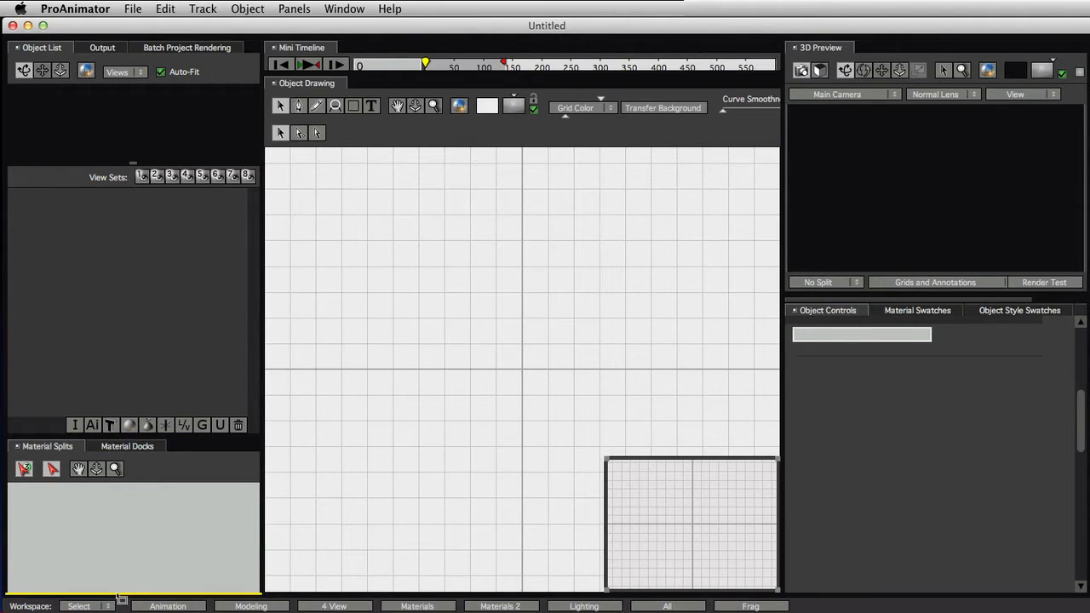
Dock Material Docks as its own panel beneath Material Splits and enlarge both panels by shortening the object list.
left_click_drag(117, 595, 117, 598)
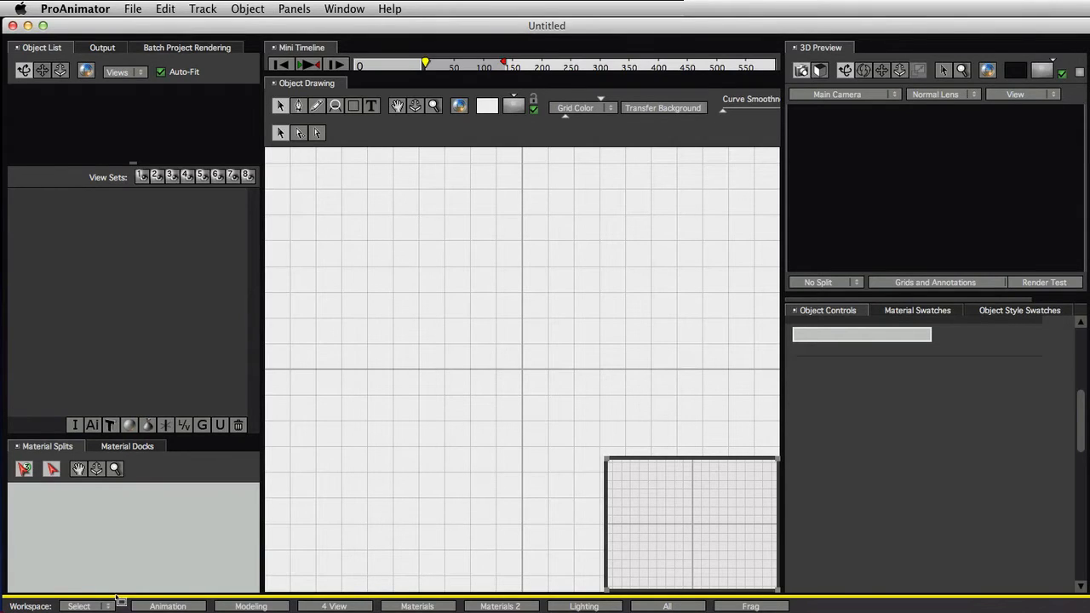
left_click_drag(120, 600, 119, 599)
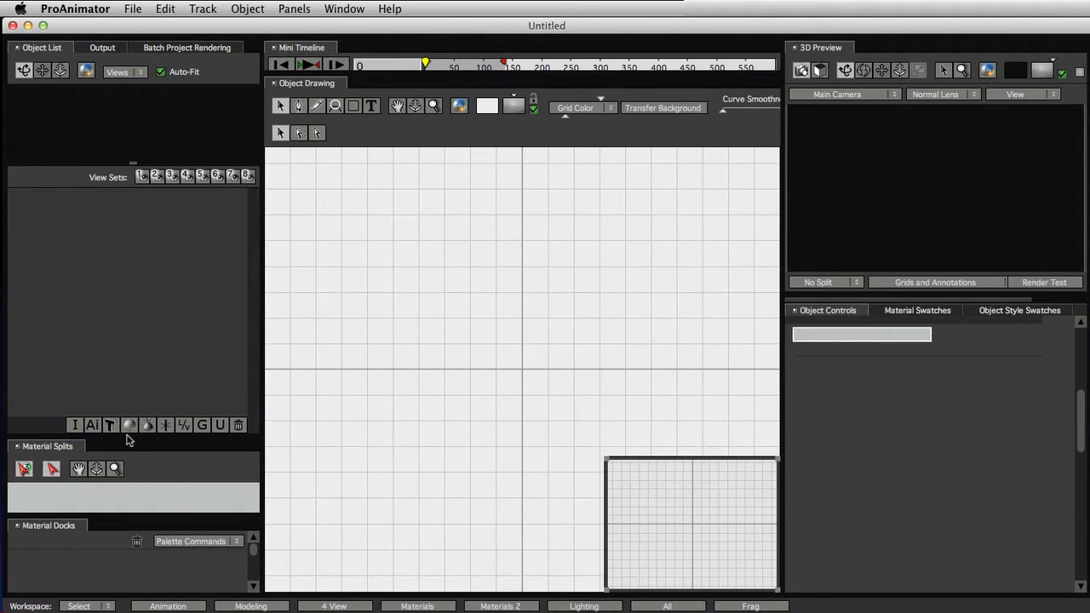
left_click_drag(127, 439, 130, 320)
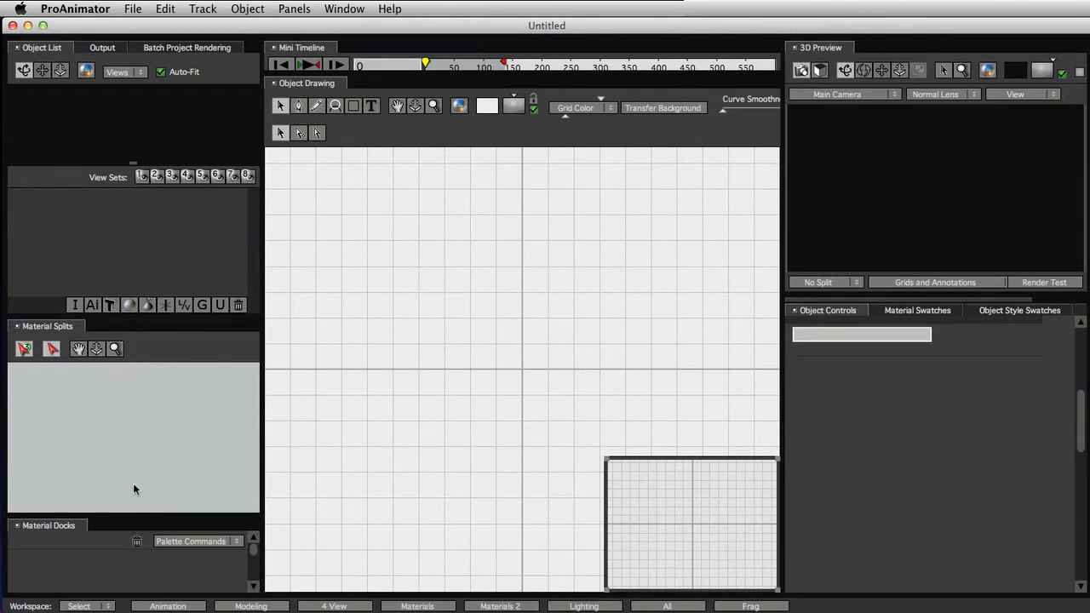
left_click_drag(121, 515, 115, 475)
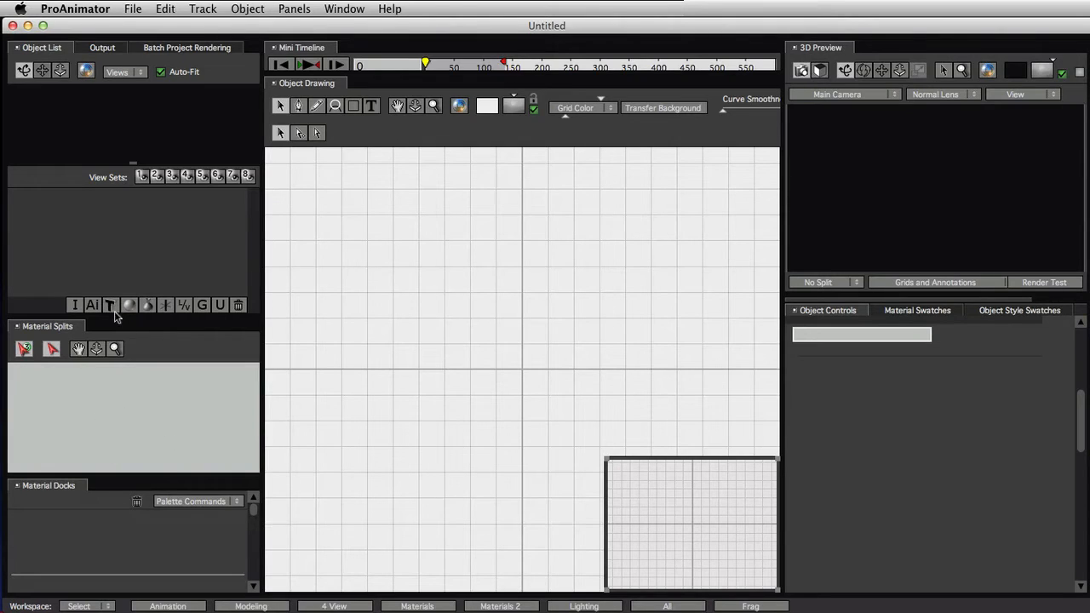
left_click_drag(115, 313, 114, 290)
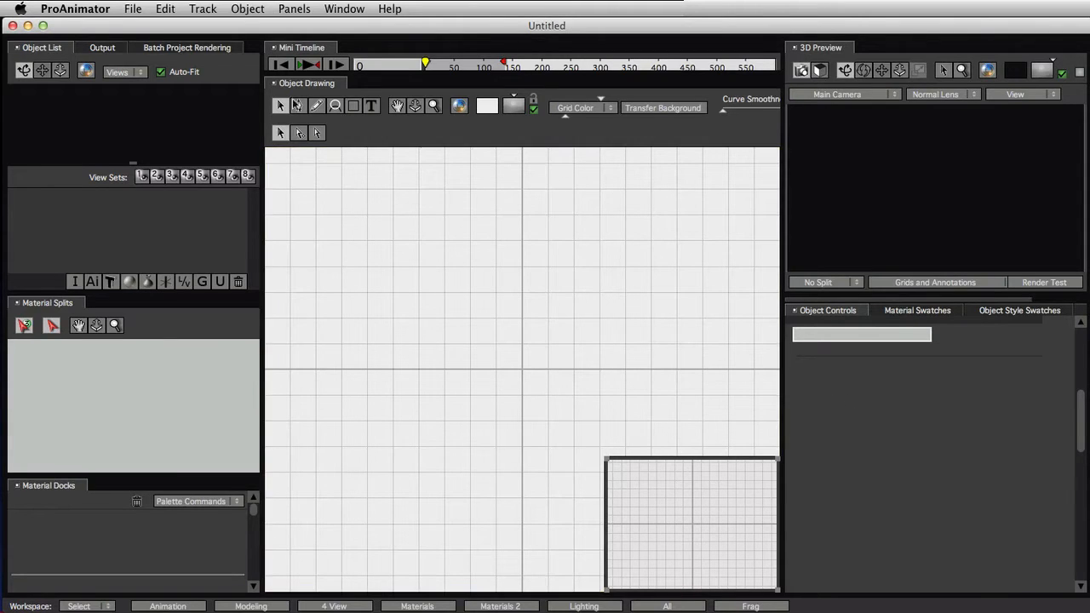
Create a 3D text object reading "FUN!" and select all of its characters for formatting.
left_click(249, 9)
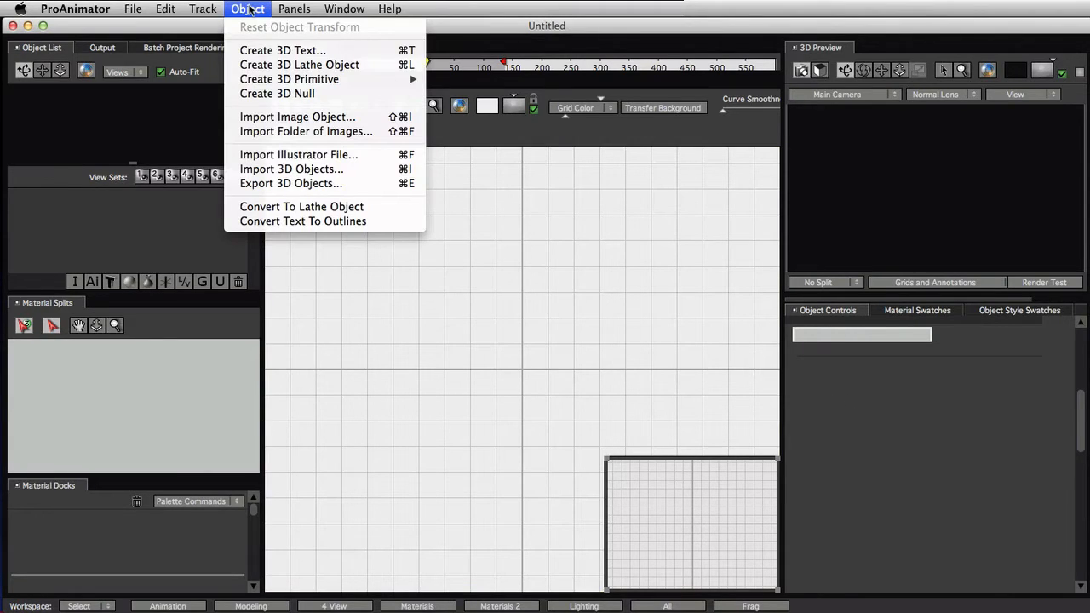
left_click(256, 51)
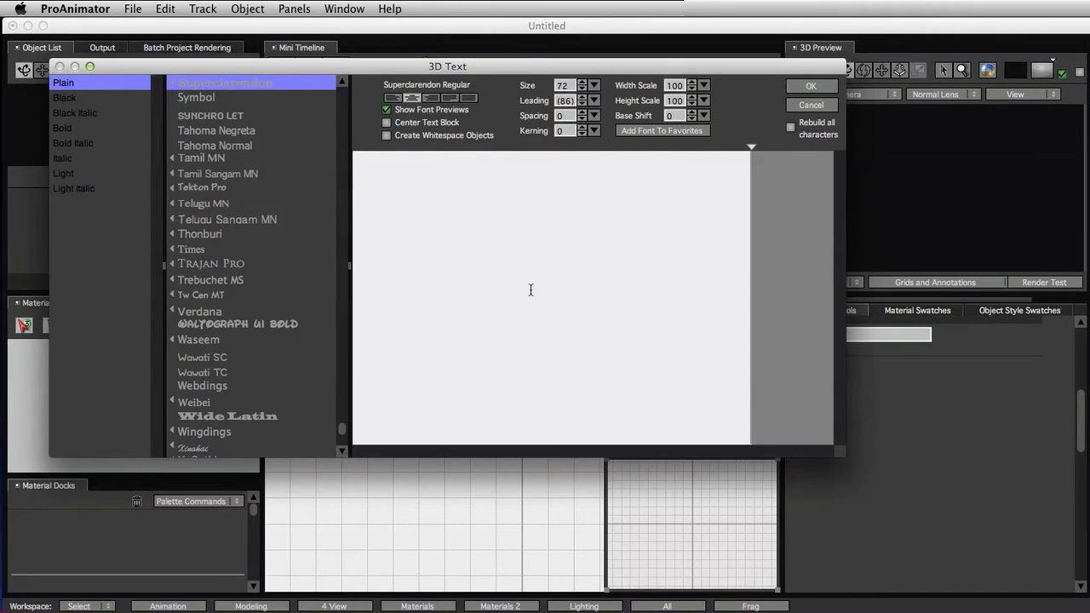
type("FUN!")
key("super+a")
Format the text in Superclarendon Bold with a letter spacing of 77 and accept the 3D text.
left_click(287, 195)
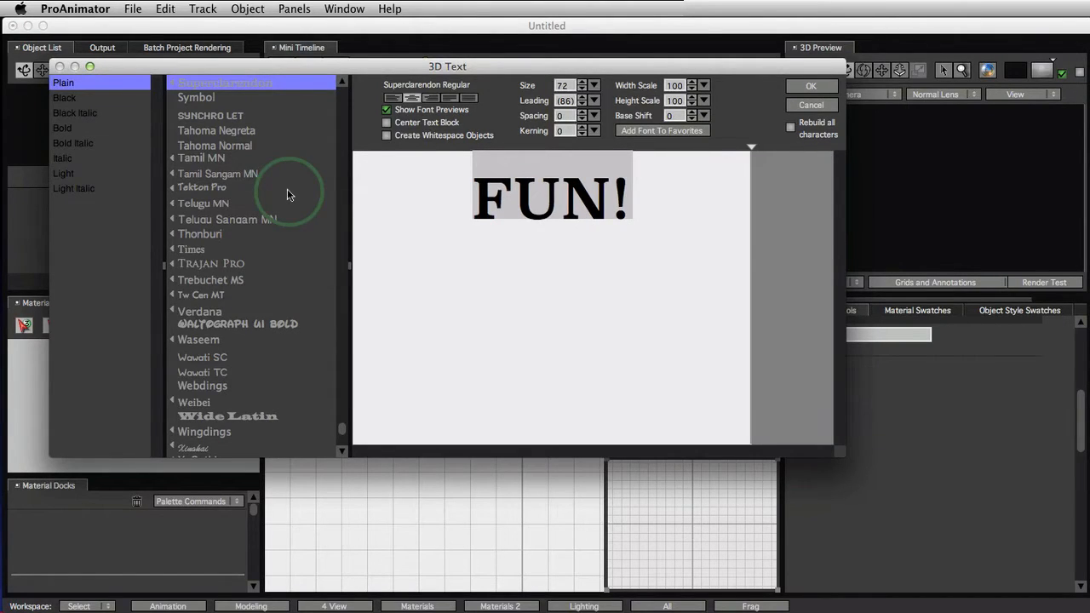
left_click(341, 81)
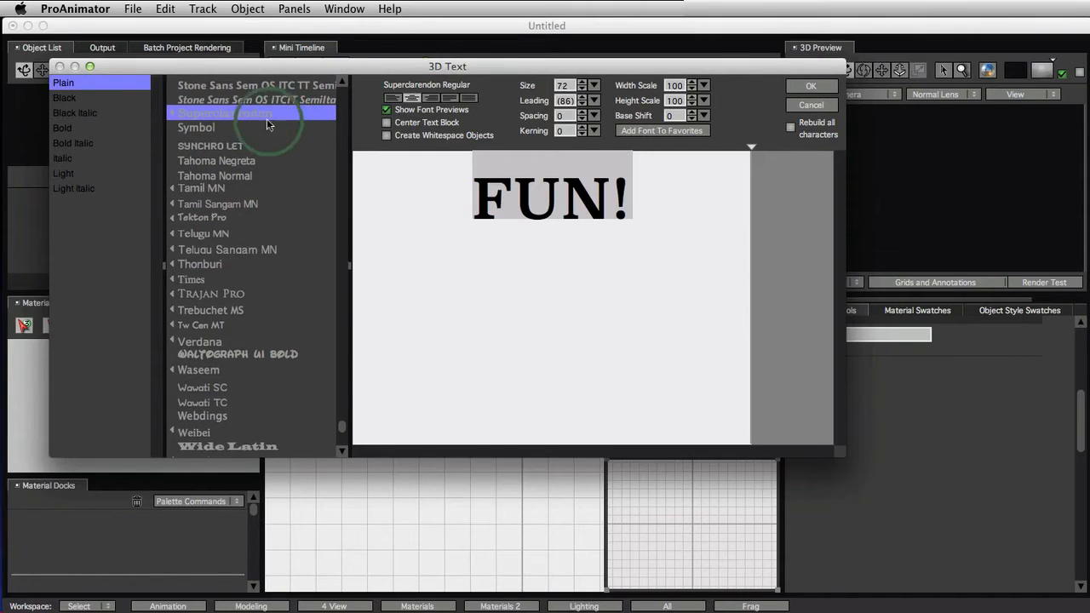
left_click(205, 127)
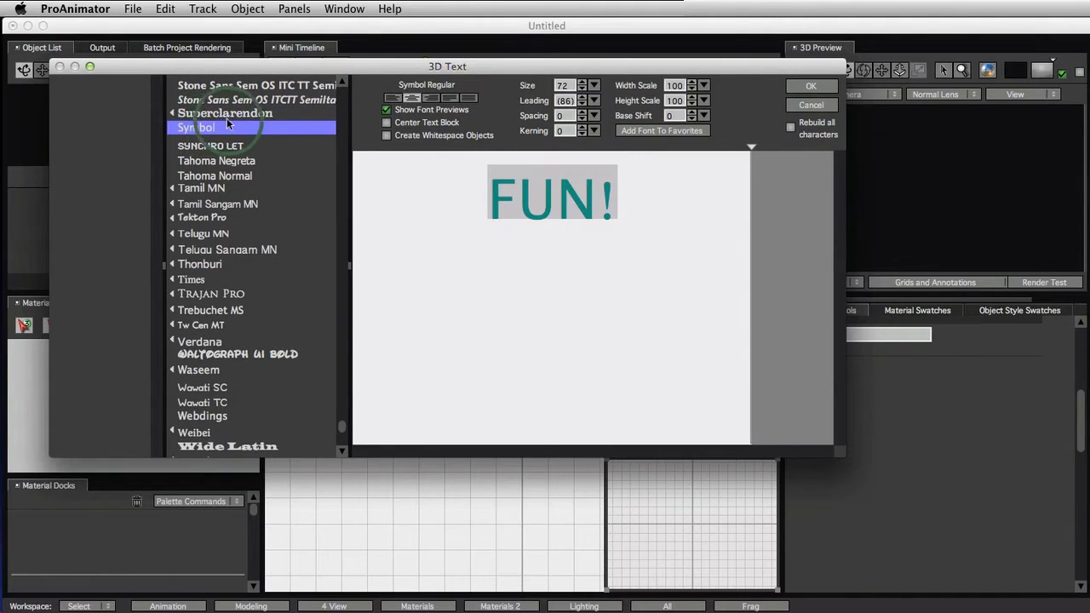
left_click(222, 118)
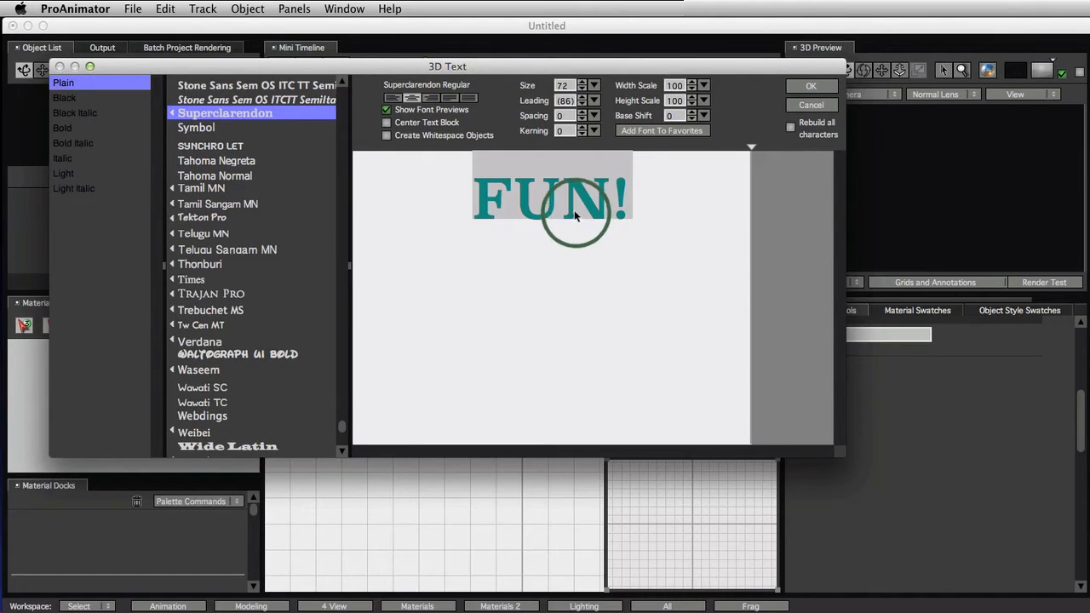
left_click(74, 115)
left_click(69, 132)
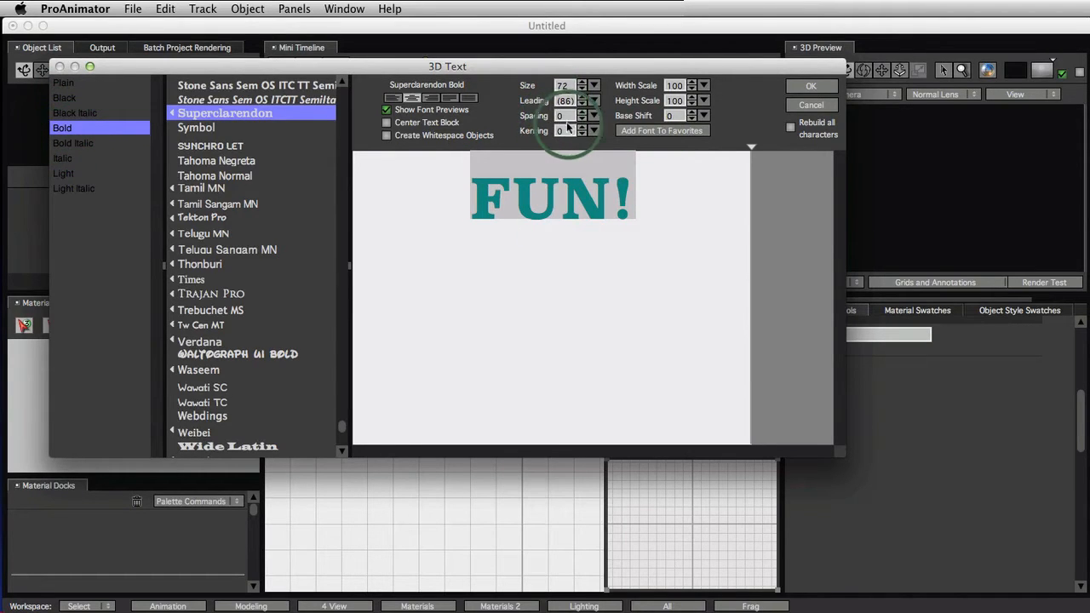
left_click_drag(565, 120, 512, 195)
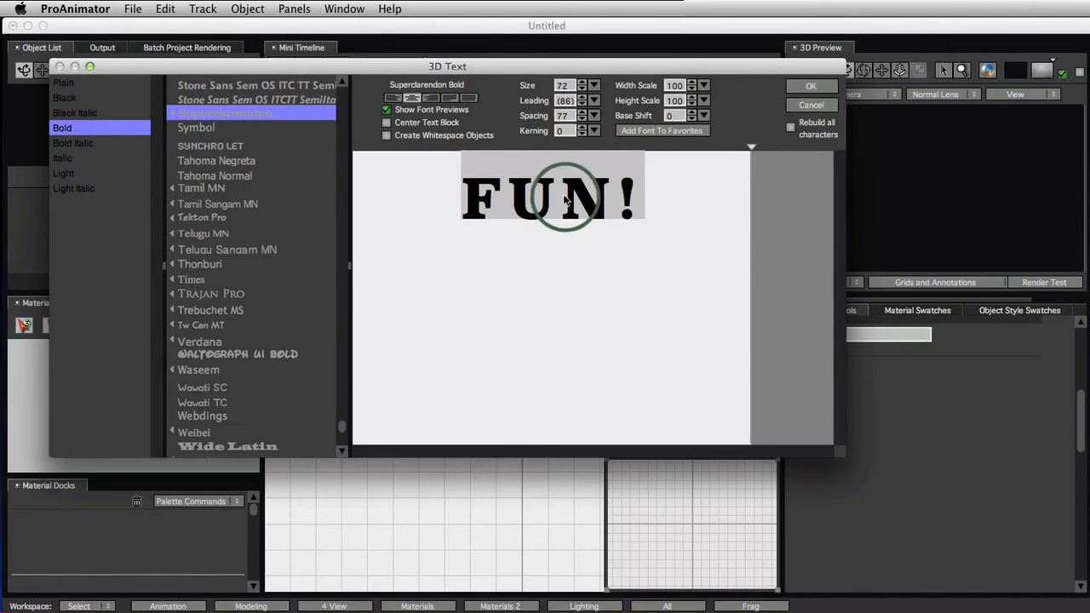
left_click(811, 90)
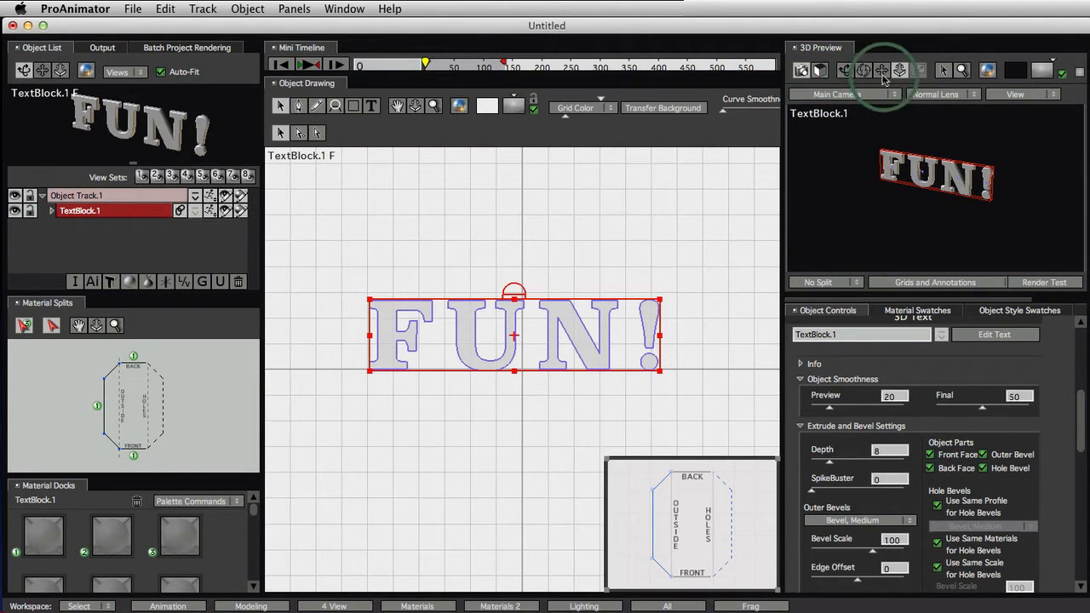
Inspect the curves of the letter U up close in the 3D preview and run a render test.
left_click_drag(944, 247, 944, 195)
left_click(848, 72)
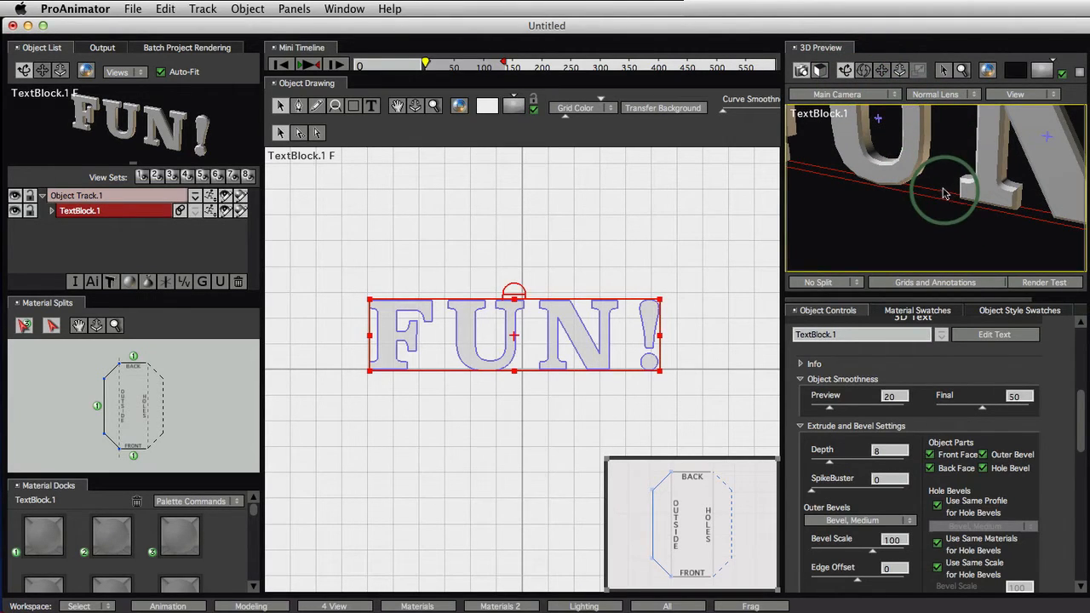
left_click_drag(947, 162, 978, 210)
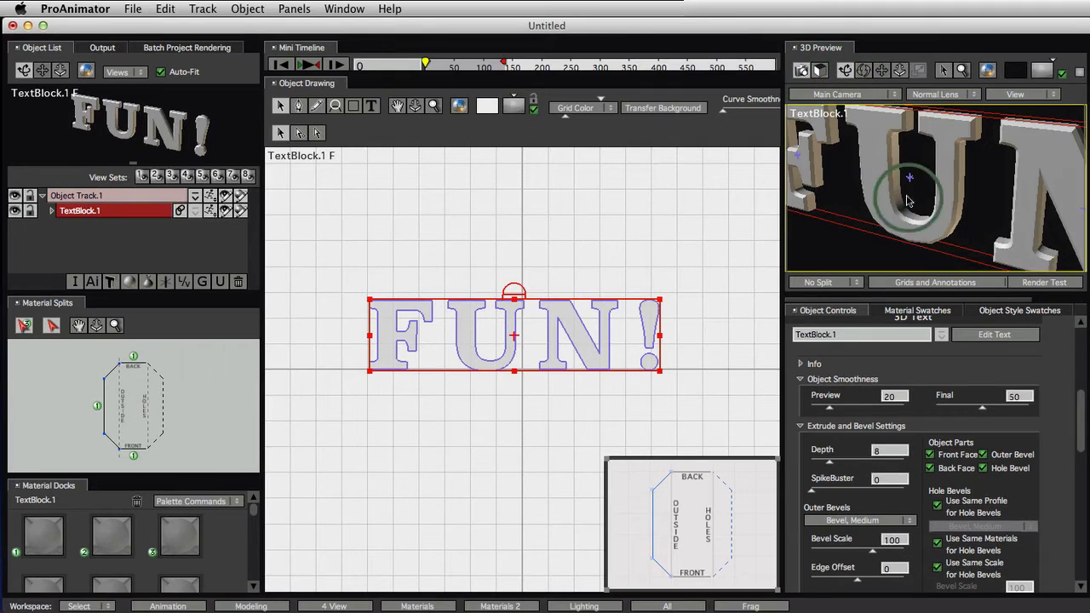
left_click_drag(890, 232, 997, 223)
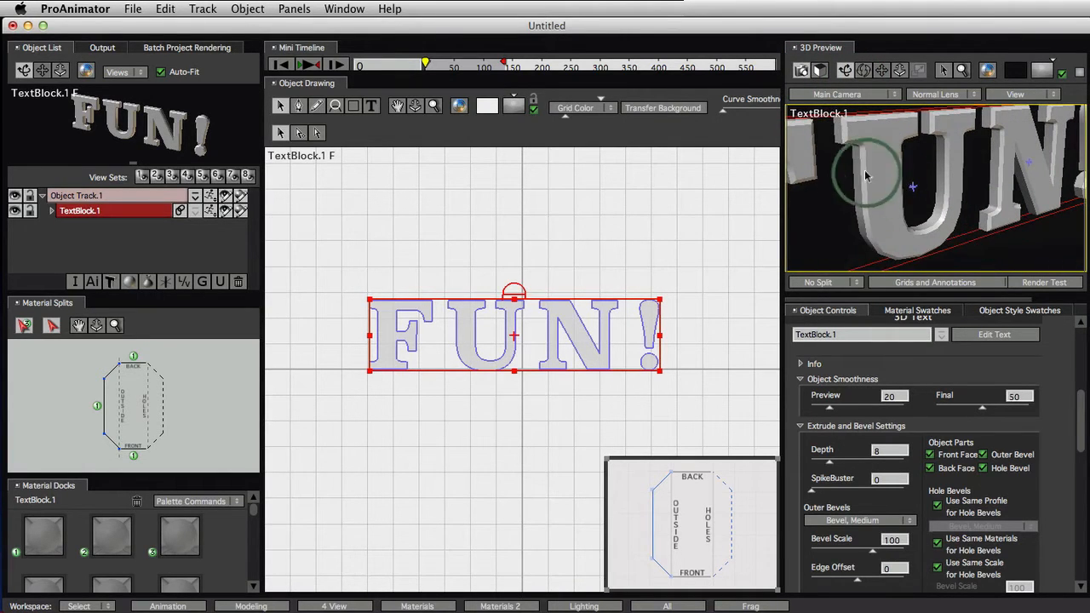
left_click_drag(924, 214, 900, 312)
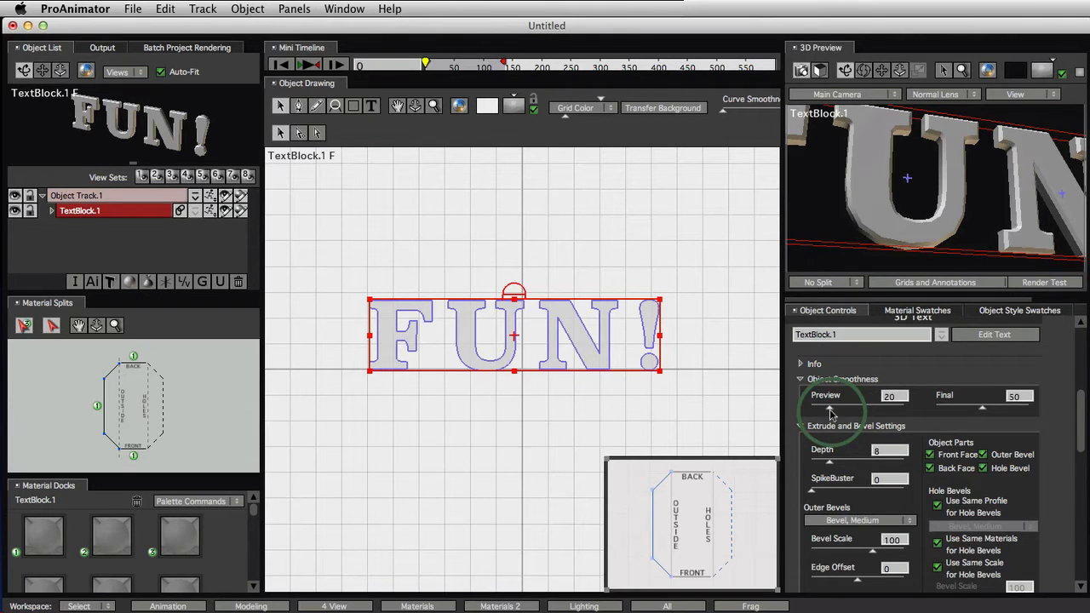
left_click(1041, 282)
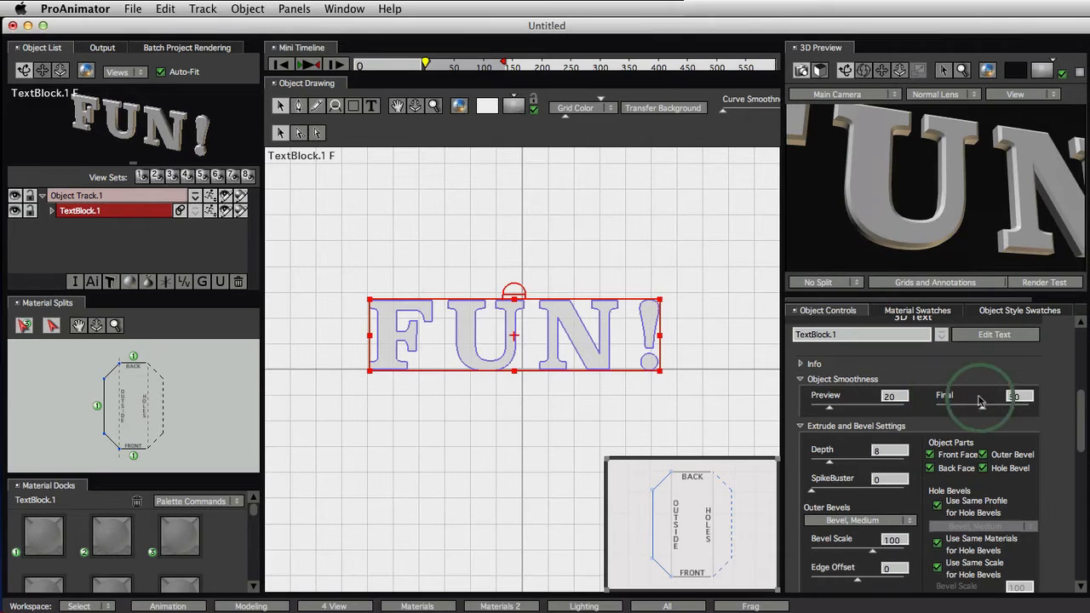
Set the text object's preview smoothness to 56 and check the letter U from other angles.
left_click_drag(831, 415, 866, 416)
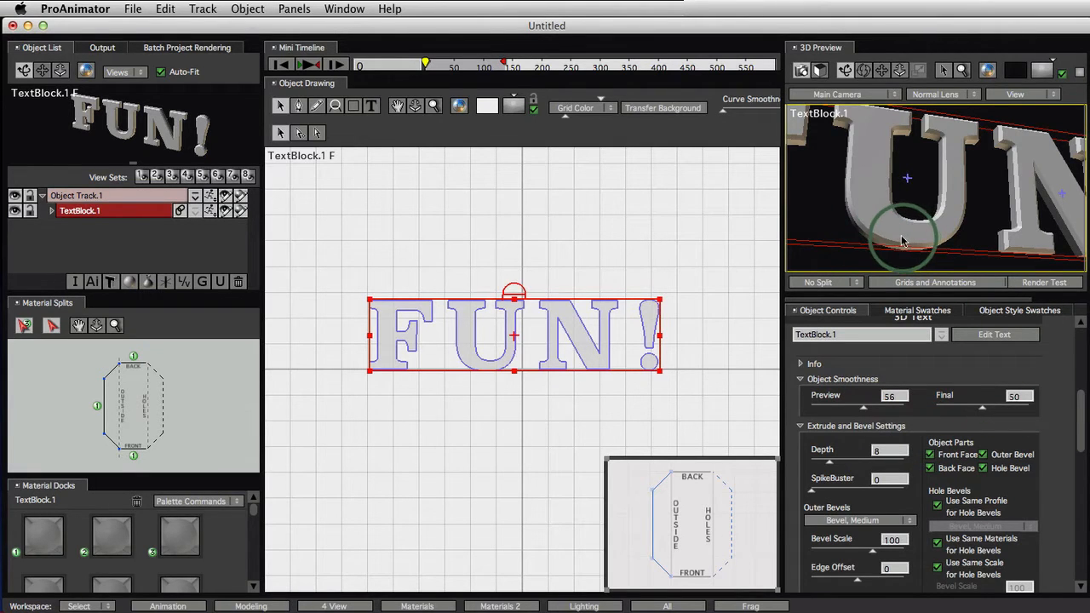
left_click_drag(983, 188, 896, 183)
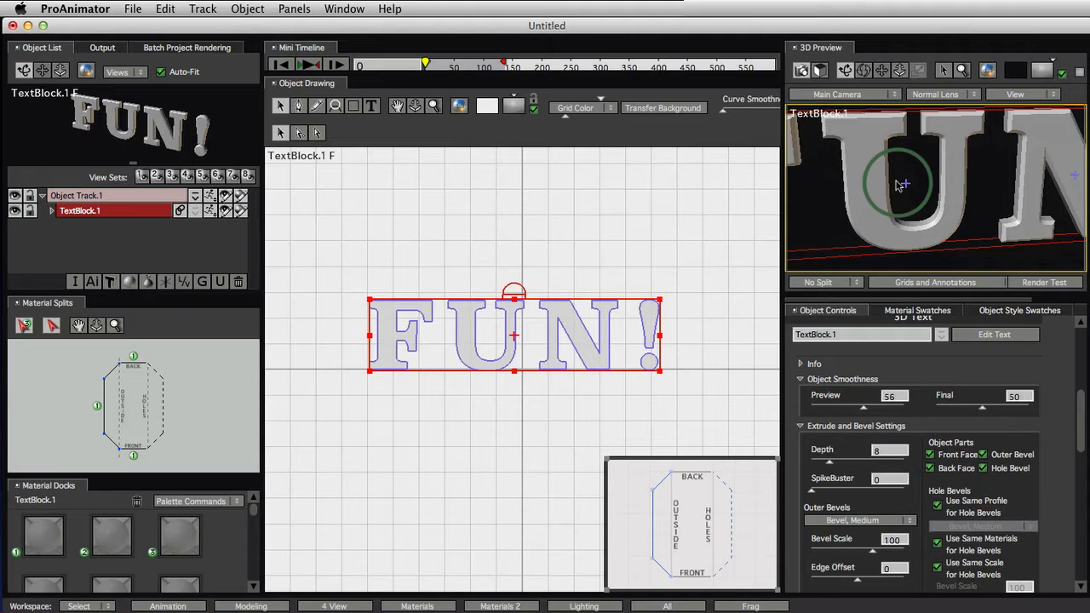
left_click_drag(904, 189, 922, 204)
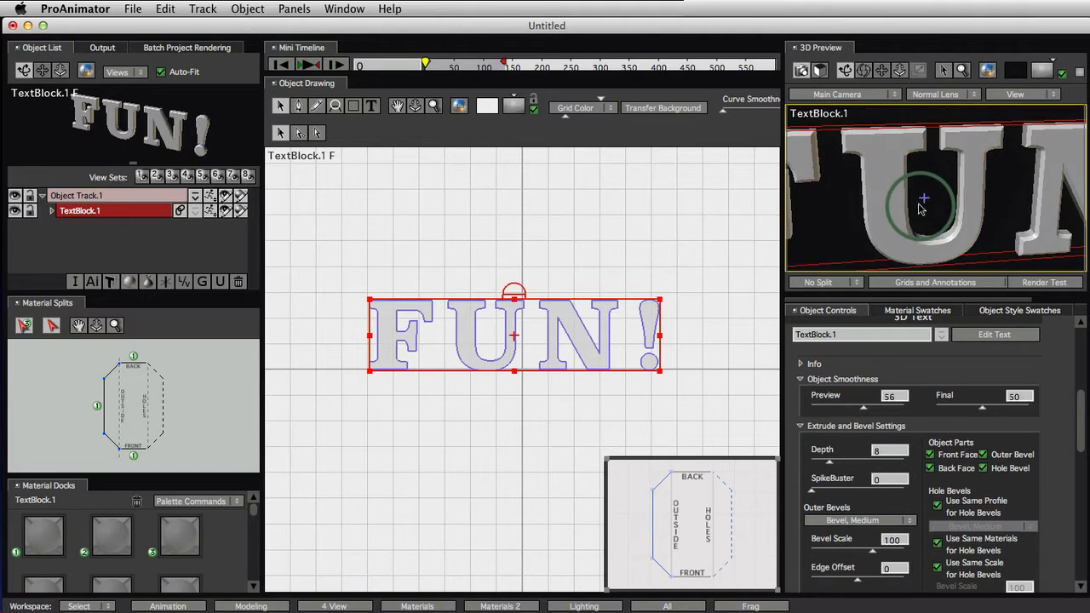
Apply the glossy yellow material swatch to the whole text and the blue swatch to its outside bevel and side section.
left_click(918, 310)
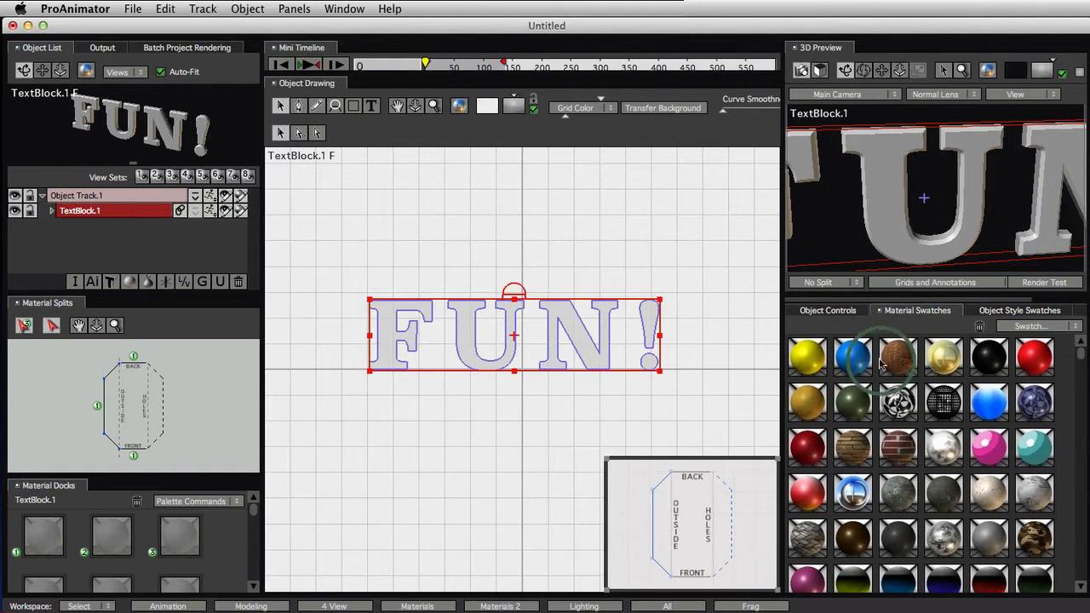
left_click_drag(864, 270, 927, 218)
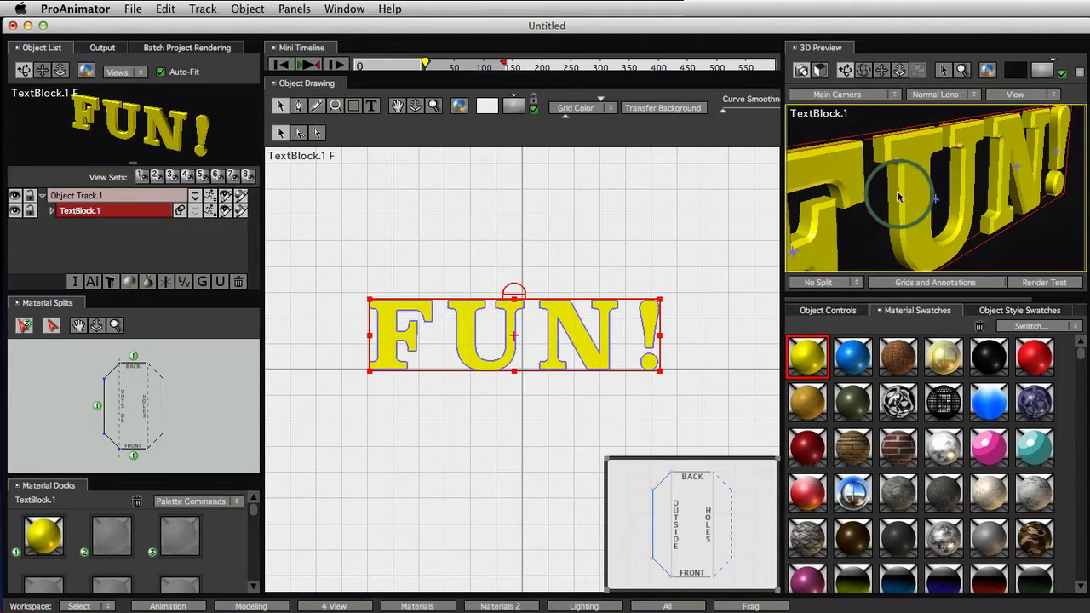
left_click_drag(890, 208, 912, 195)
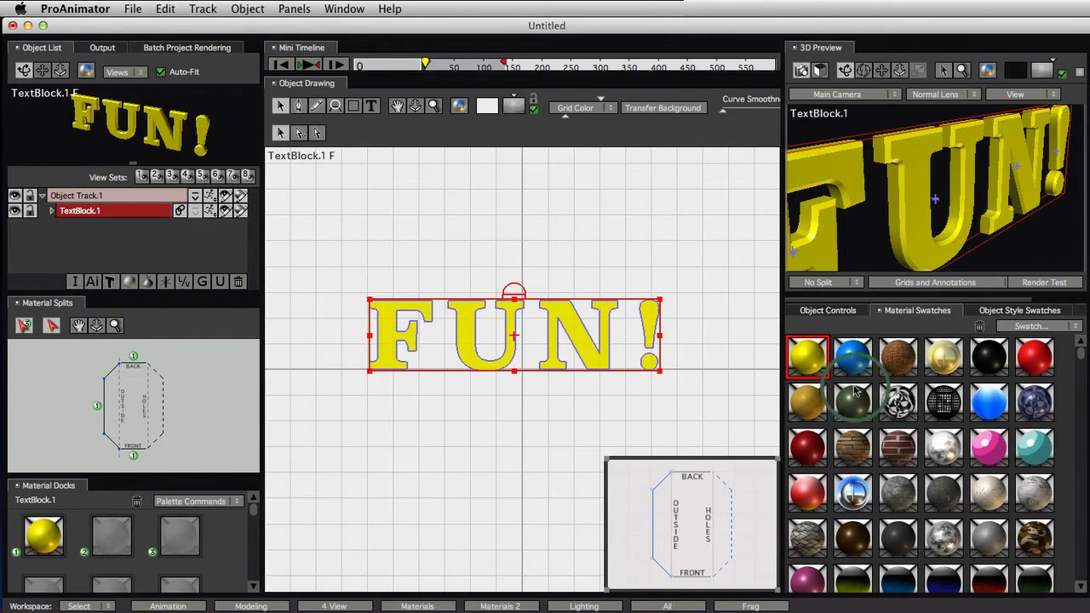
left_click_drag(856, 370, 98, 417)
left_click_drag(979, 214, 882, 201)
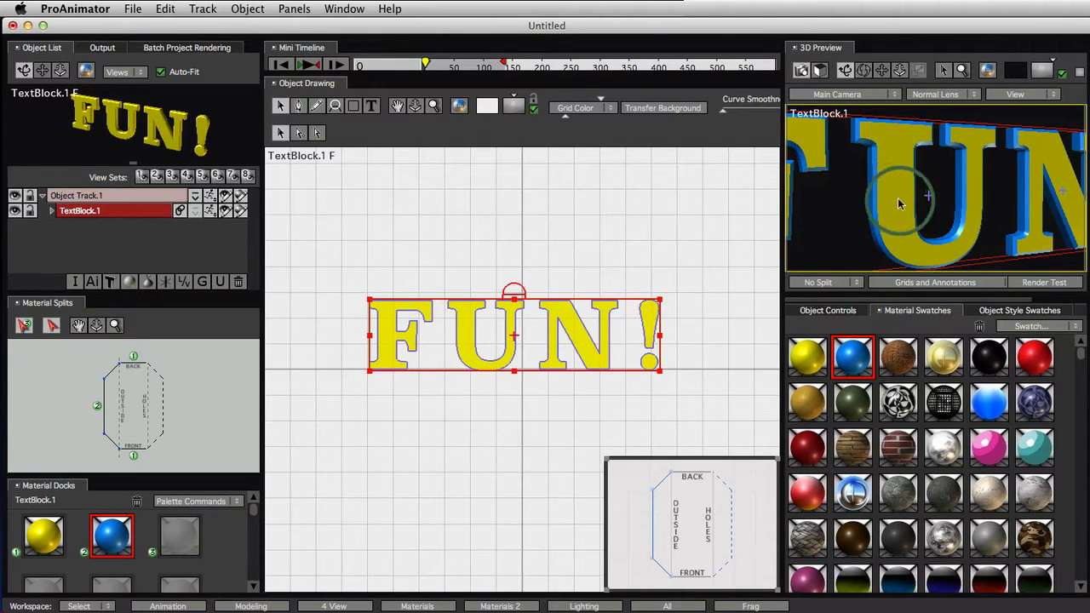
Change the text's outer bevels to the Outline profile from the Inset Face group.
left_click(827, 312)
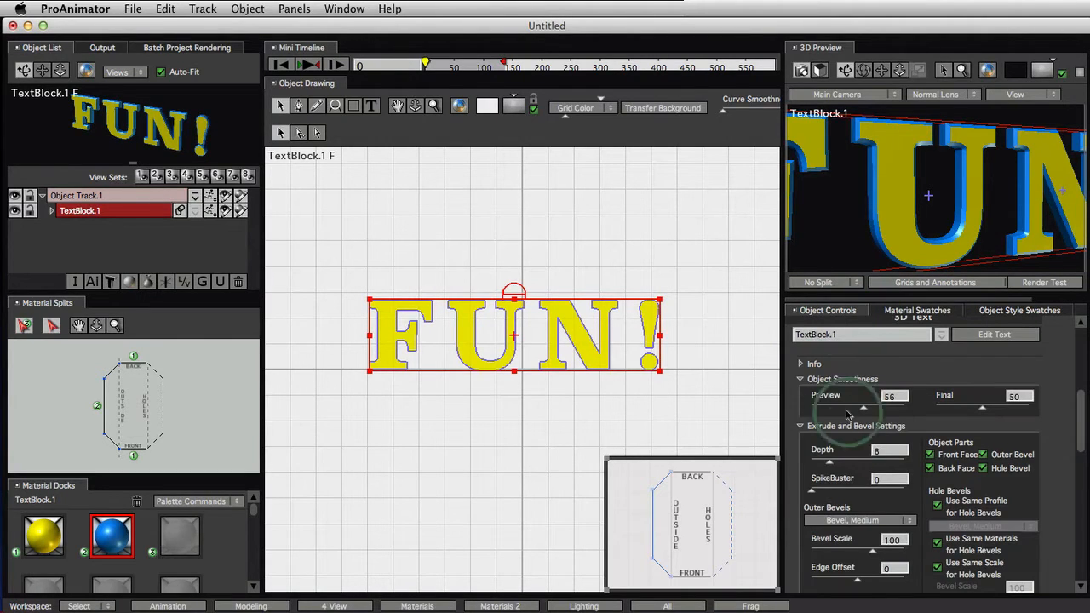
left_click(856, 520)
mouse_move(861, 525)
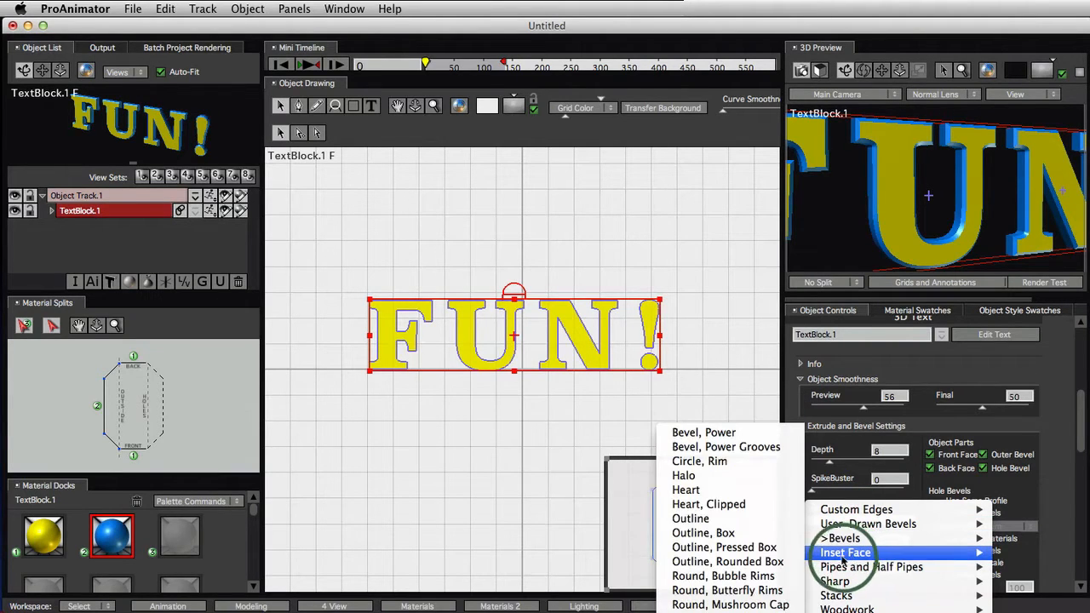
left_click(691, 519)
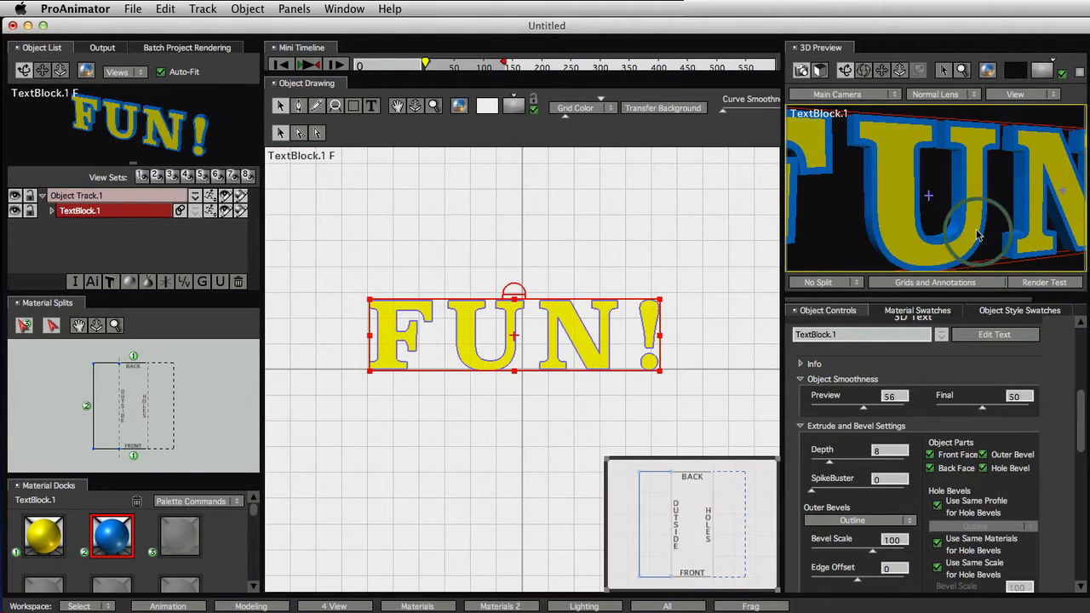
left_click_drag(978, 235, 1004, 211)
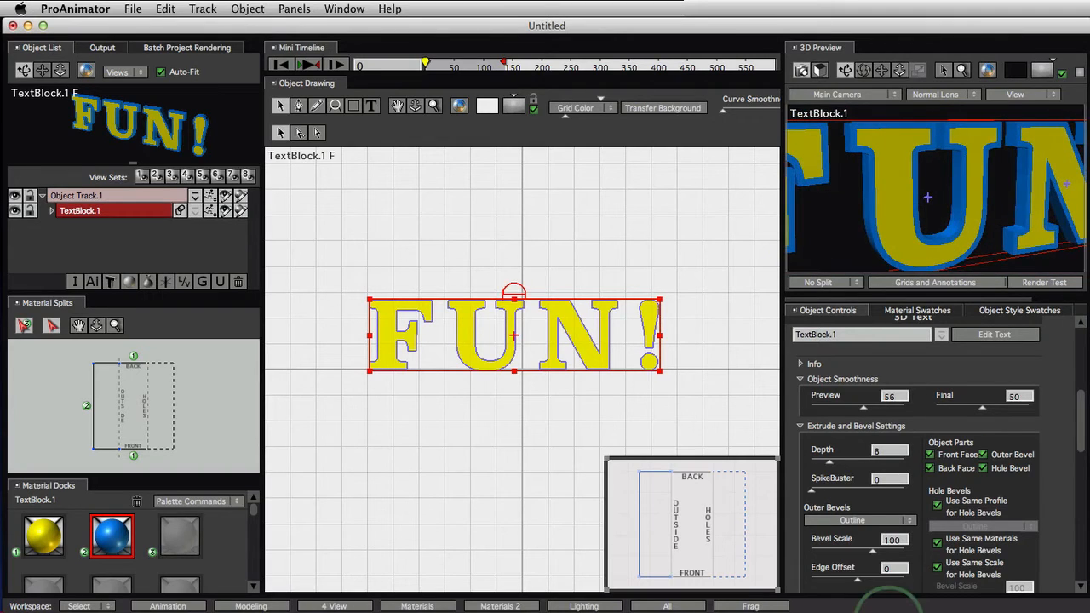
Set the text's extrusion depth to 10.16 and its bevel scale to 79.
mouse_move(871, 550)
left_mouse_down()
mouse_move(898, 560)
mouse_move(873, 562)
left_mouse_up()
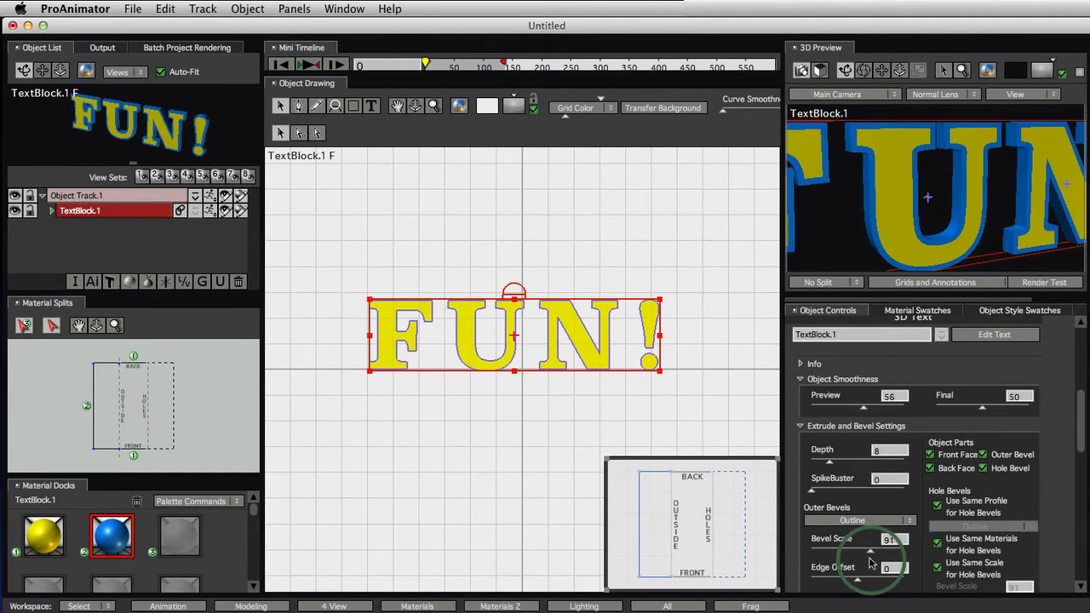
left_click(861, 224)
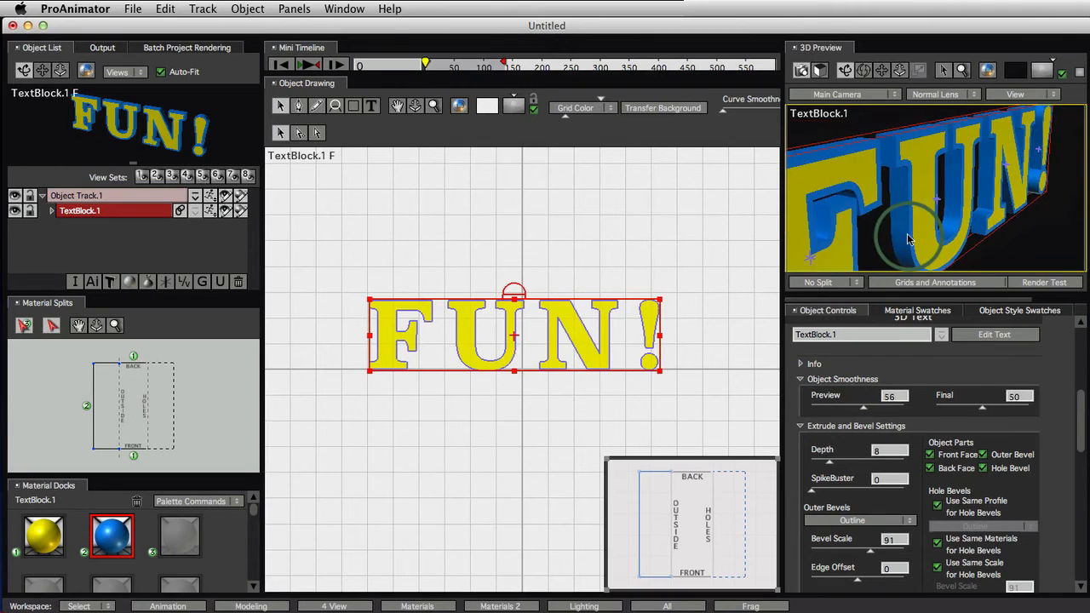
left_click_drag(882, 240, 879, 241)
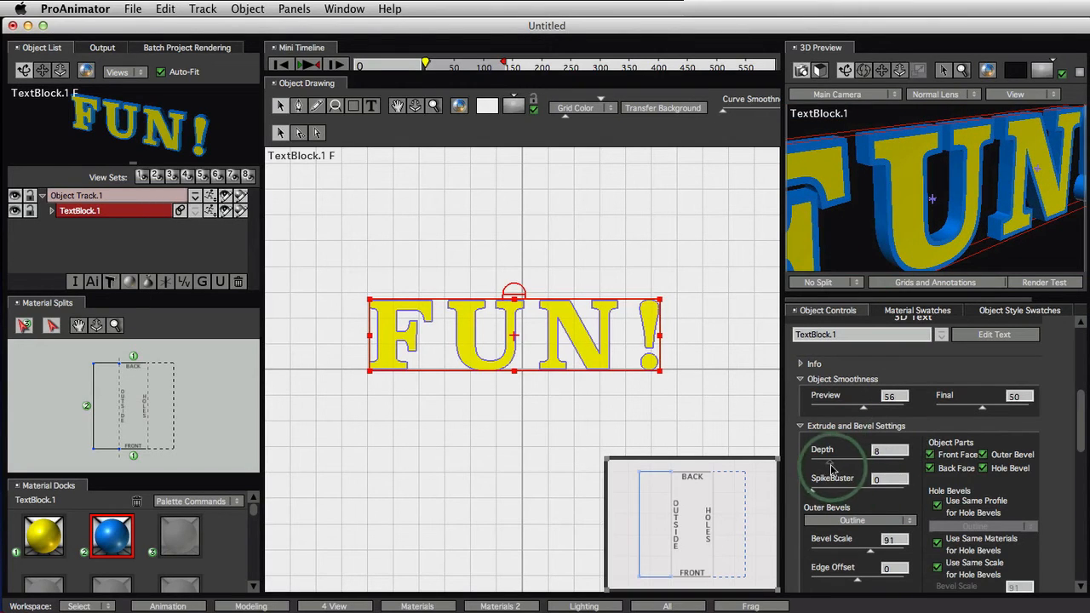
mouse_move(831, 468)
left_mouse_down()
mouse_move(817, 471)
mouse_move(862, 474)
mouse_move(836, 477)
left_mouse_up()
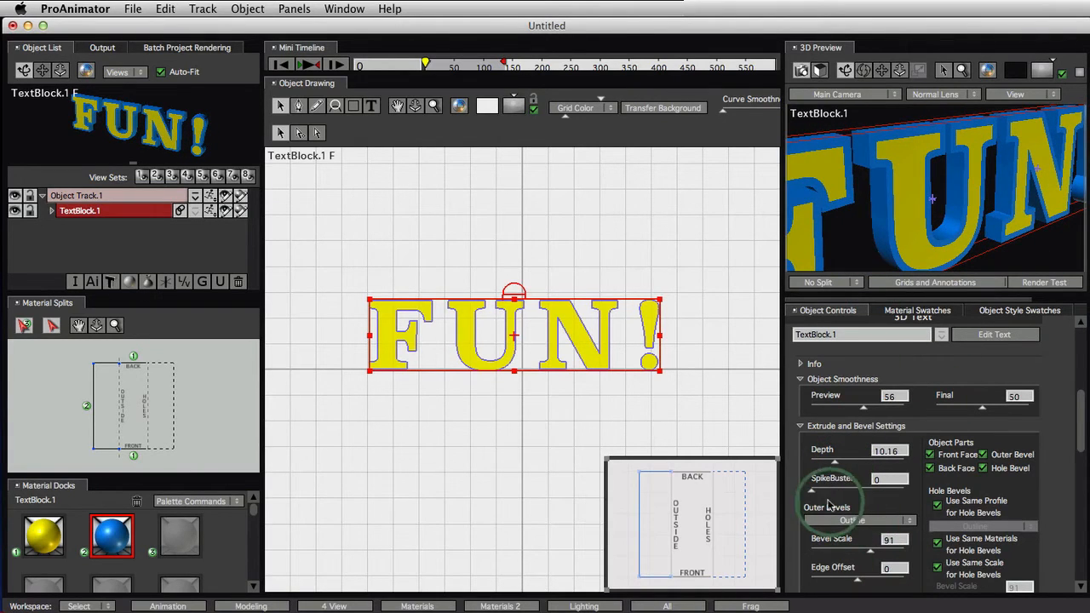
left_click_drag(872, 558, 866, 558)
left_click_drag(963, 226, 862, 179)
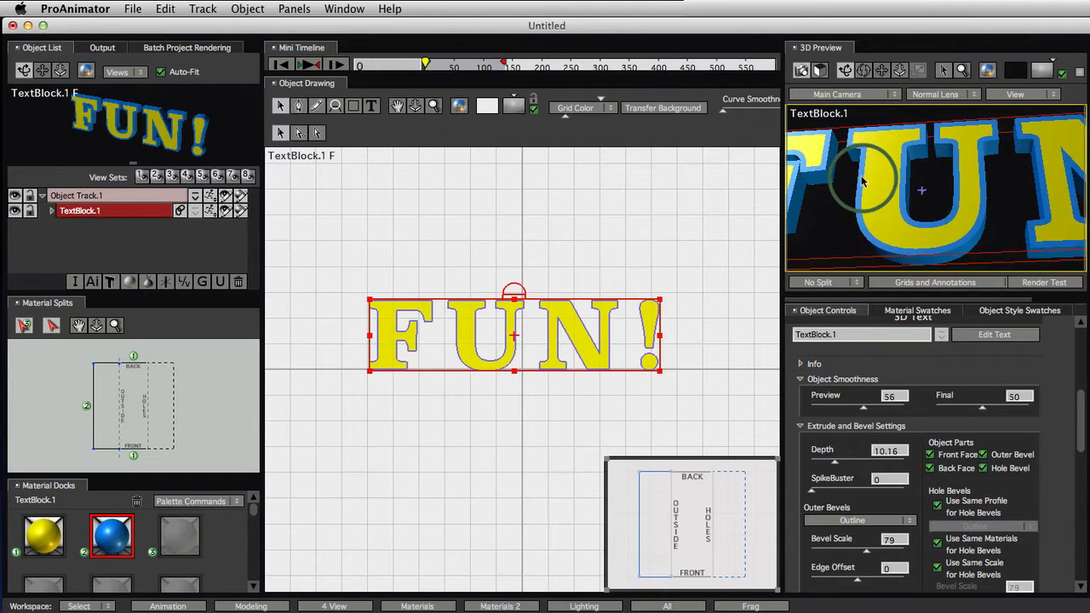
Change the text's outer bevels to Outline, Box from the Inset Face group and set the bevel scale to 89.
left_click(878, 524)
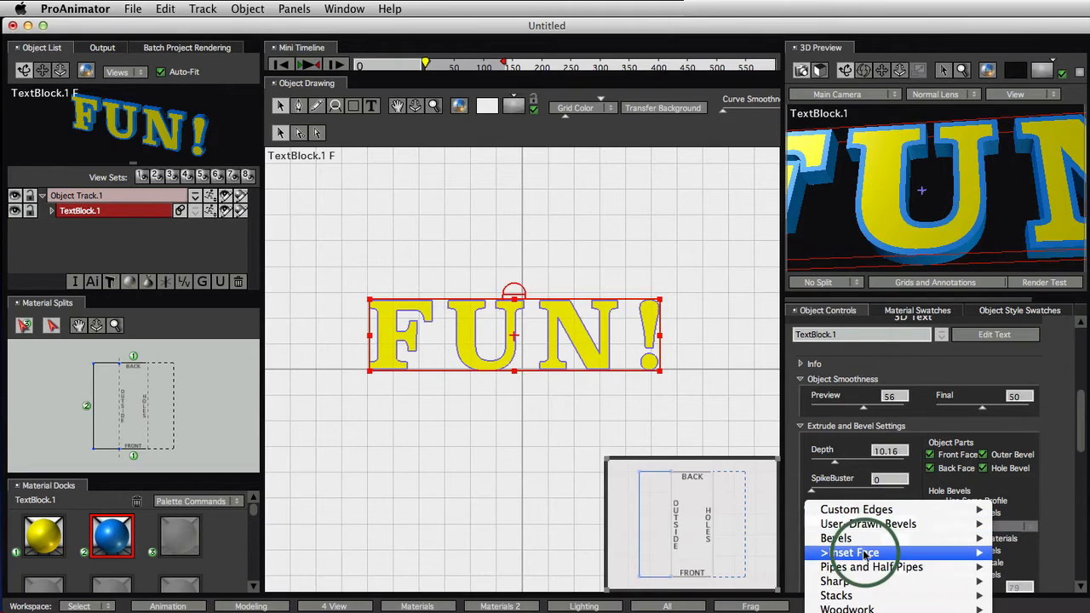
mouse_move(863, 554)
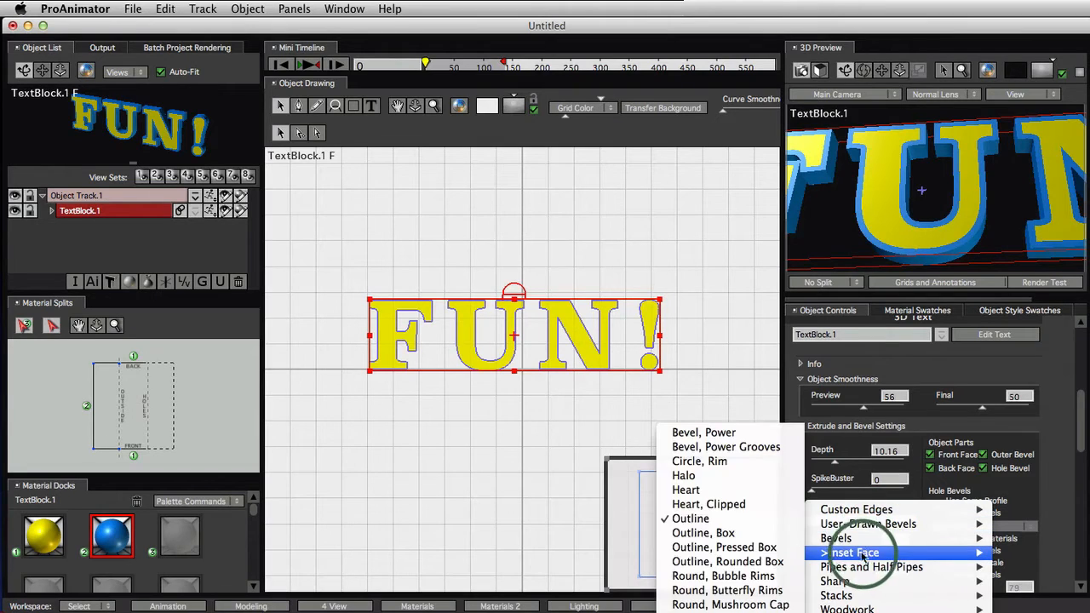
left_click(737, 535)
left_click(886, 139)
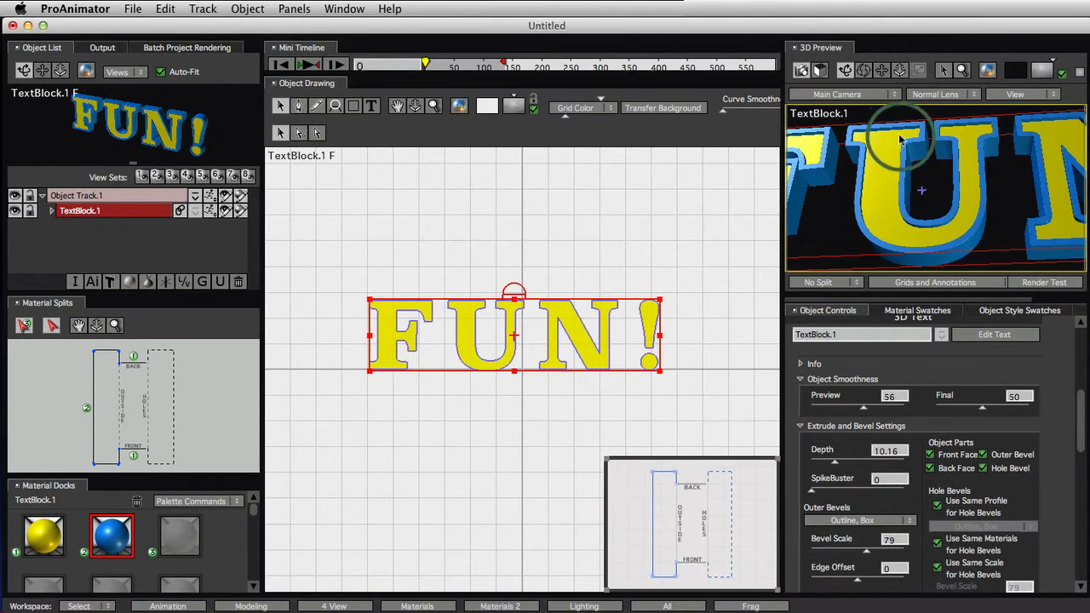
left_click_drag(885, 137, 907, 264)
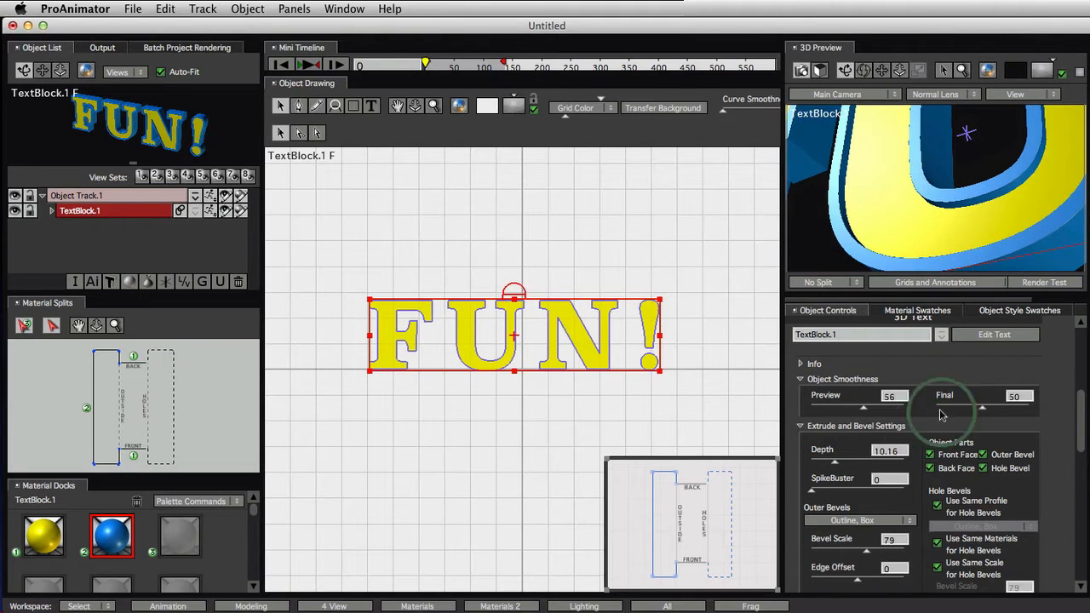
mouse_move(869, 558)
left_mouse_down()
mouse_move(830, 569)
mouse_move(906, 571)
mouse_move(871, 568)
left_mouse_up()
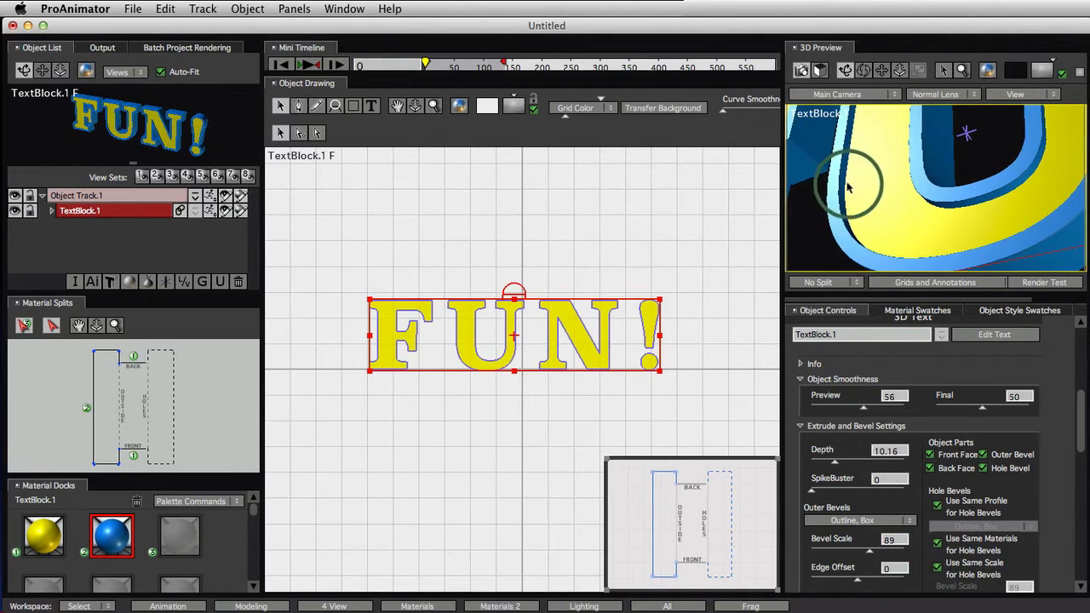
mouse_move(897, 181)
right_mouse_down()
mouse_move(905, 240)
mouse_move(907, 224)
mouse_move(929, 230)
mouse_move(974, 275)
mouse_move(937, 278)
mouse_move(879, 259)
mouse_move(872, 238)
mouse_move(857, 255)
right_mouse_up()
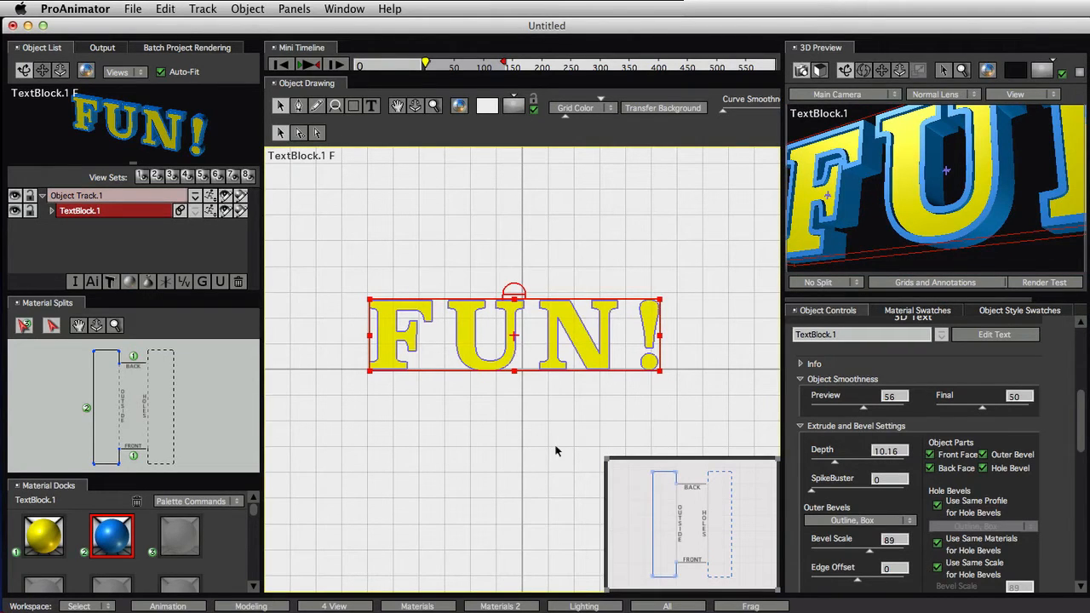
Enlarge the bevel profile inset in the object drawing area so that it sits below the FUN! text.
mouse_move(545, 462)
middle_mouse_down()
mouse_move(530, 385)
mouse_move(515, 372)
middle_mouse_up()
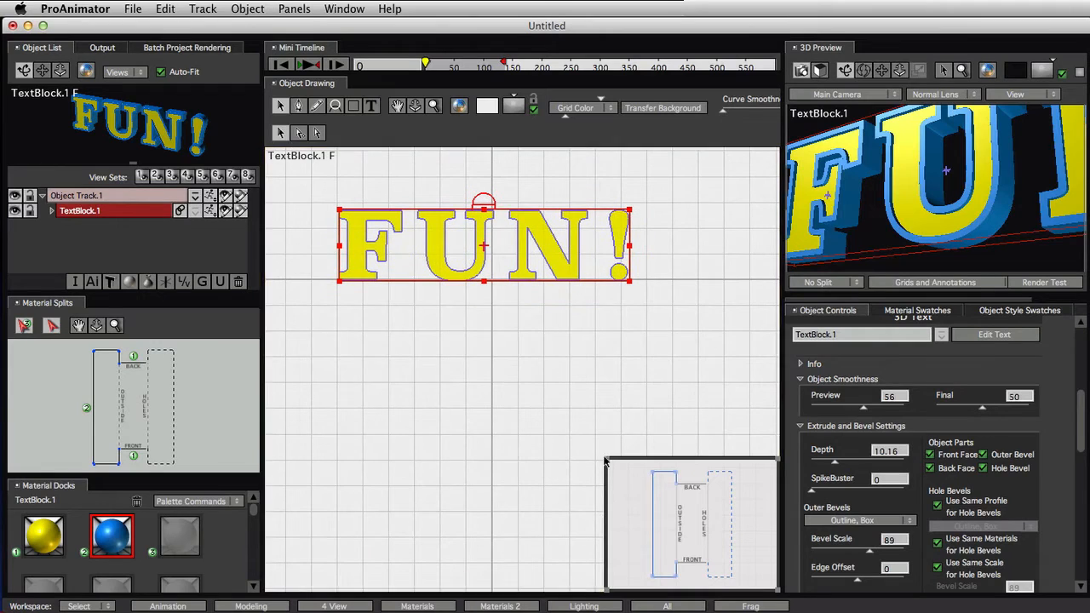
mouse_move(605, 459)
left_mouse_down()
mouse_move(440, 391)
mouse_move(386, 299)
left_mouse_up()
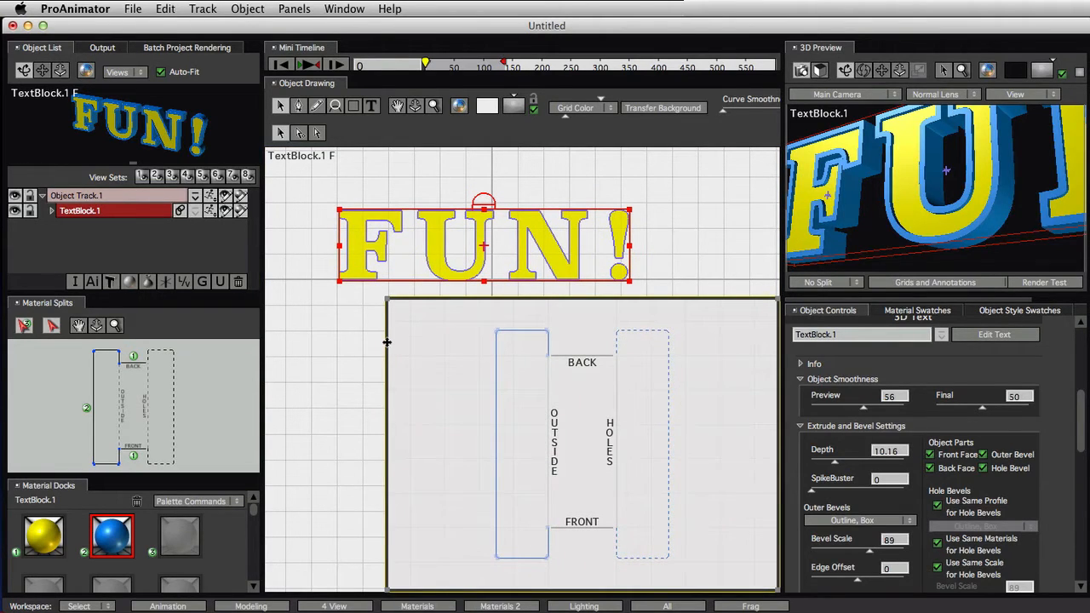
mouse_move(387, 342)
left_mouse_down()
mouse_move(373, 284)
mouse_move(448, 335)
mouse_move(324, 189)
mouse_move(435, 219)
mouse_move(326, 453)
mouse_move(584, 474)
mouse_move(599, 141)
mouse_move(622, 364)
left_mouse_up()
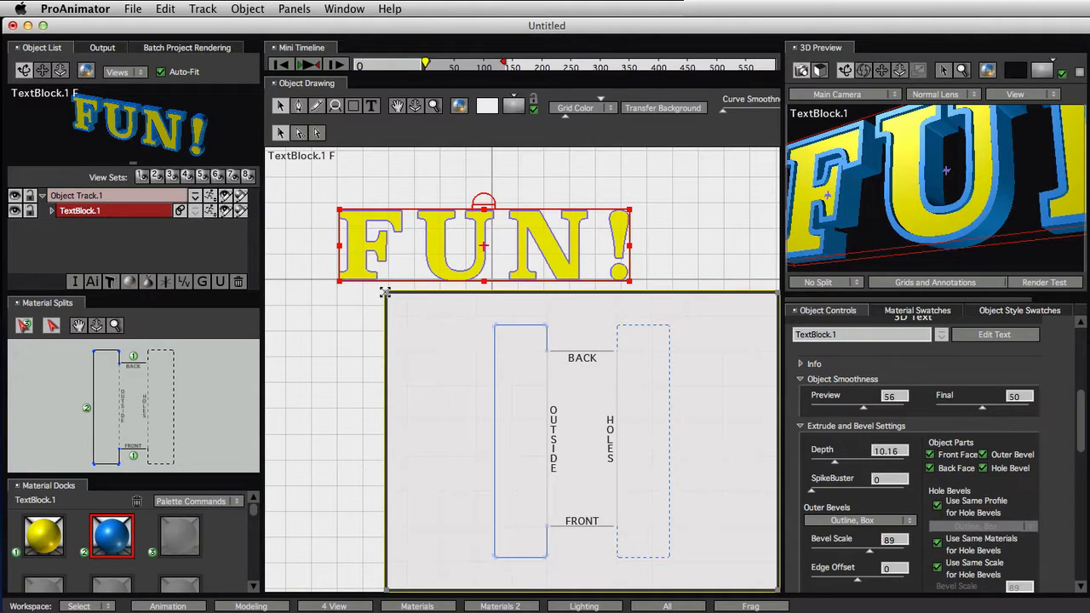
left_click_drag(385, 292, 469, 322)
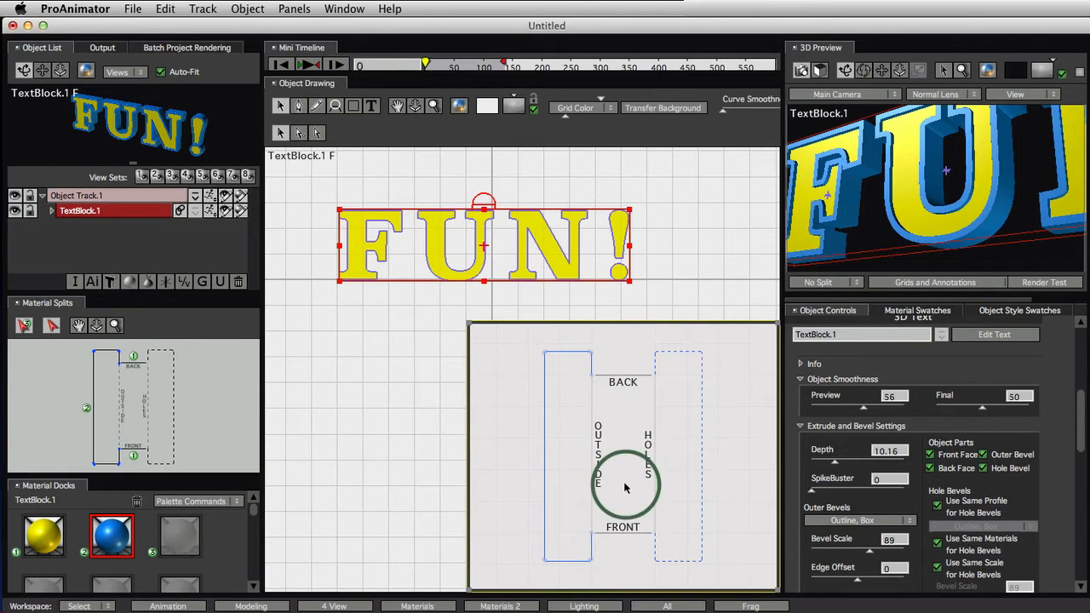
Create an editable copy of the locked Outline, Box bevel named "Custom FUN bevel".
left_click_drag(908, 170, 958, 269)
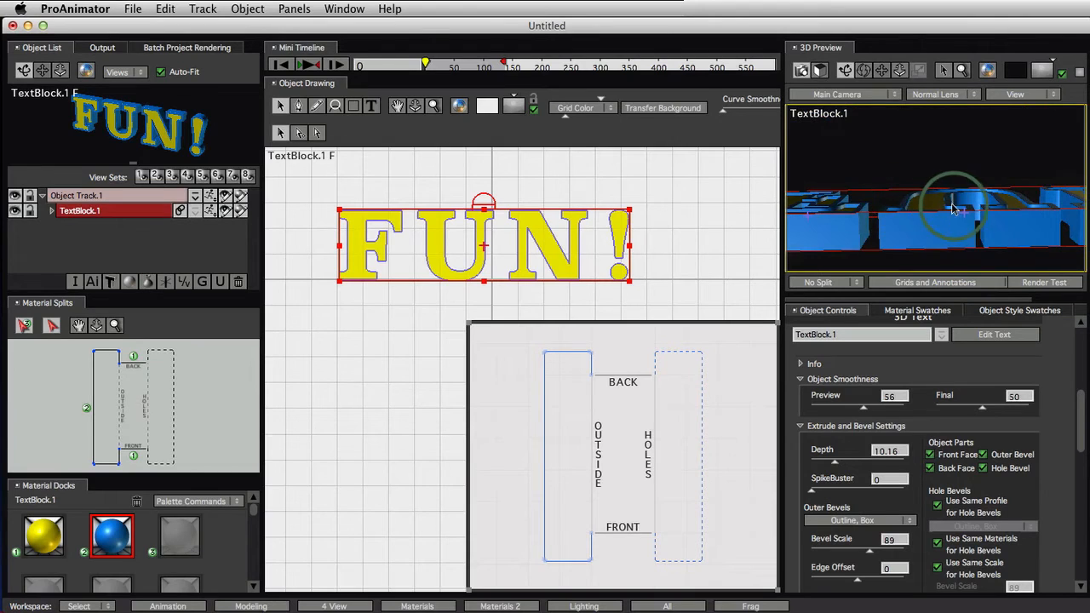
left_click_drag(946, 243, 940, 176)
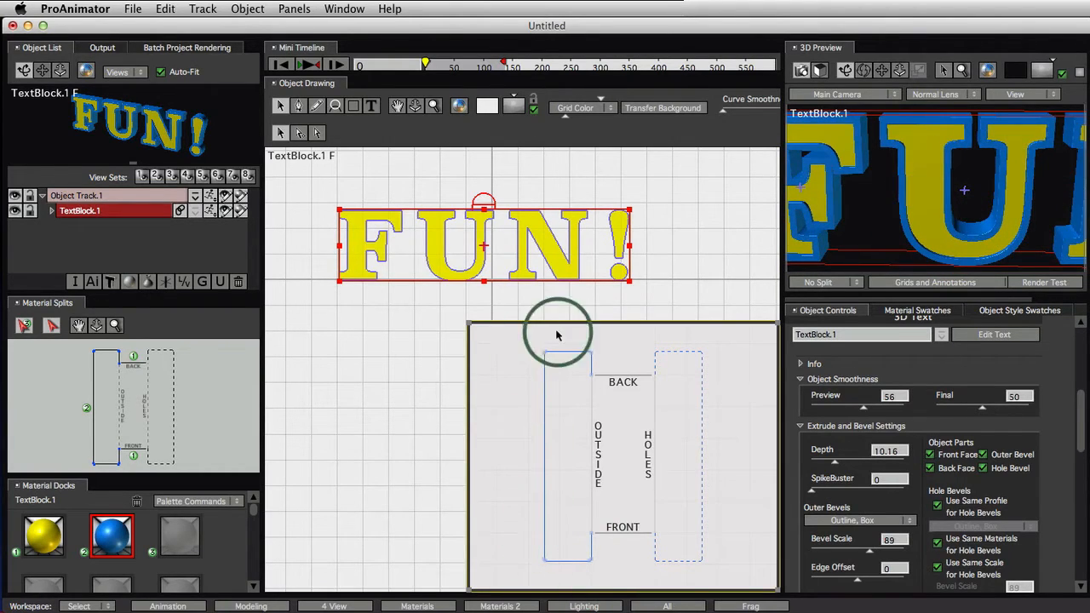
left_click_drag(893, 217, 852, 182)
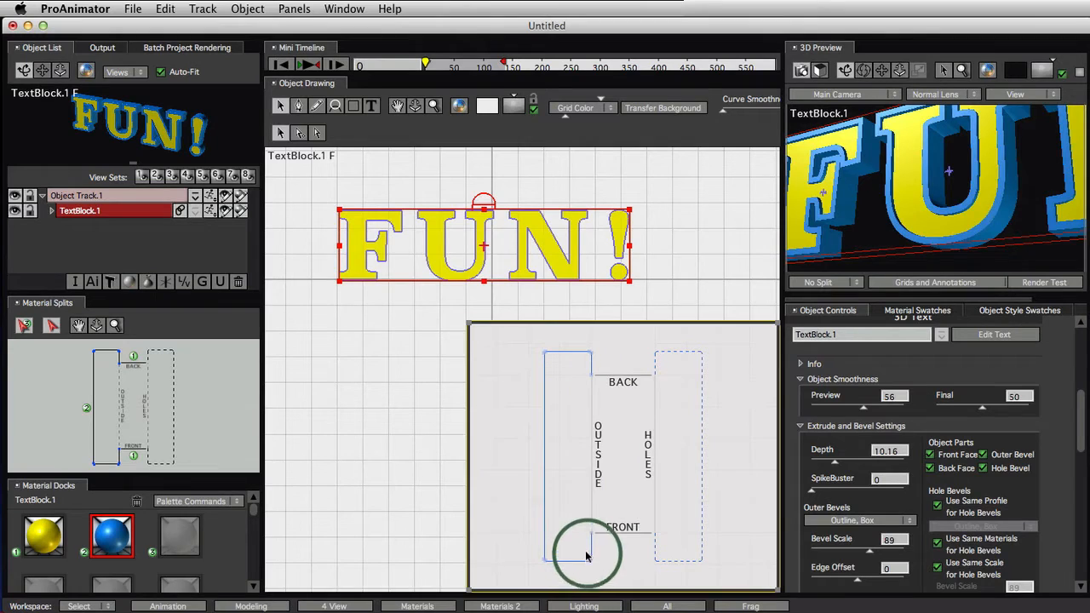
left_click(581, 498)
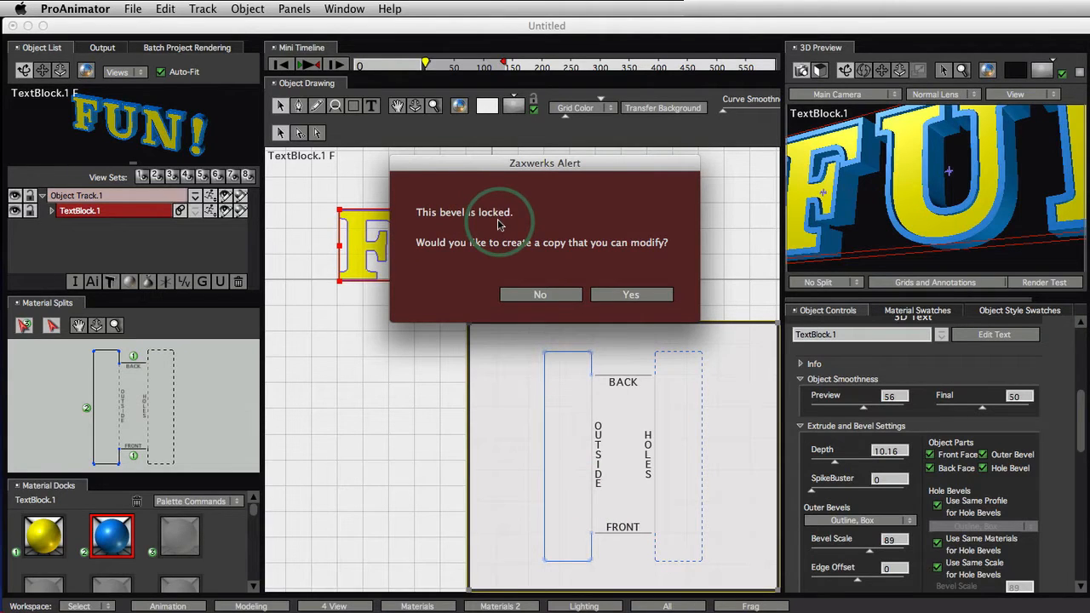
left_click(627, 296)
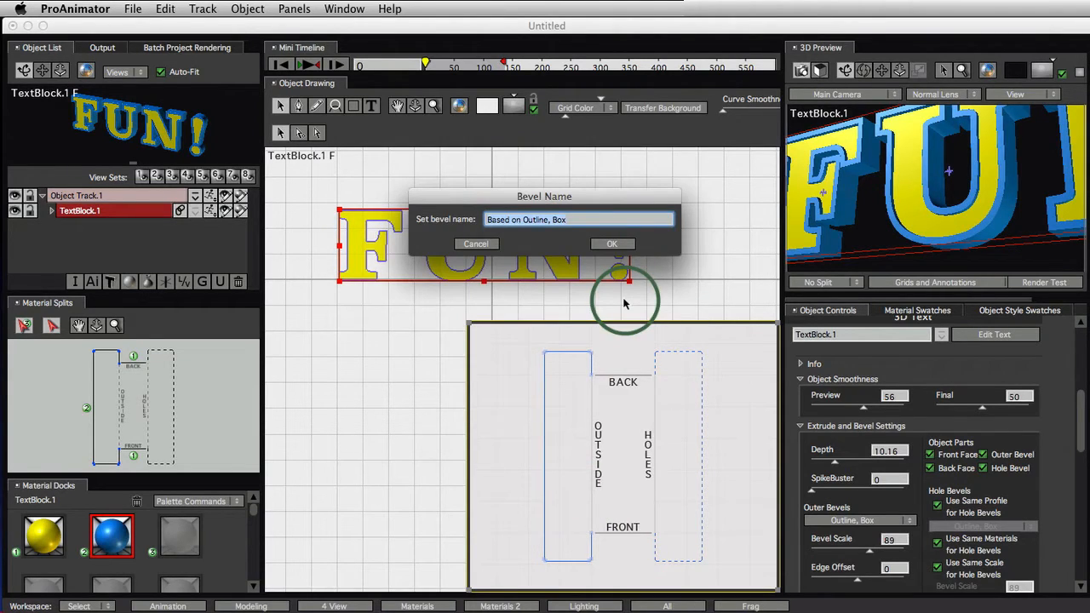
type("Custom FUN bevel")
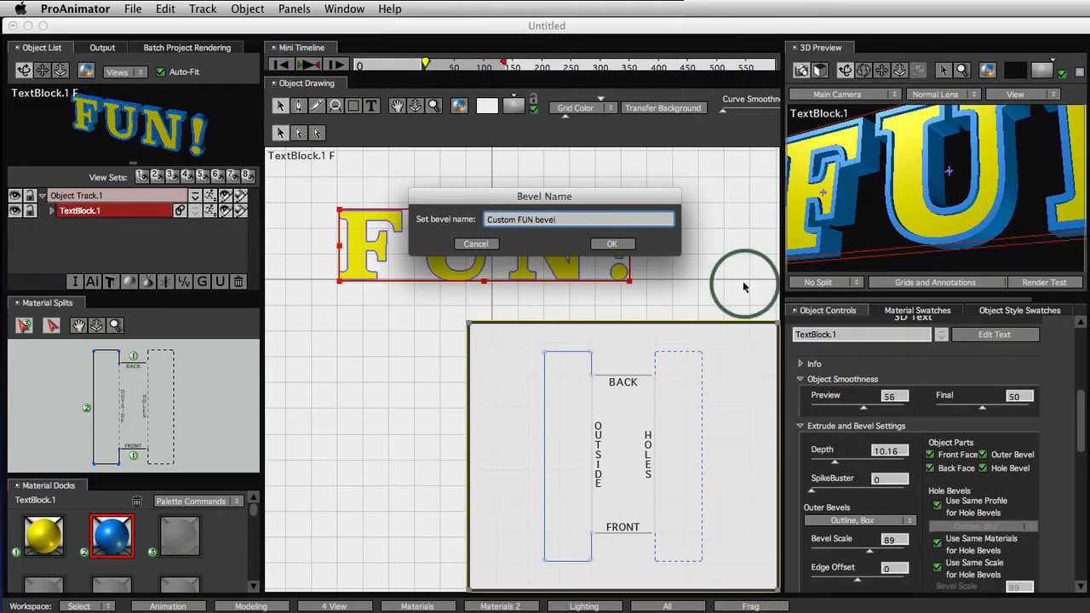
left_click(620, 246)
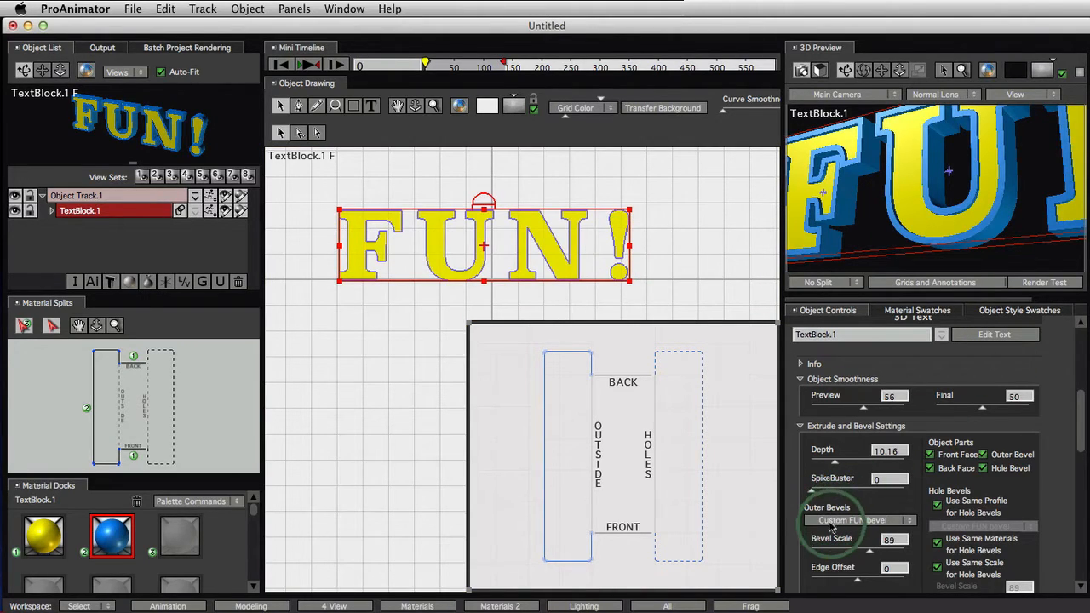
Check the User-Drawn Bevels group for the Custom FUN bevel.
left_click(879, 526)
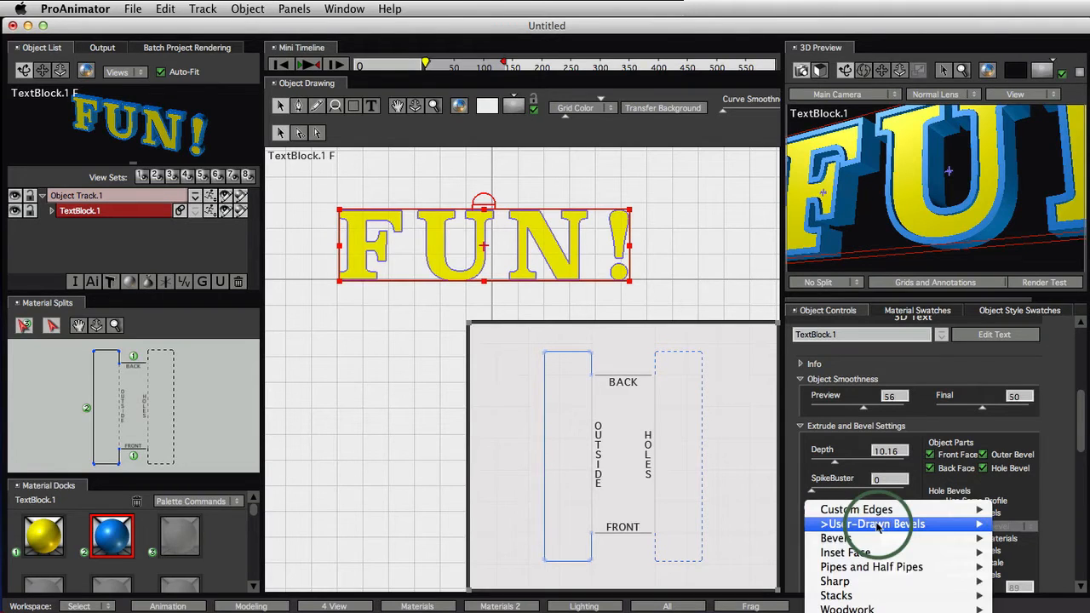
mouse_move(878, 523)
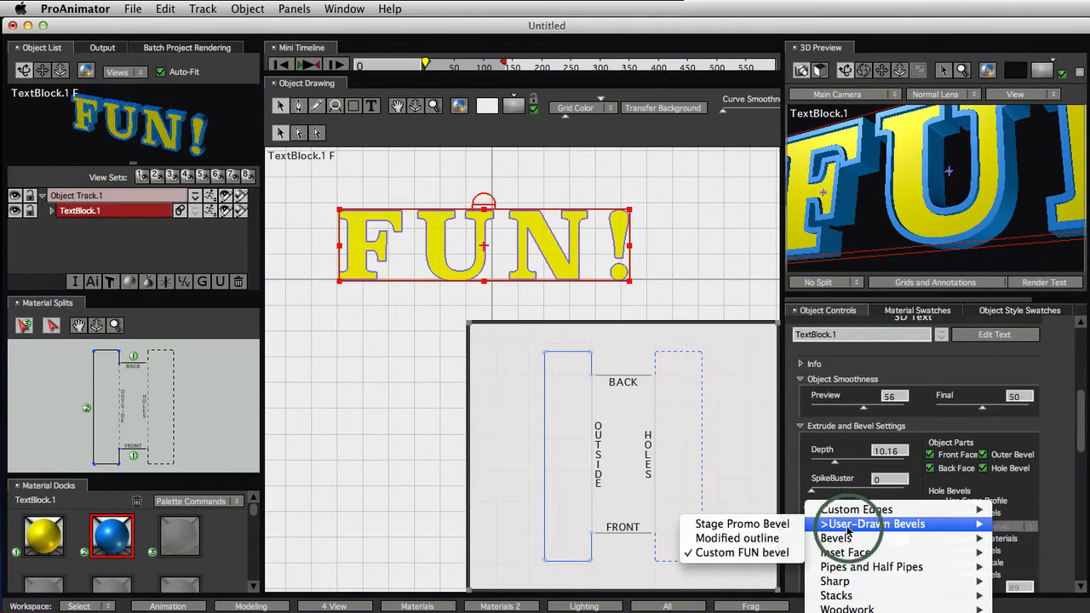
left_click(723, 281)
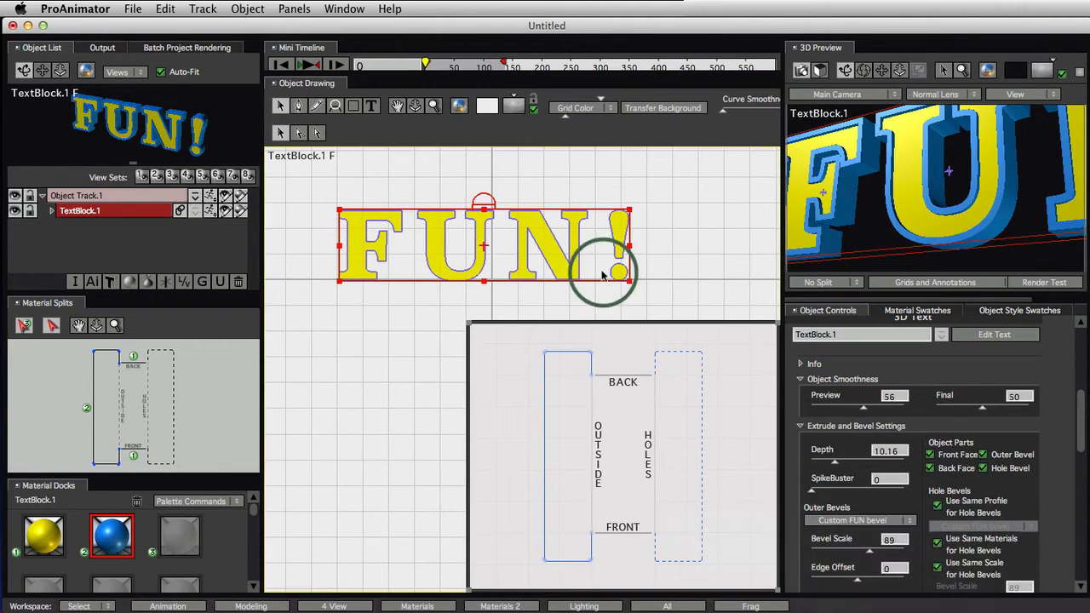
Activate point selection and inspect the front corner points of the bevel profile against the edges of the 3D letters.
left_click(317, 135)
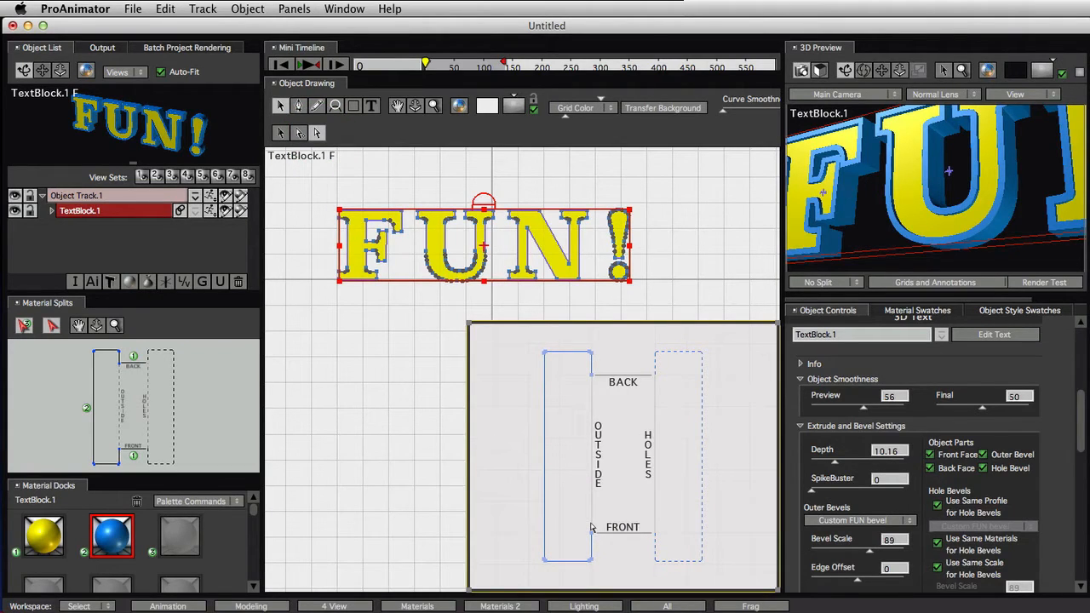
mouse_move(582, 547)
left_mouse_down()
mouse_move(614, 457)
mouse_move(628, 453)
mouse_move(612, 458)
left_mouse_up()
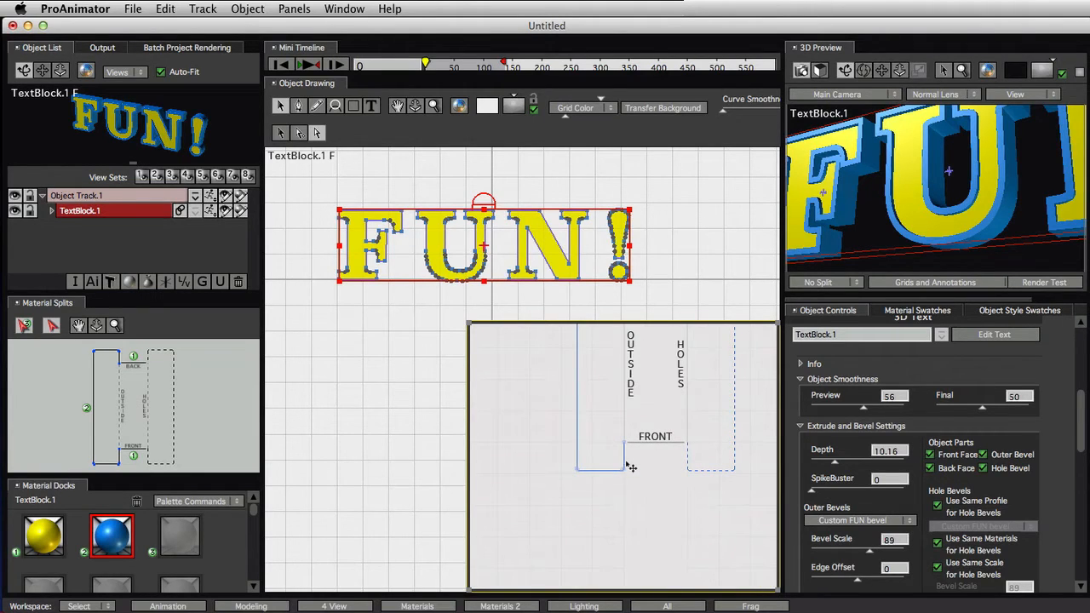
left_click_drag(625, 503, 624, 303)
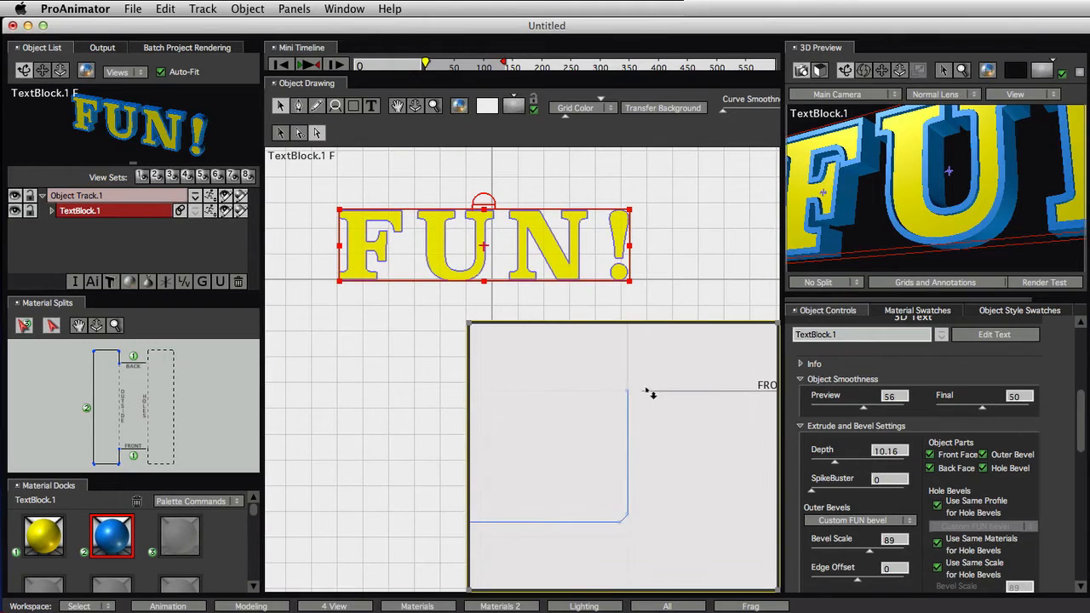
left_click_drag(645, 389, 649, 500)
left_click_drag(584, 508, 632, 504)
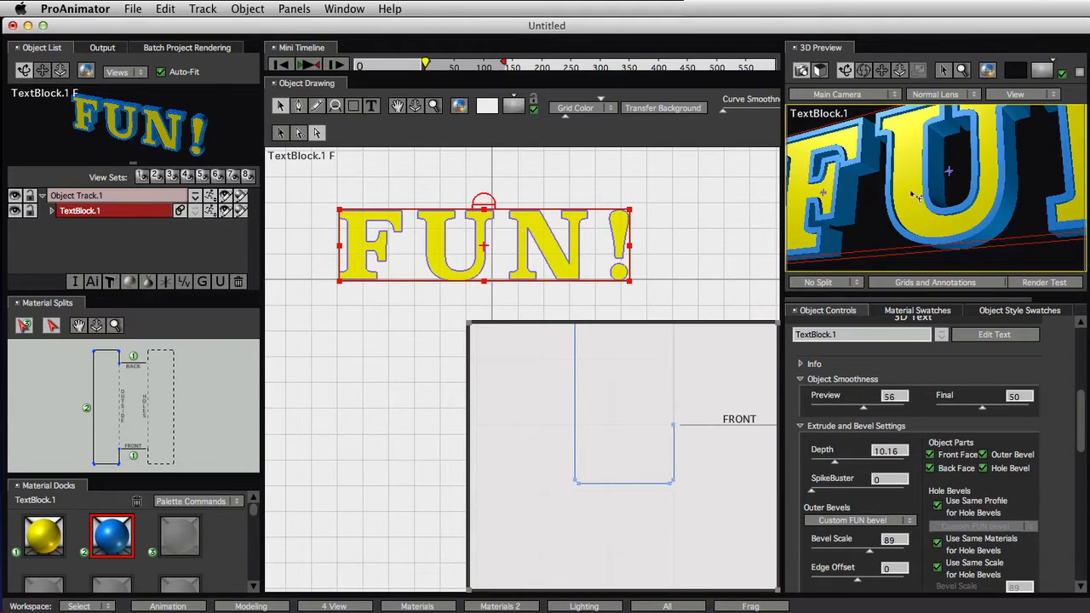
left_click_drag(927, 244, 939, 154)
left_click_drag(872, 218, 1010, 257)
left_click_drag(1022, 209, 980, 219)
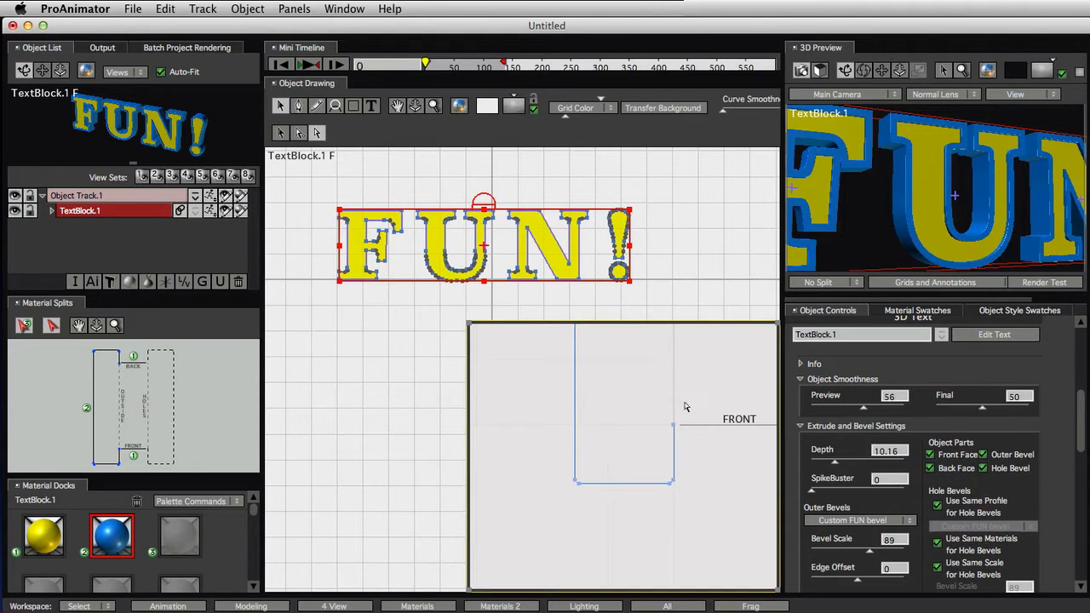
Try to move the bevel profile's front points together with the point touching the FRONT line, and undo the move.
left_click_drag(685, 406, 686, 493)
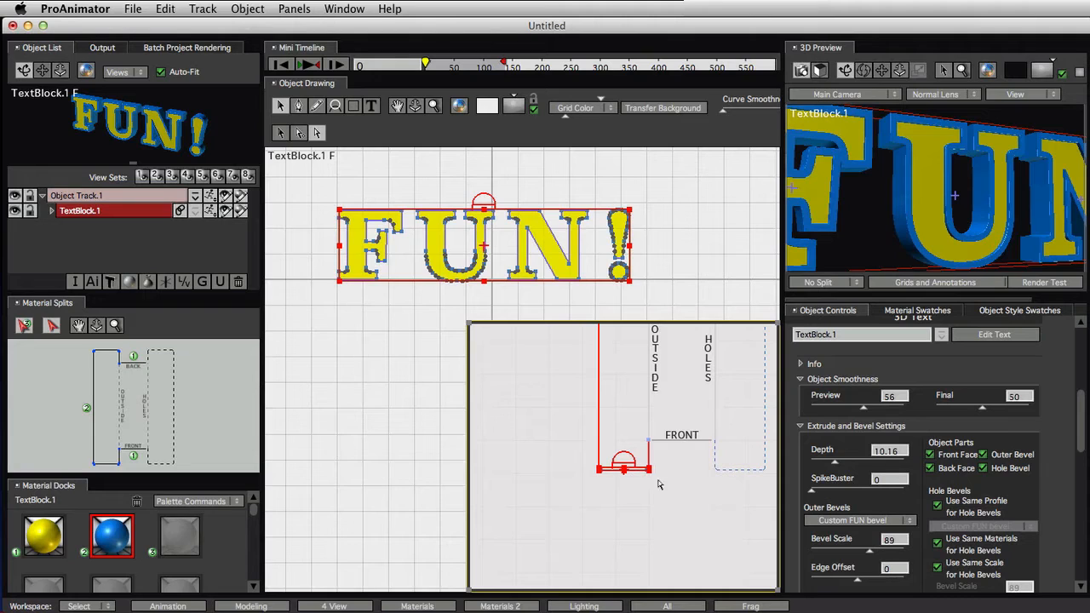
left_click(683, 486)
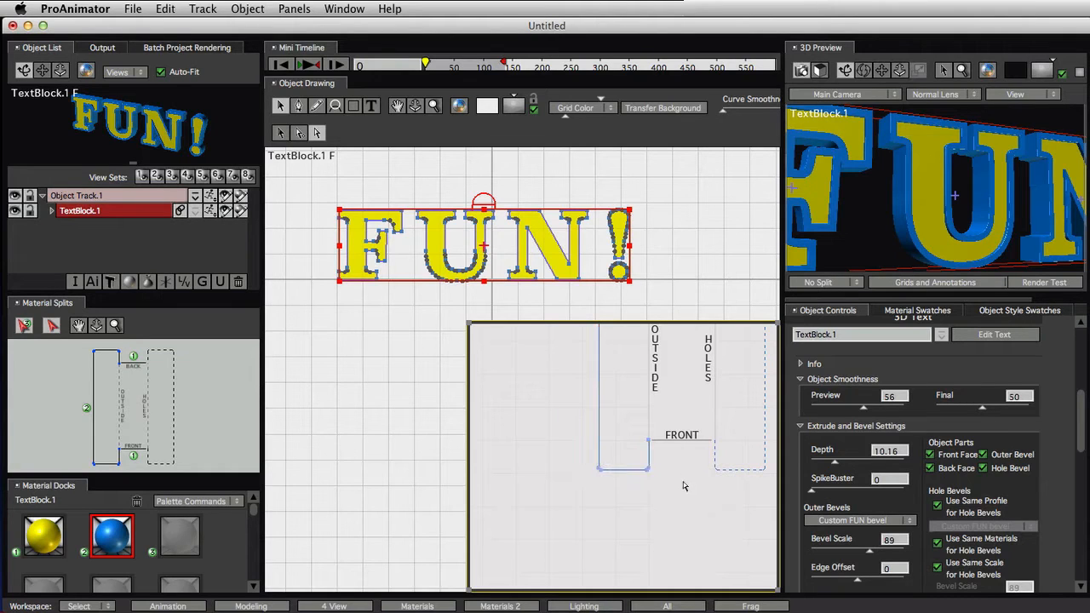
left_click_drag(674, 489, 549, 418)
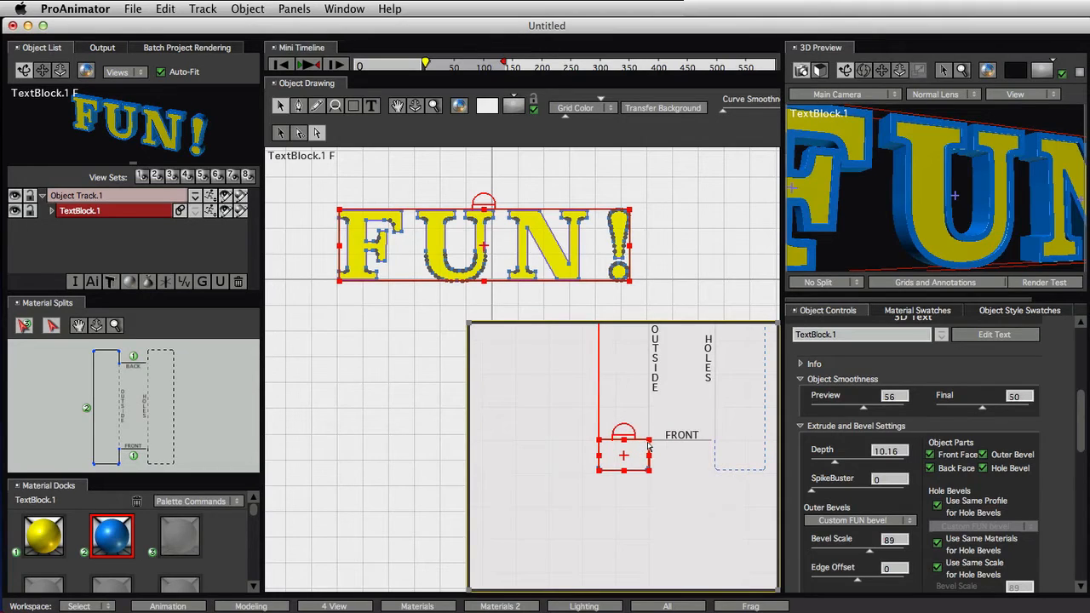
left_click(684, 472)
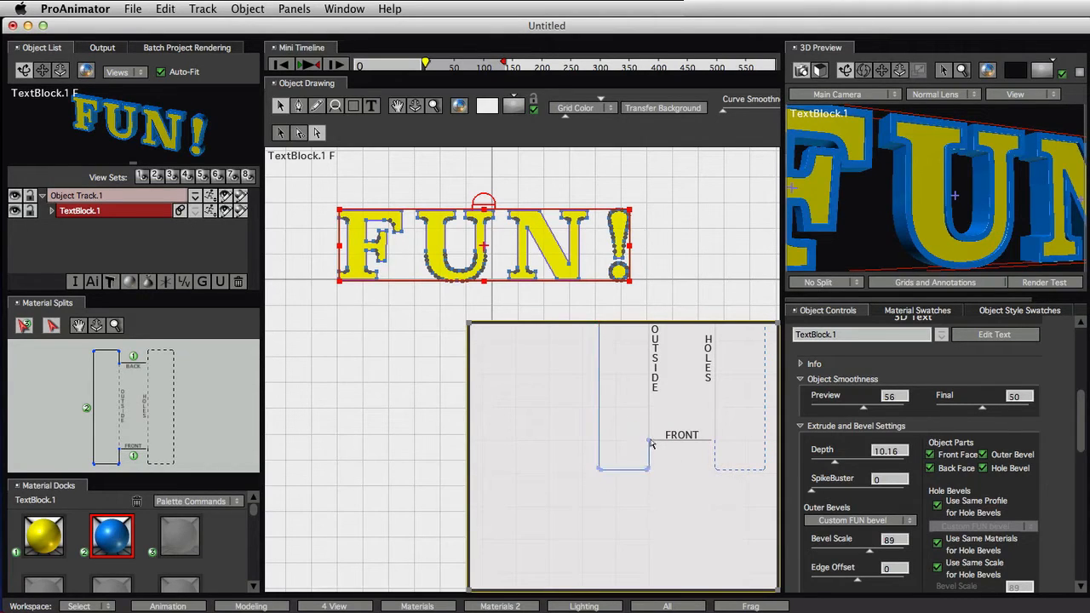
left_click_drag(678, 494, 560, 436)
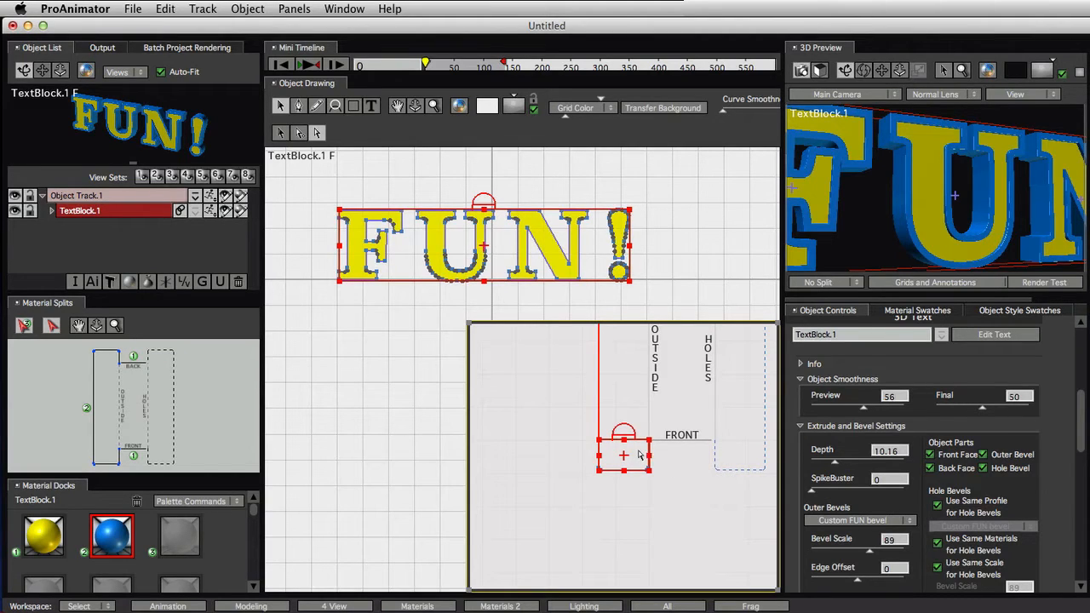
mouse_move(640, 453)
left_mouse_down()
mouse_move(658, 477)
mouse_move(643, 452)
mouse_move(642, 472)
left_mouse_up()
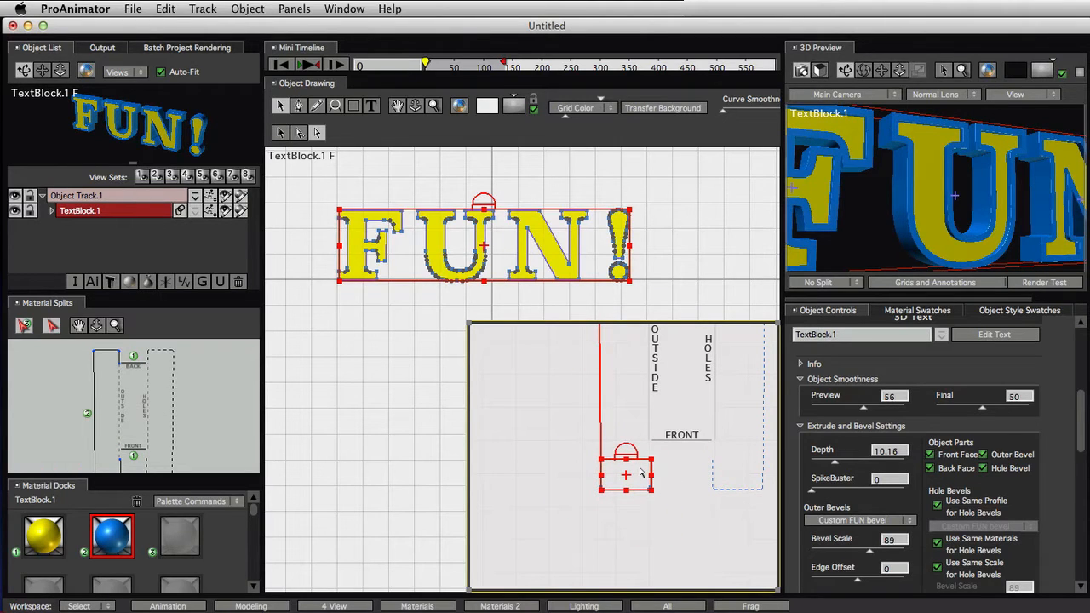
key("super+z")
Select the bevel profile's front points, shift them slightly, and rotate them about a repositioned pivot to slant the front edge.
mouse_move(615, 561)
left_mouse_down()
mouse_move(652, 484)
mouse_move(562, 481)
left_mouse_up()
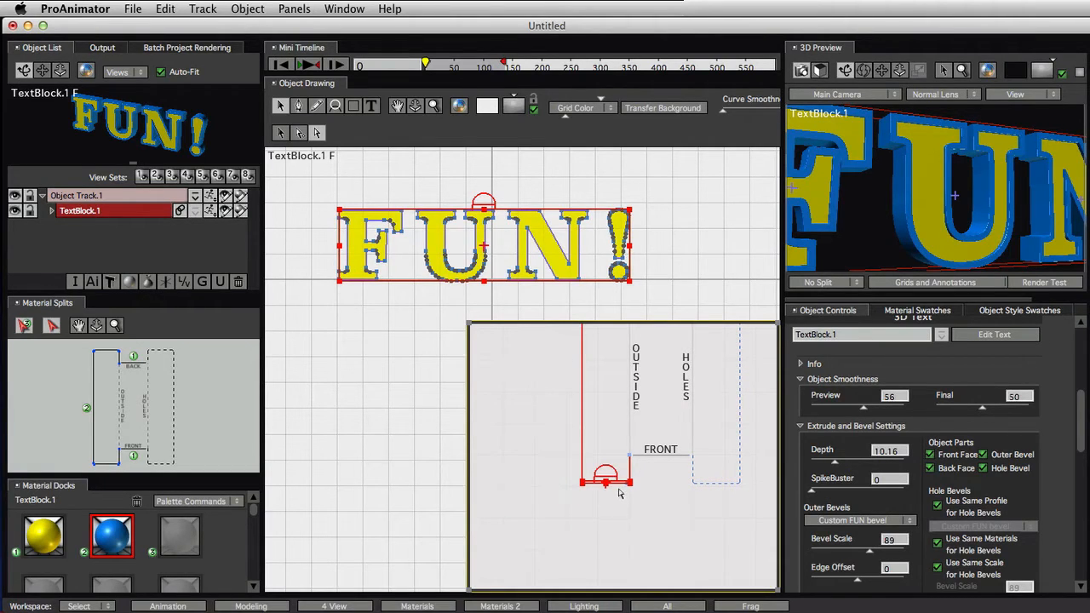
left_click_drag(649, 507, 562, 488)
left_click_drag(612, 478, 610, 485)
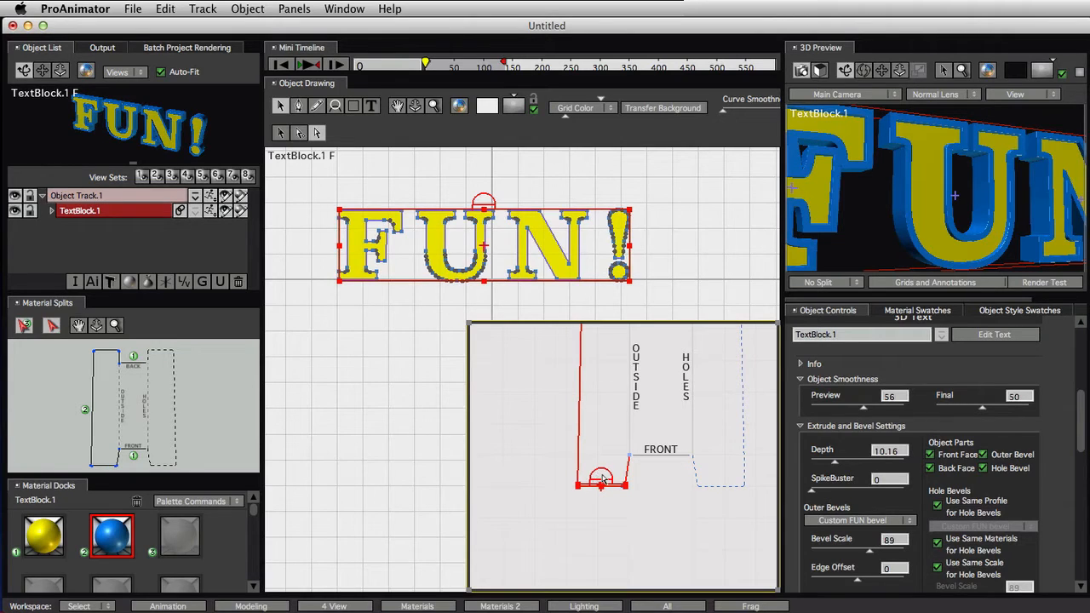
mouse_move(603, 482)
left_mouse_down()
mouse_move(608, 474)
mouse_move(596, 482)
mouse_move(603, 501)
mouse_move(601, 475)
left_mouse_up()
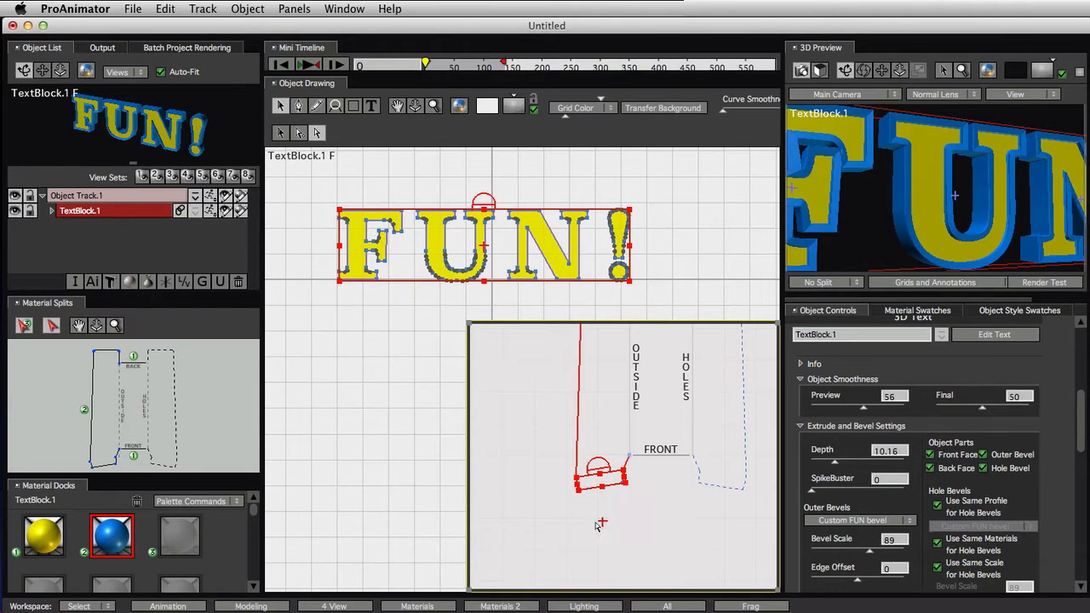
left_click_drag(601, 466, 524, 508)
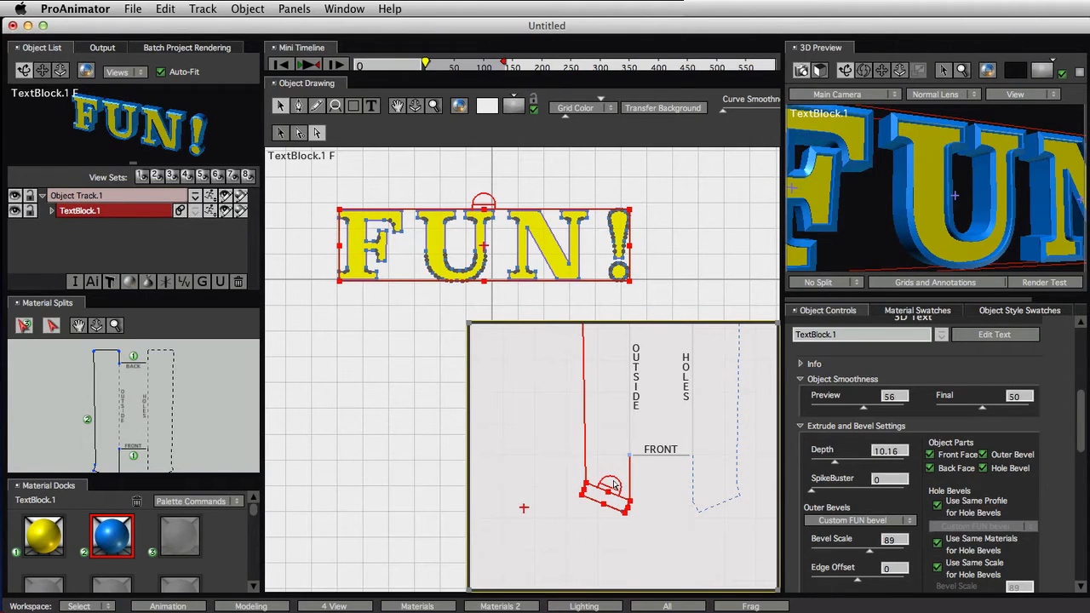
mouse_move(607, 487)
left_mouse_down()
mouse_move(558, 464)
mouse_move(548, 474)
mouse_move(580, 441)
mouse_move(592, 447)
mouse_move(586, 402)
mouse_move(569, 426)
mouse_move(599, 441)
mouse_move(615, 484)
left_mouse_up()
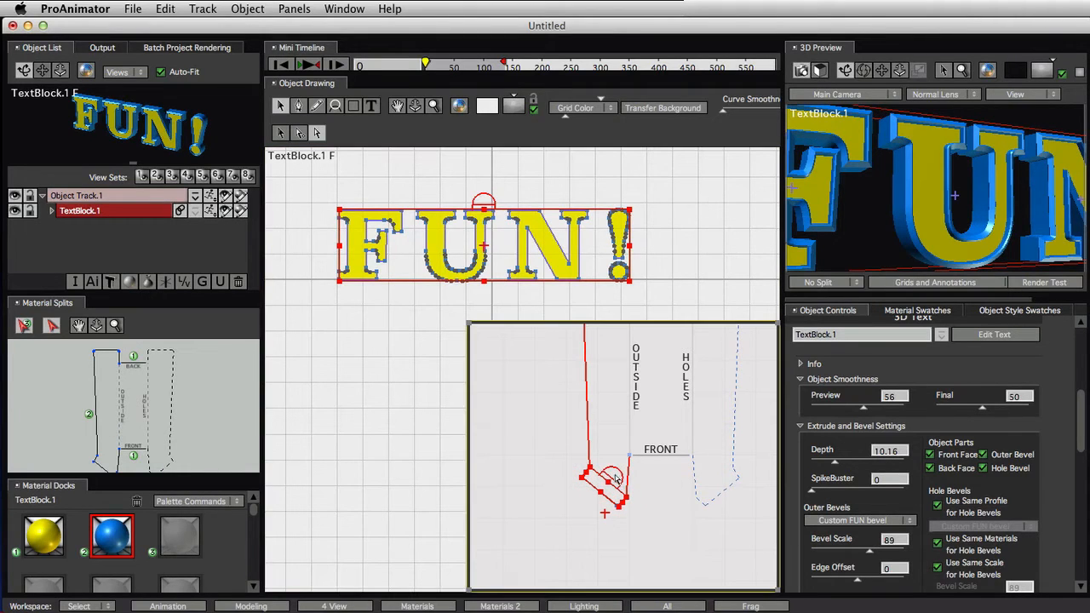
left_click_drag(614, 475, 609, 473)
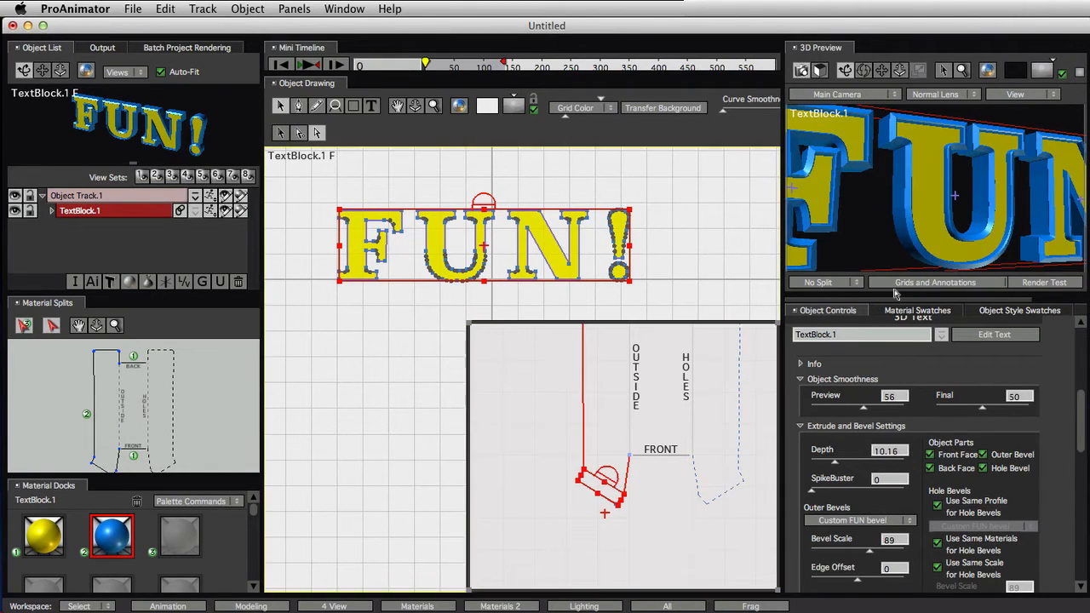
left_click_drag(974, 224, 958, 244)
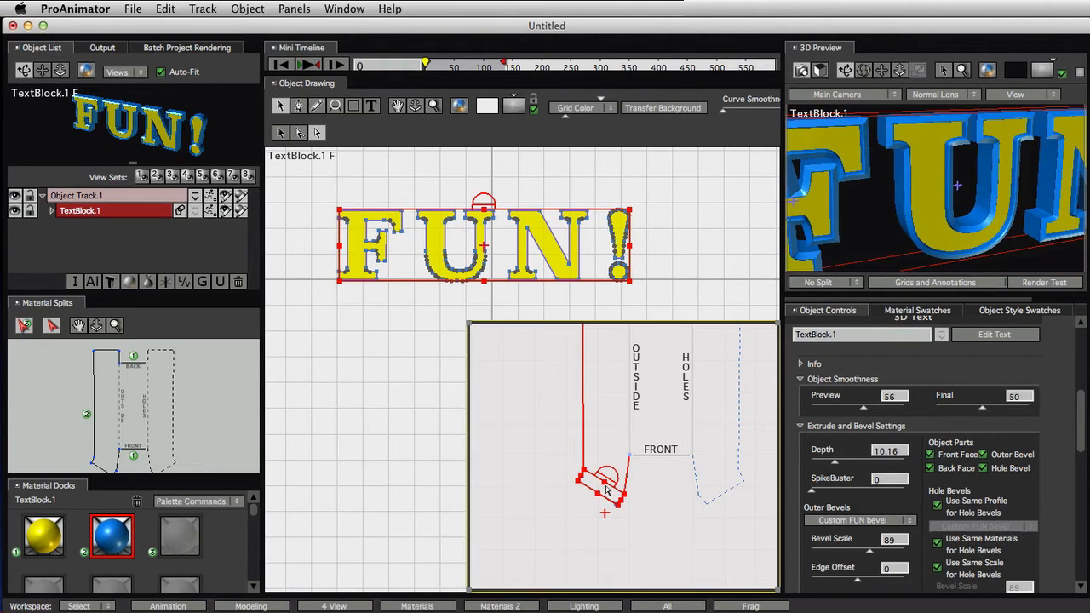
Move the slanted front points farther from the FRONT line and enlarge them outward, checking the effect on the 3D letters.
left_click_drag(612, 478, 608, 540)
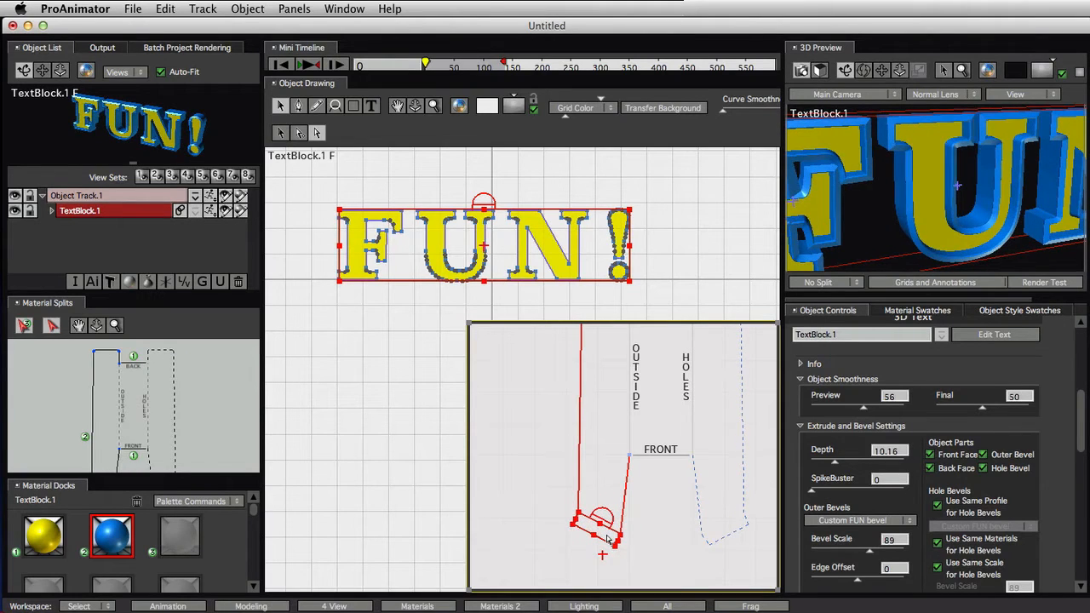
left_click_drag(960, 236, 895, 204)
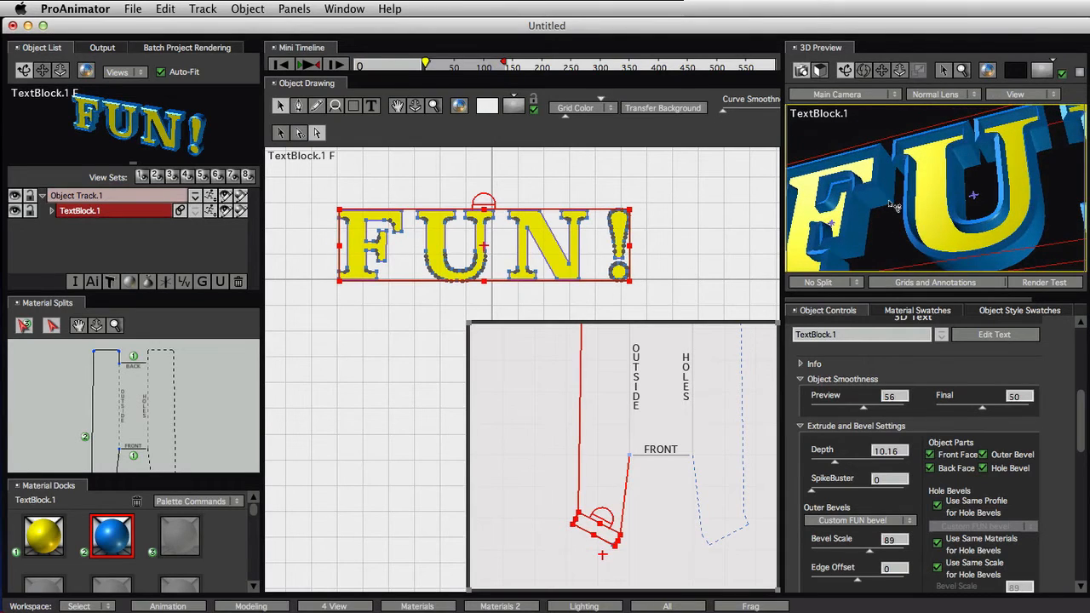
mouse_move(611, 539)
left_mouse_down()
mouse_move(615, 550)
mouse_move(617, 531)
left_mouse_up()
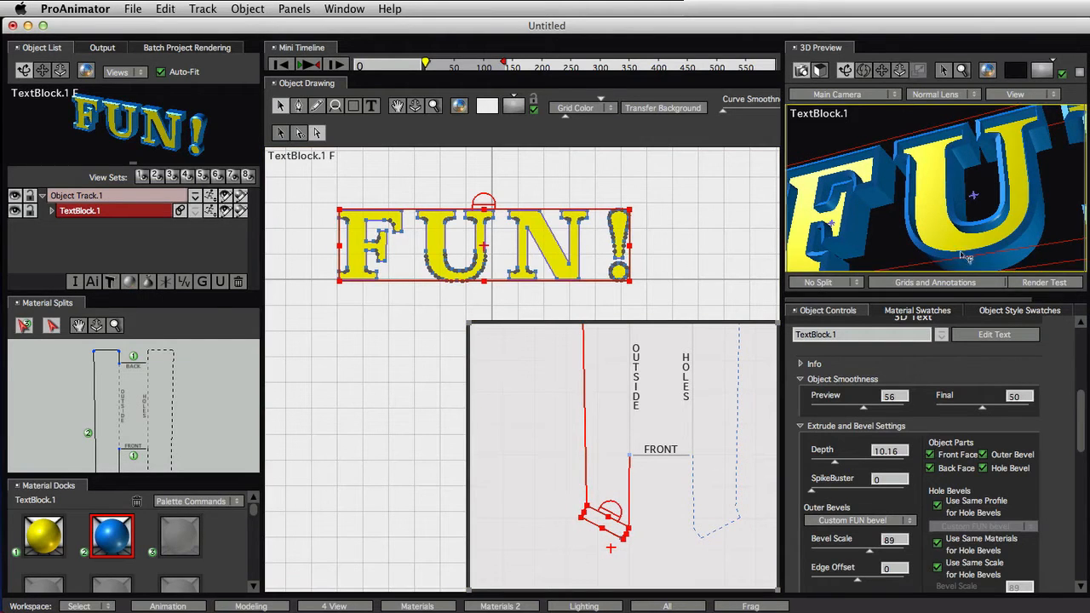
left_click_drag(940, 226, 980, 314)
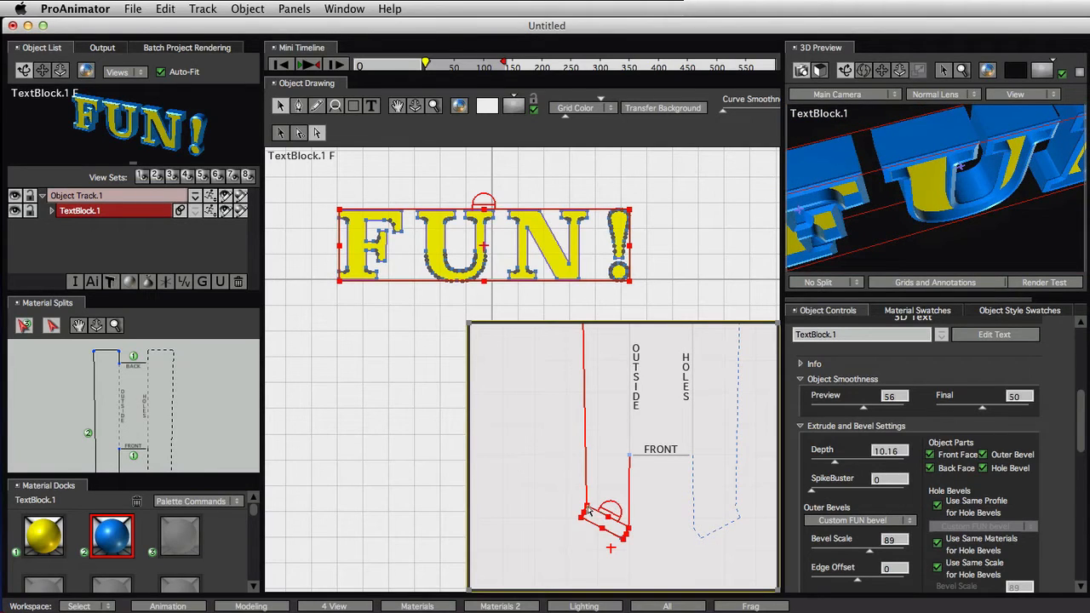
mouse_move(589, 508)
left_mouse_down()
mouse_move(583, 500)
mouse_move(601, 511)
left_mouse_up()
left_click_drag(913, 258, 920, 228)
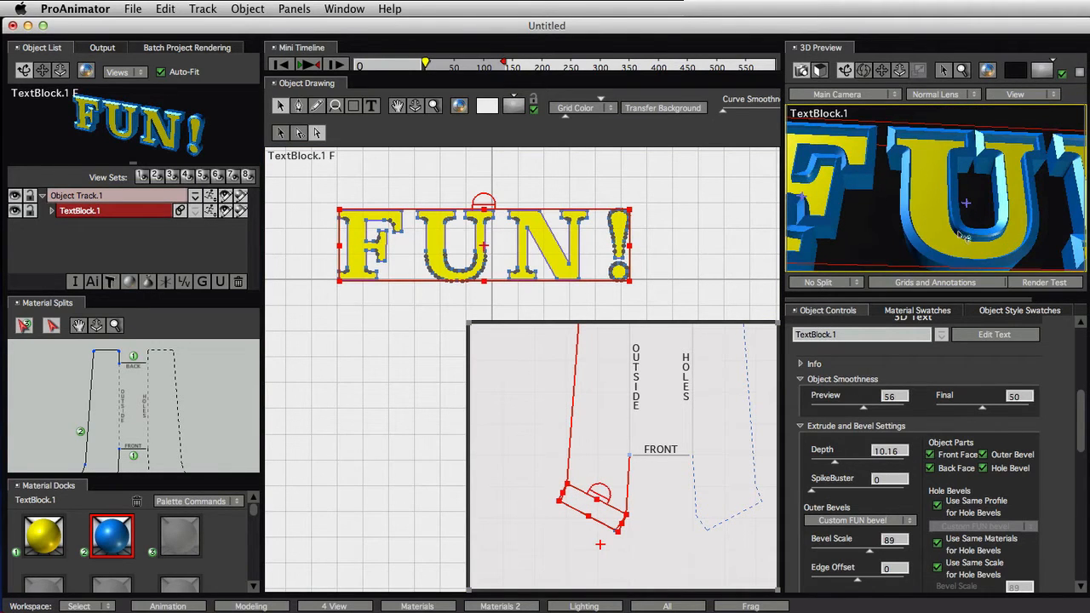
left_click_drag(909, 228, 875, 241)
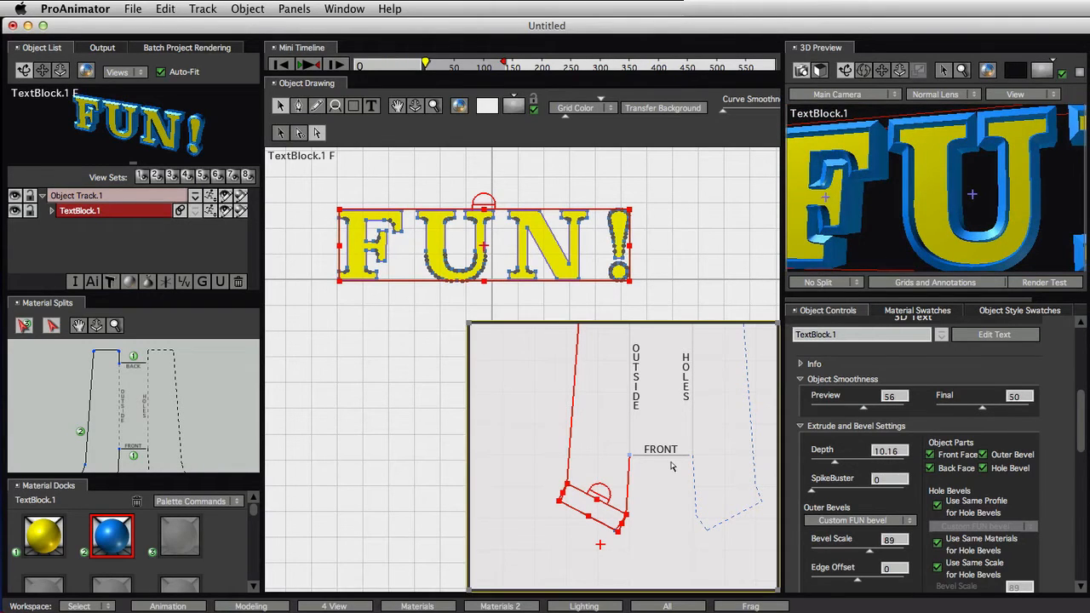
Reposition the bevel profile's front points individually to form a V-shaped tip centred beyond the FRONT line.
left_click(640, 532)
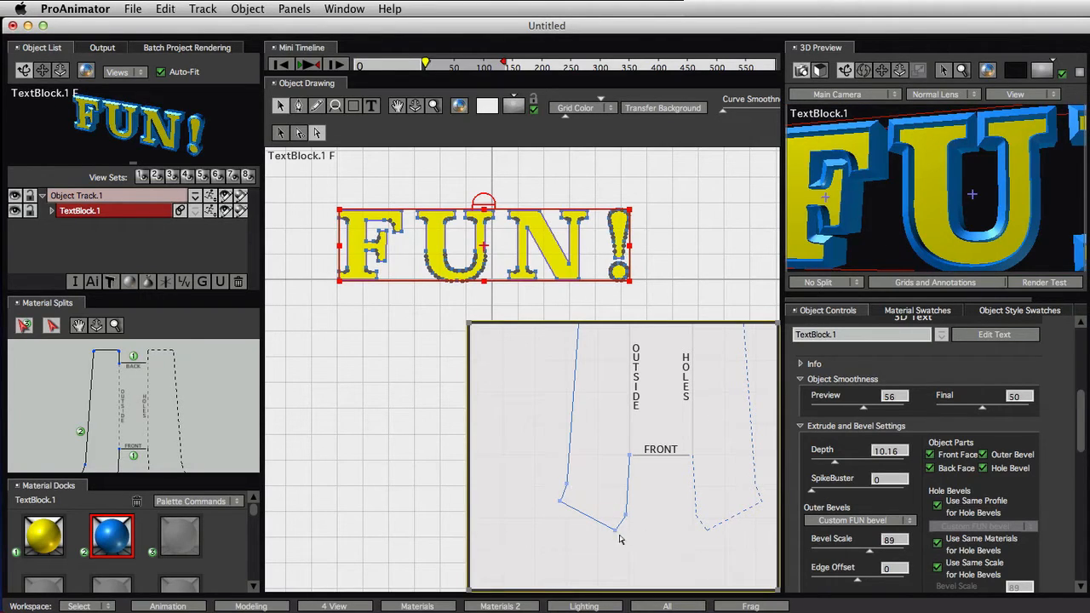
mouse_move(568, 489)
left_mouse_down()
mouse_move(534, 497)
mouse_move(558, 494)
left_mouse_up()
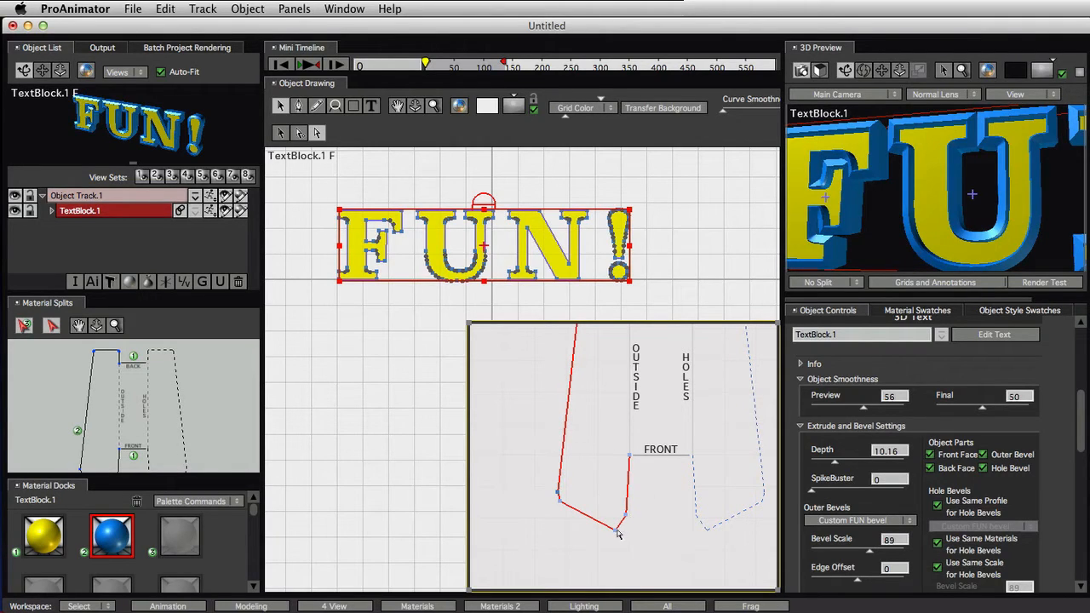
left_click_drag(611, 532, 598, 540)
left_click(571, 513)
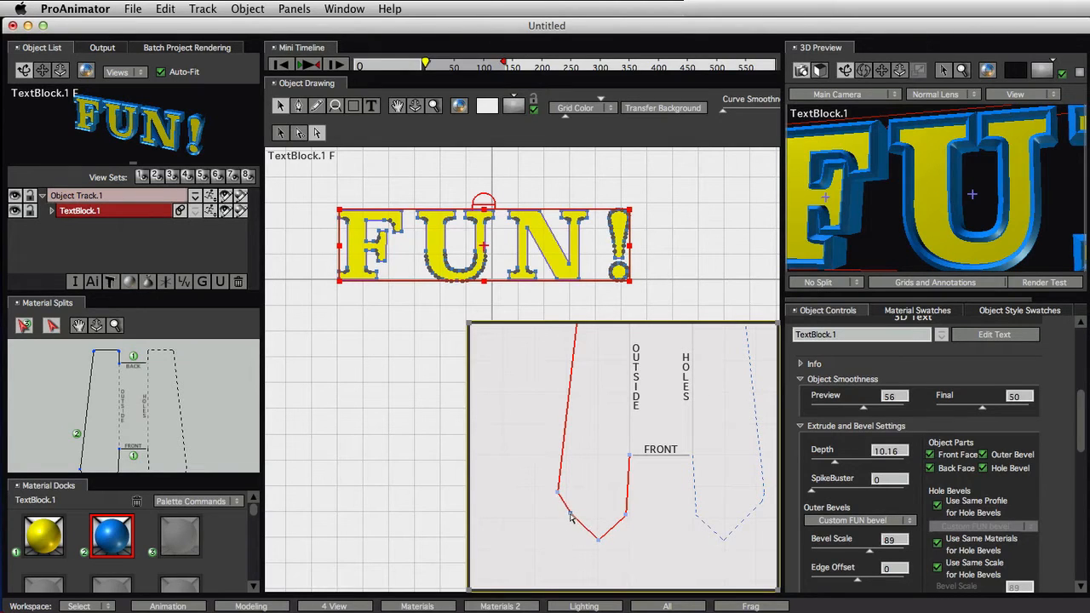
Delete the outermost point beside the profile's V-shaped tip and inspect the bevel edges on the letters up close.
left_click_drag(557, 495, 554, 488)
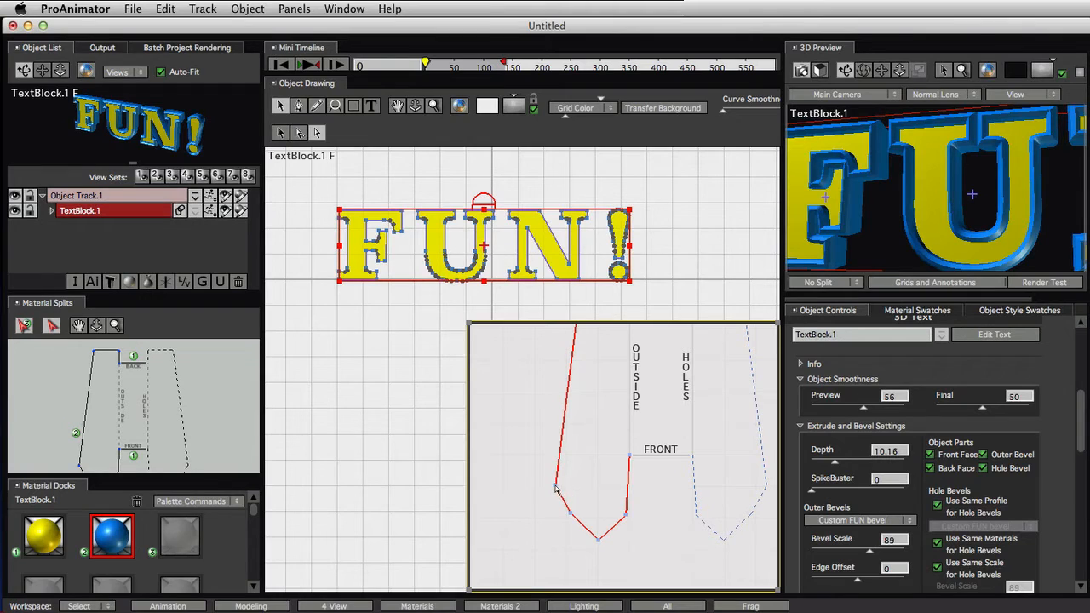
key("Delete")
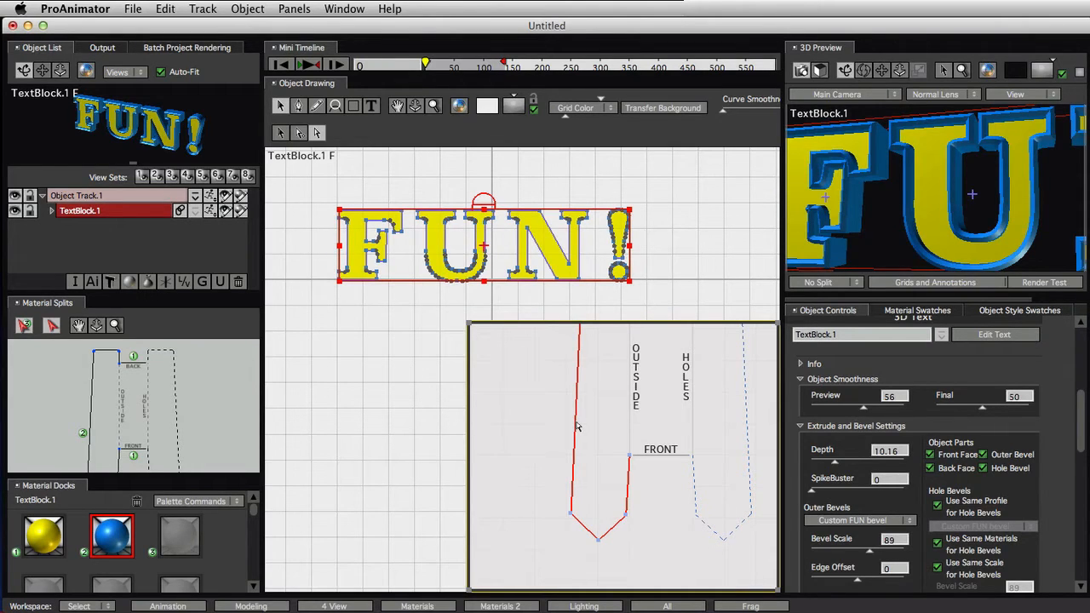
mouse_move(577, 423)
left_mouse_down()
mouse_move(535, 432)
mouse_move(595, 429)
mouse_move(550, 432)
mouse_move(571, 432)
left_mouse_up()
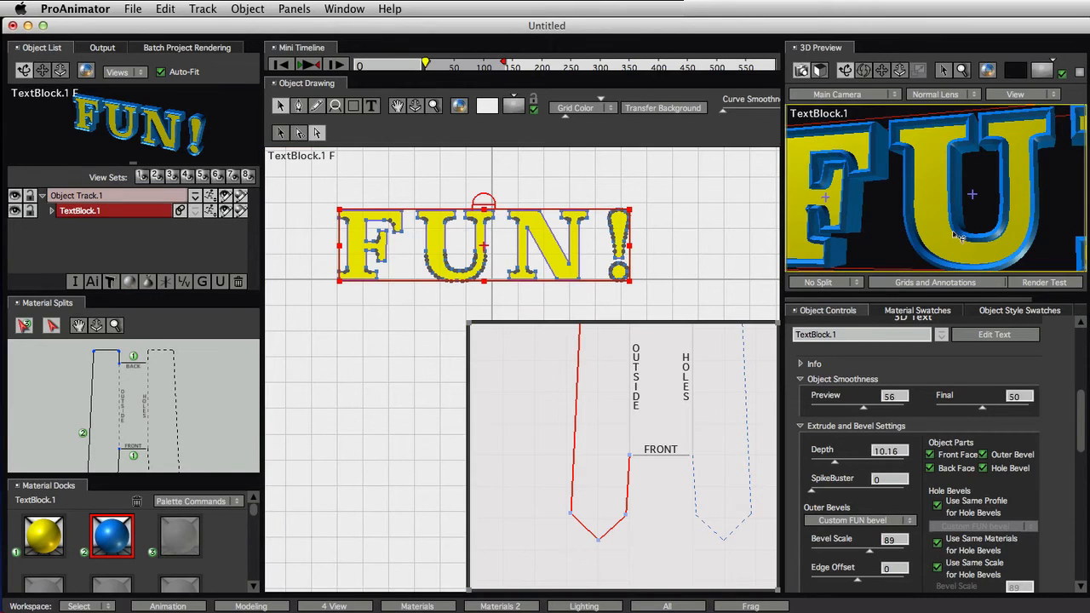
left_click_drag(951, 238, 963, 268)
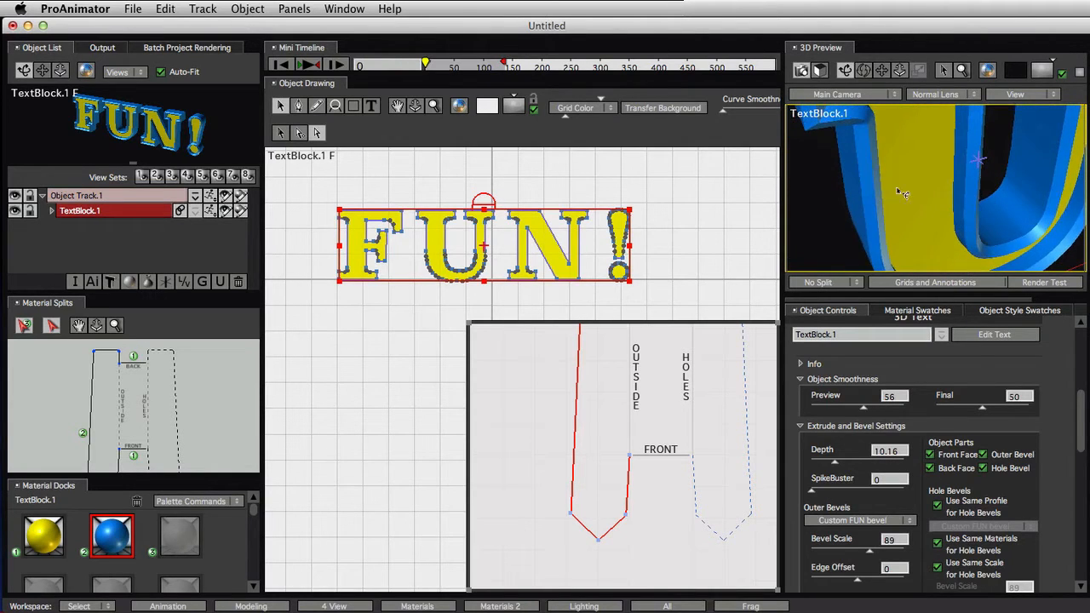
left_click_drag(902, 192, 934, 220)
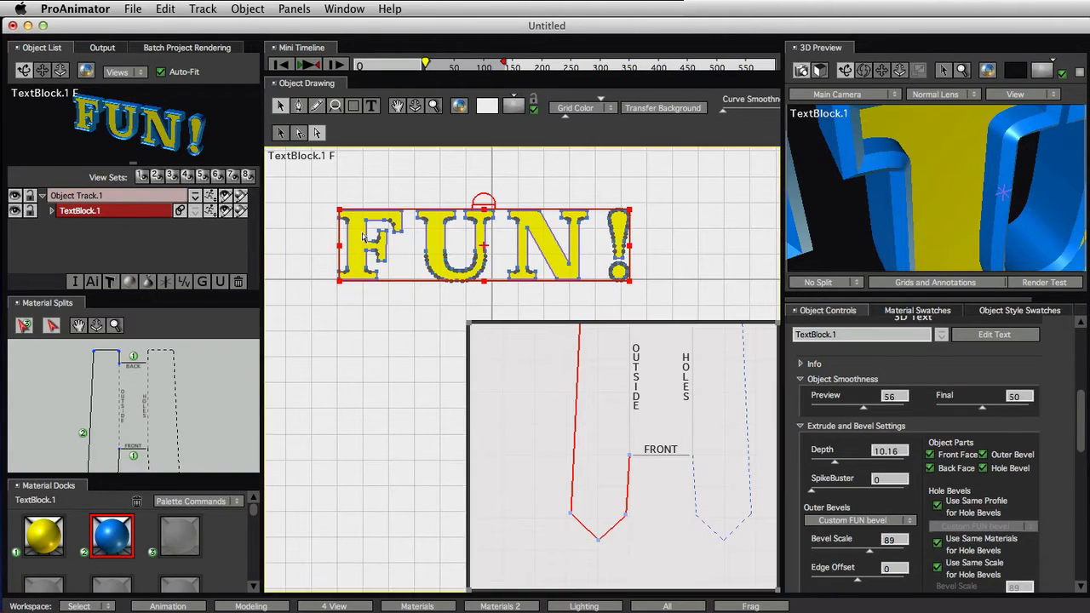
Convert the profile's front tip point into a smooth curve point to round the front bevel, and inspect the F and U.
left_click(298, 106)
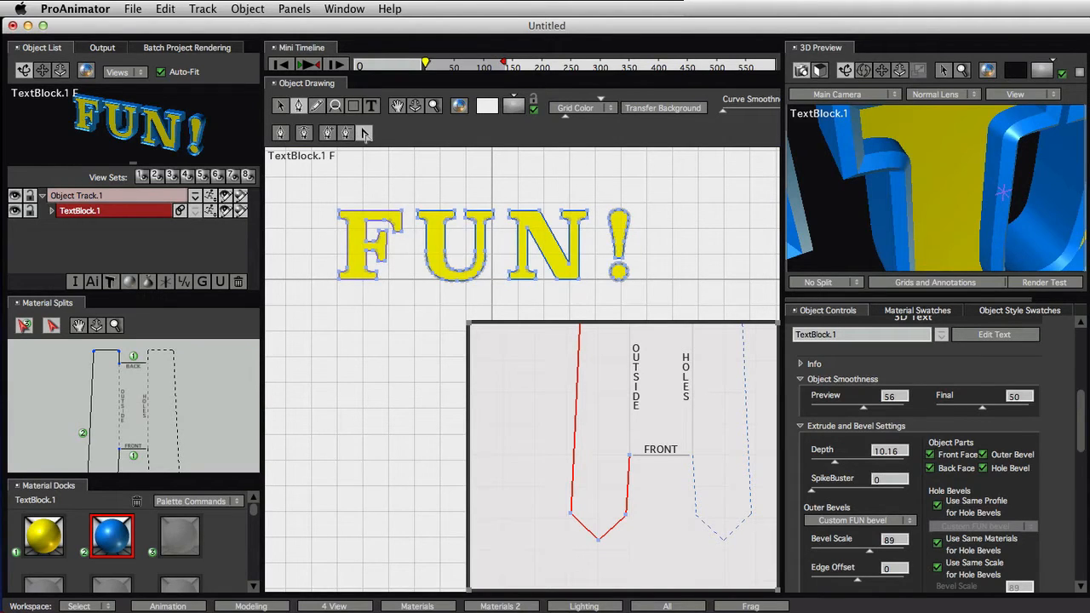
left_click(364, 132)
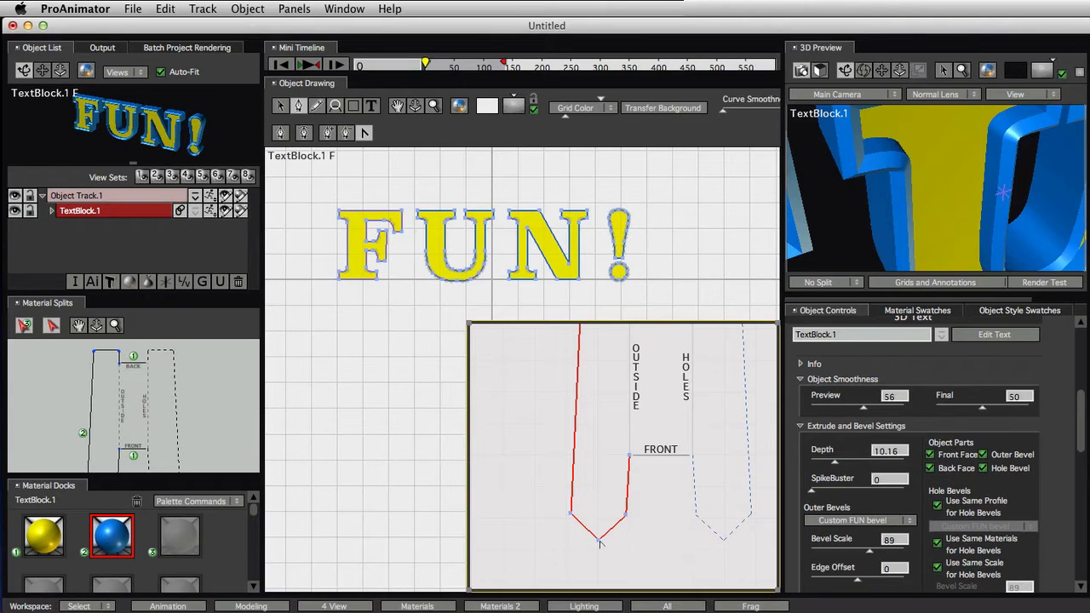
mouse_move(599, 541)
left_mouse_down()
mouse_move(601, 562)
mouse_move(578, 545)
left_mouse_up()
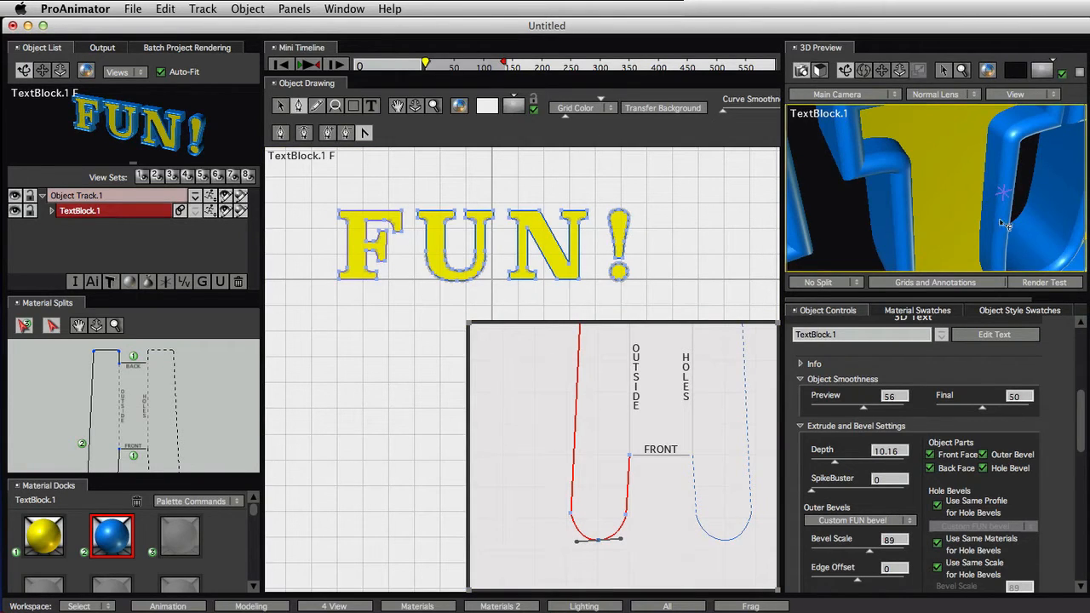
mouse_move(933, 212)
left_mouse_down()
mouse_move(901, 109)
mouse_move(901, 183)
mouse_move(962, 198)
mouse_move(905, 188)
mouse_move(935, 218)
left_mouse_up()
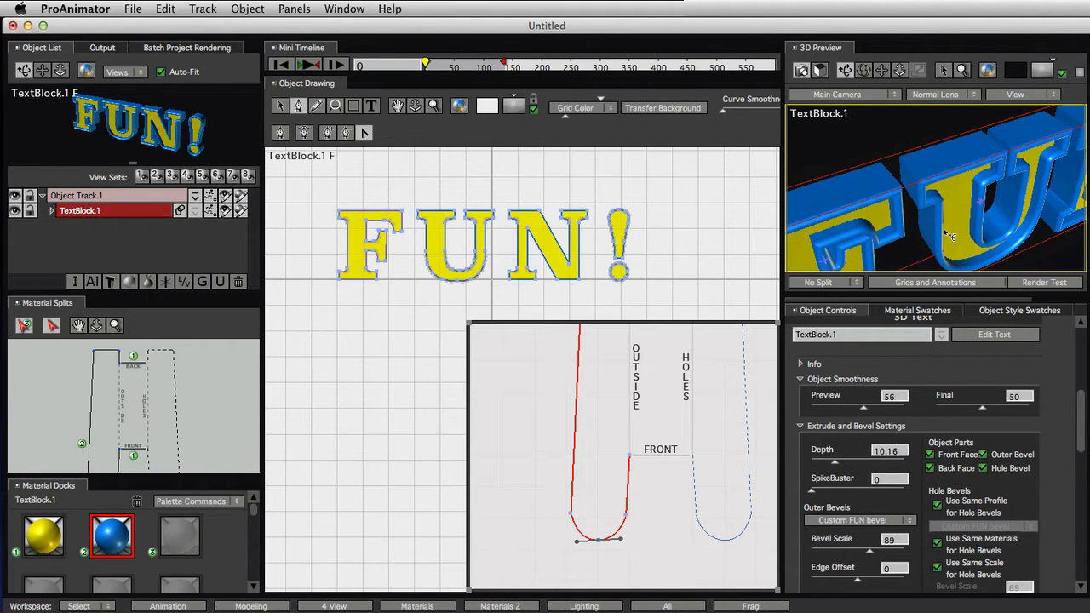
left_click_drag(930, 241, 1046, 200)
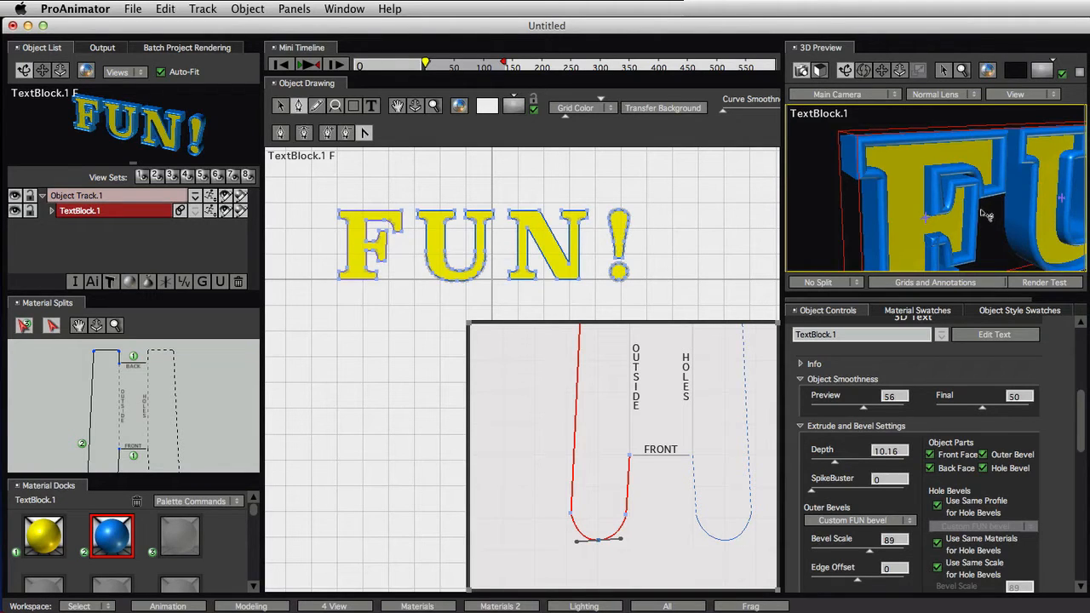
Apply the reddish-brown brick material swatch to the front faces of the FUN! text.
left_click(907, 311)
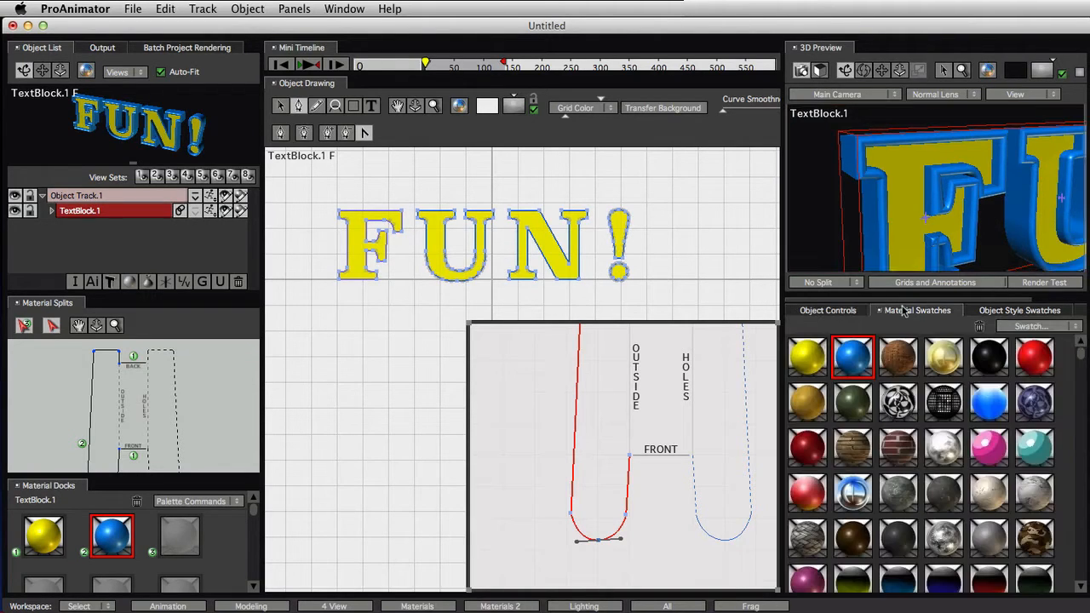
left_click_drag(894, 361, 905, 233)
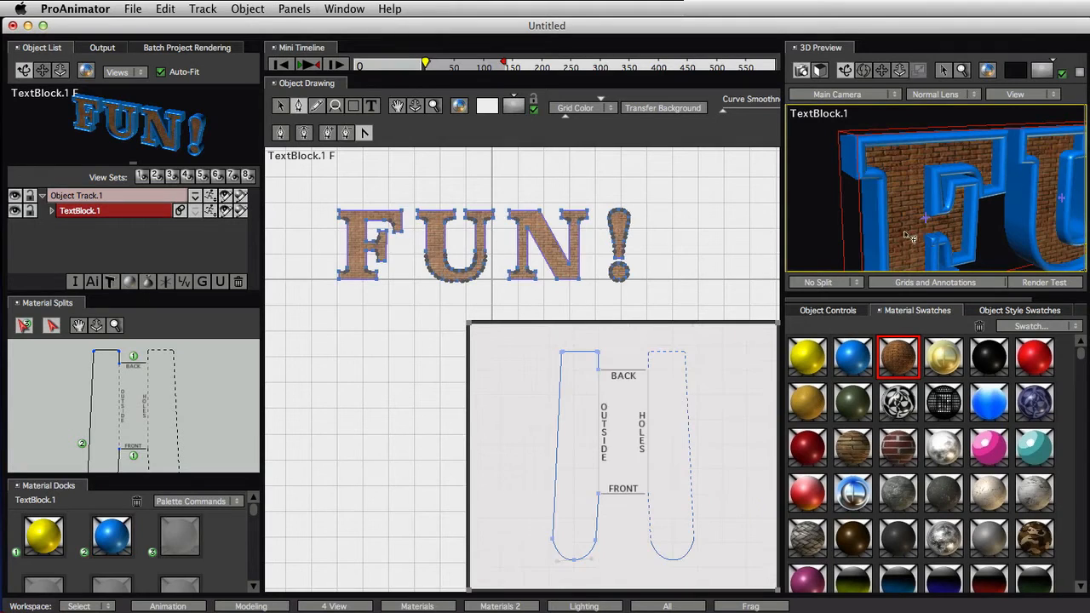
mouse_move(988, 224)
left_mouse_down()
mouse_move(867, 200)
mouse_move(984, 236)
left_mouse_up()
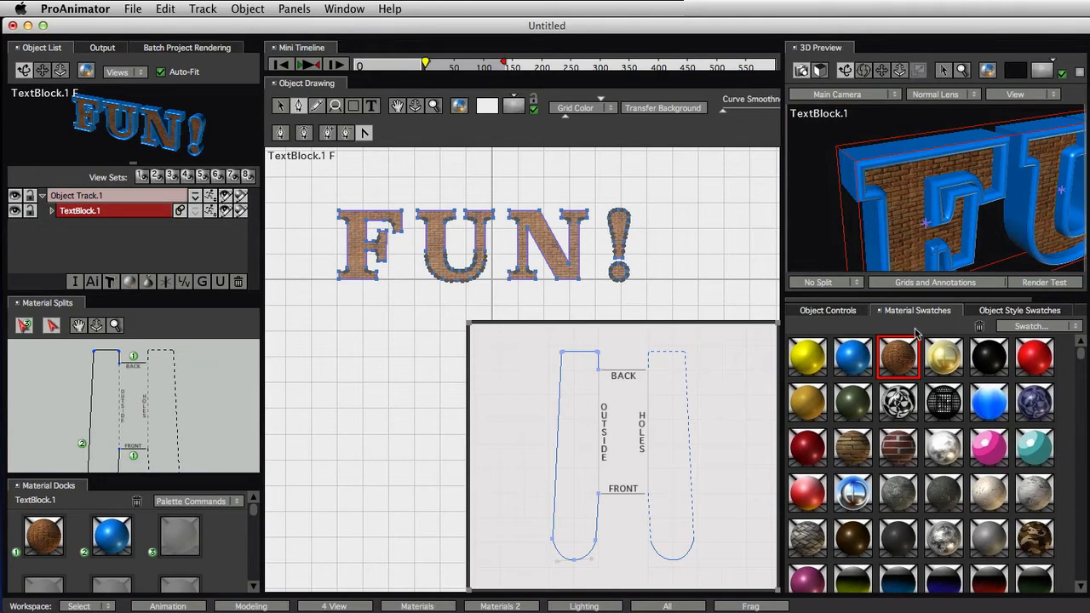
Add two points to the profile's long outside edge, pulling the middle one far outward and the one near FRONT inward.
left_click(837, 312)
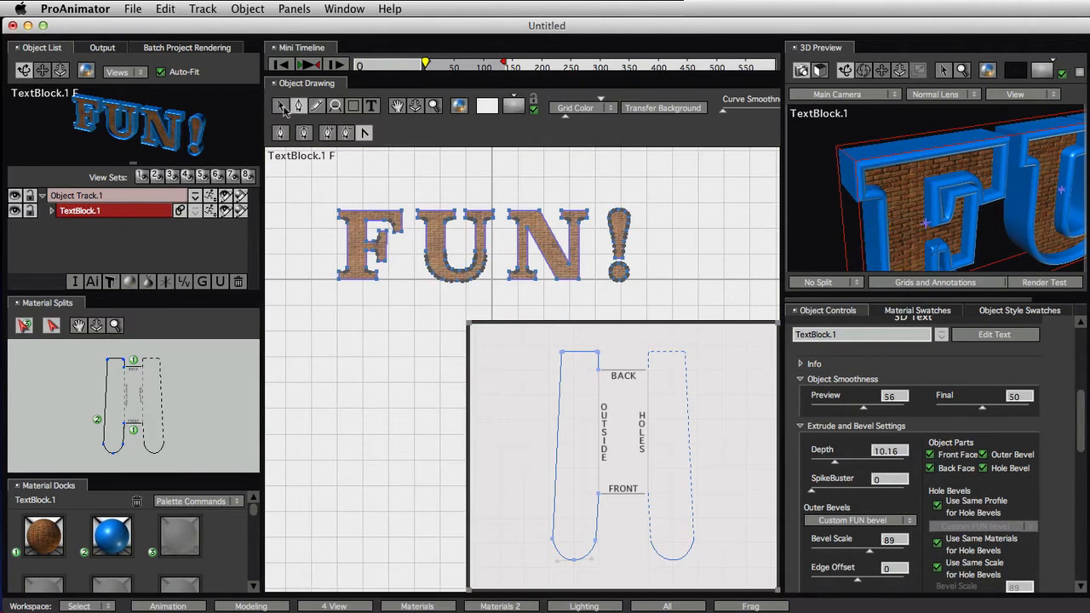
left_click(280, 105)
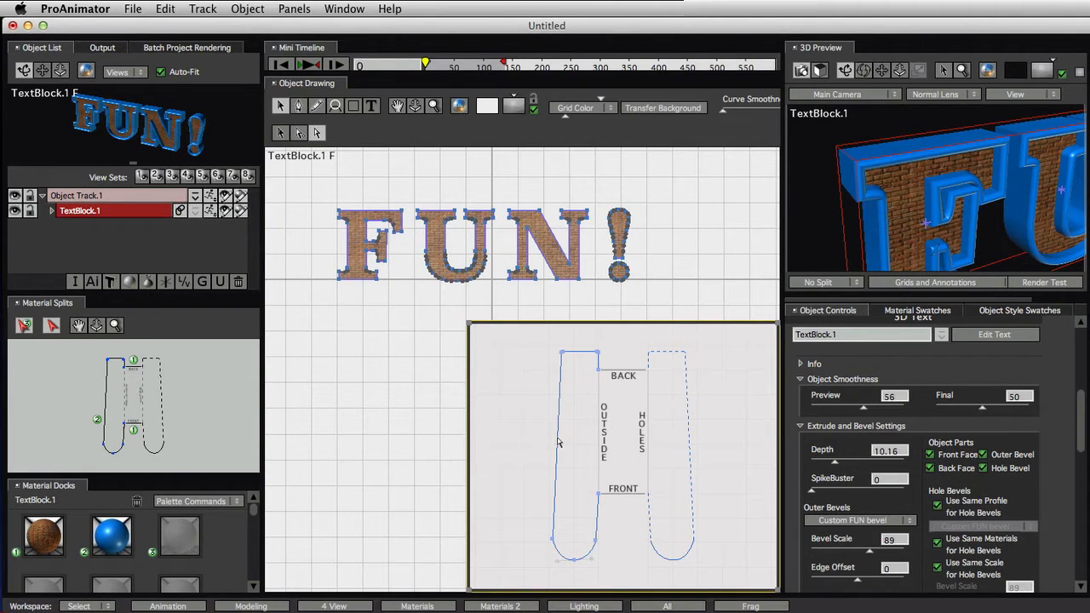
left_click(563, 353)
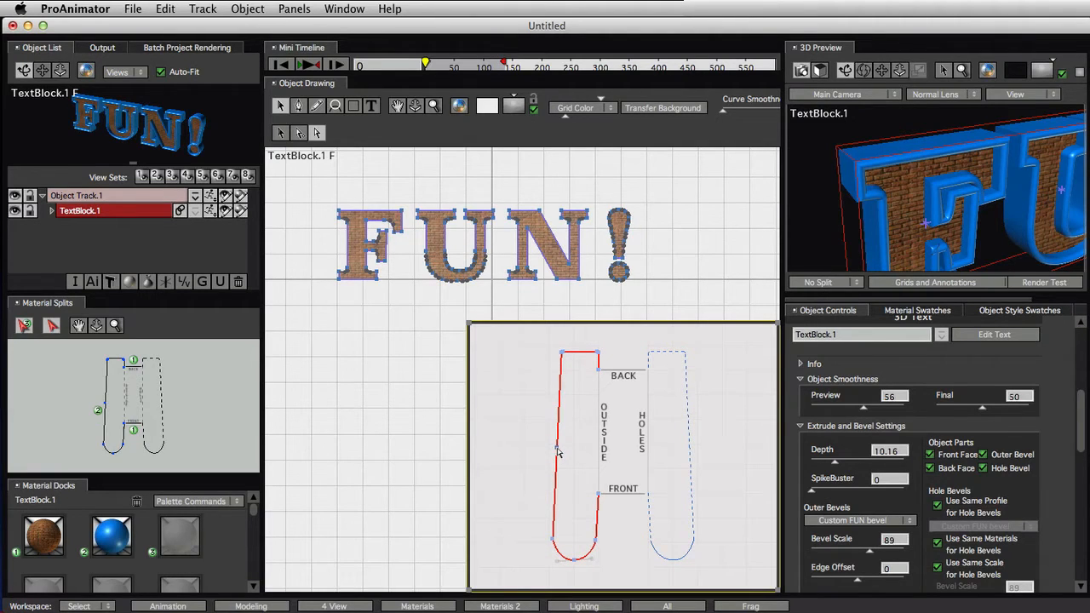
left_click_drag(558, 452, 546, 457)
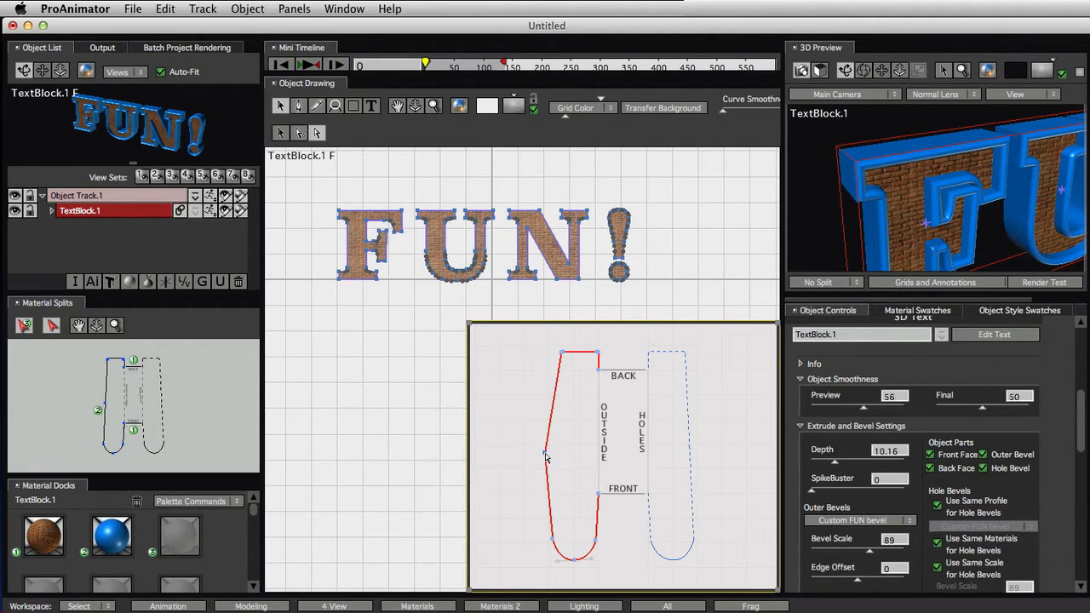
left_click_drag(546, 454, 522, 445)
mouse_move(944, 214)
left_mouse_down()
mouse_move(884, 185)
mouse_move(1051, 208)
mouse_move(973, 215)
mouse_move(963, 197)
mouse_move(959, 208)
left_mouse_up()
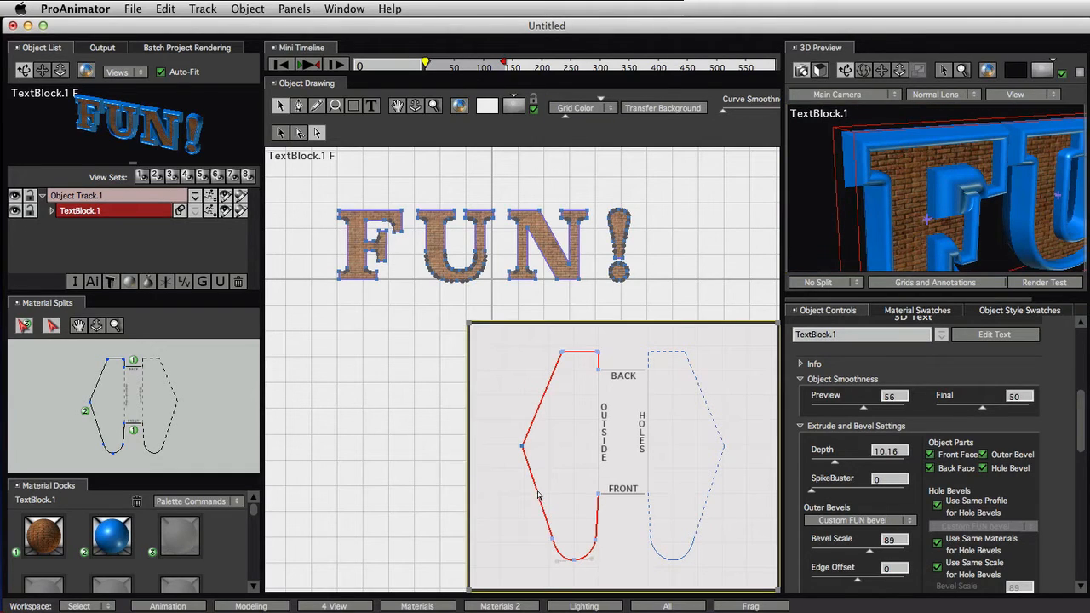
left_click_drag(538, 495, 556, 483)
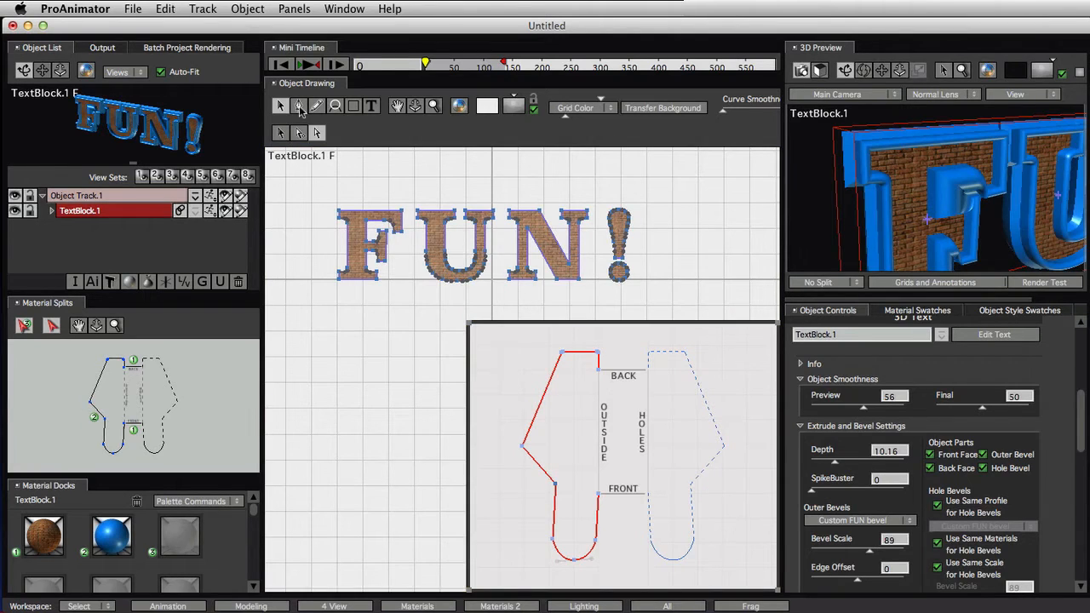
Move the profile point near FRONT slightly outward and toward BACK.
left_click(299, 106)
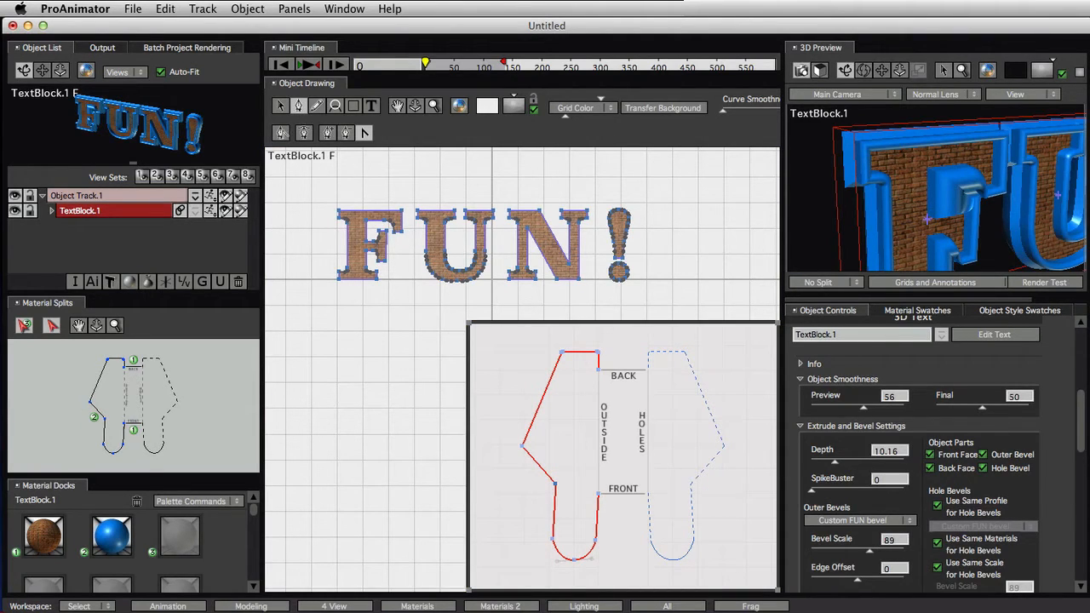
left_click(281, 105)
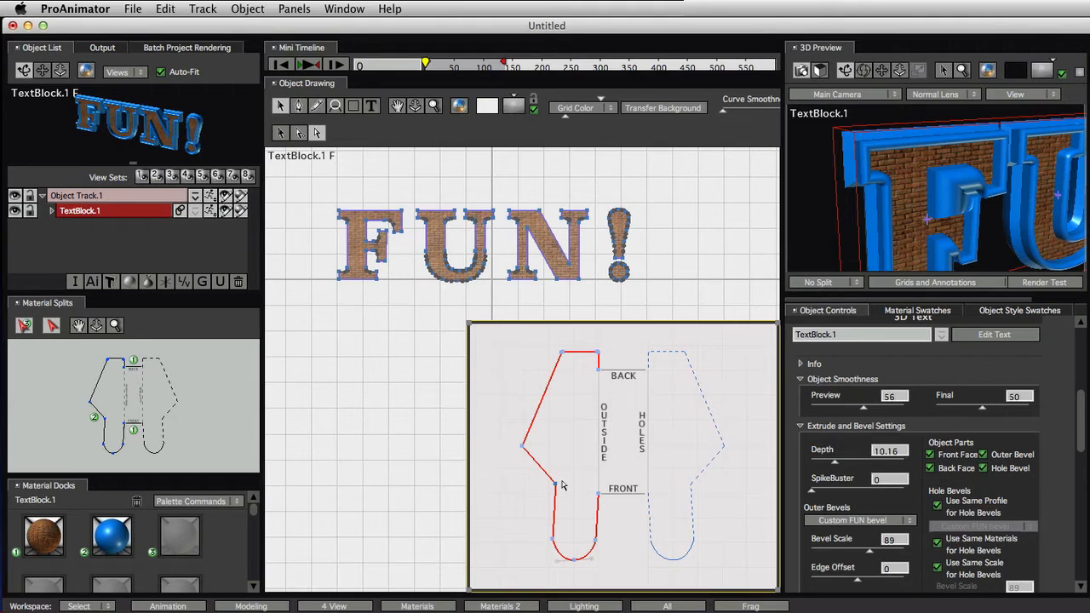
left_click_drag(557, 490, 551, 478)
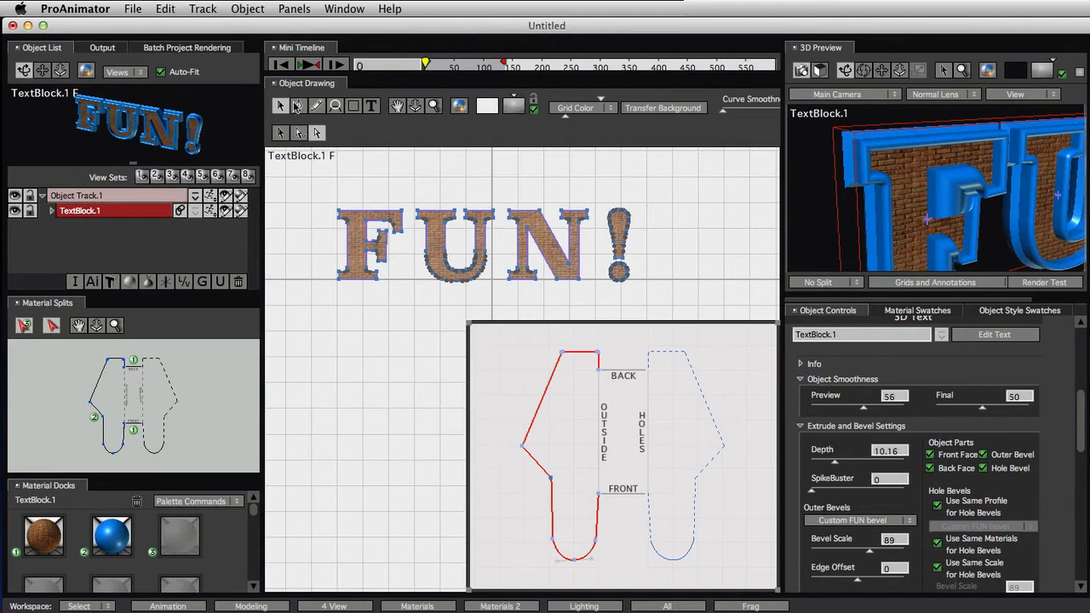
Convert the outside profile point near FRONT into a smooth curve point, lengthen its handles, and inspect the bevel on the letters.
left_click(297, 106)
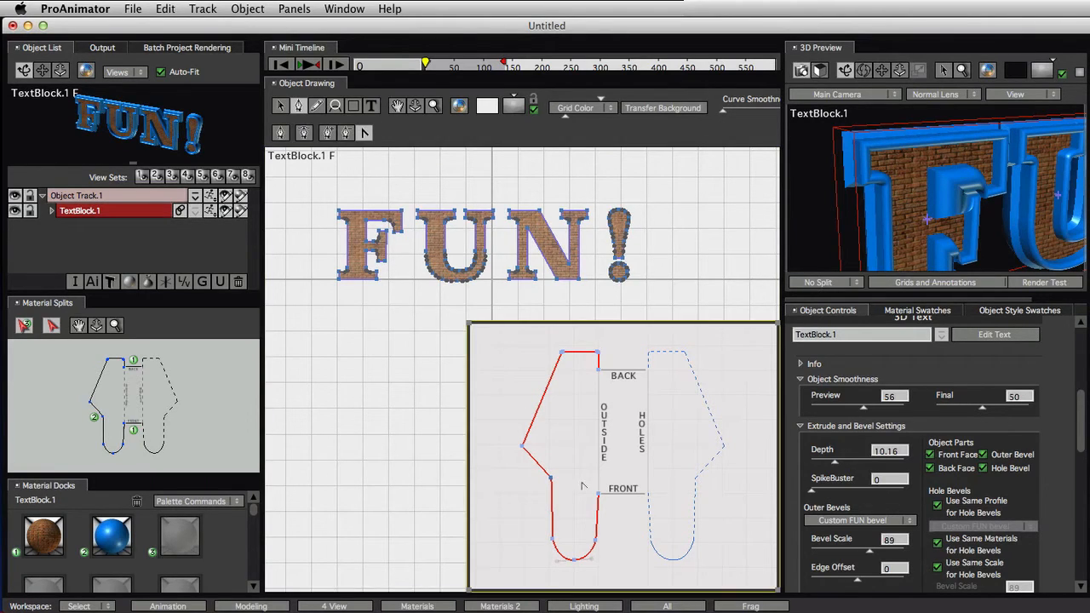
mouse_move(552, 480)
left_mouse_down()
mouse_move(558, 494)
mouse_move(539, 482)
mouse_move(546, 466)
left_mouse_up()
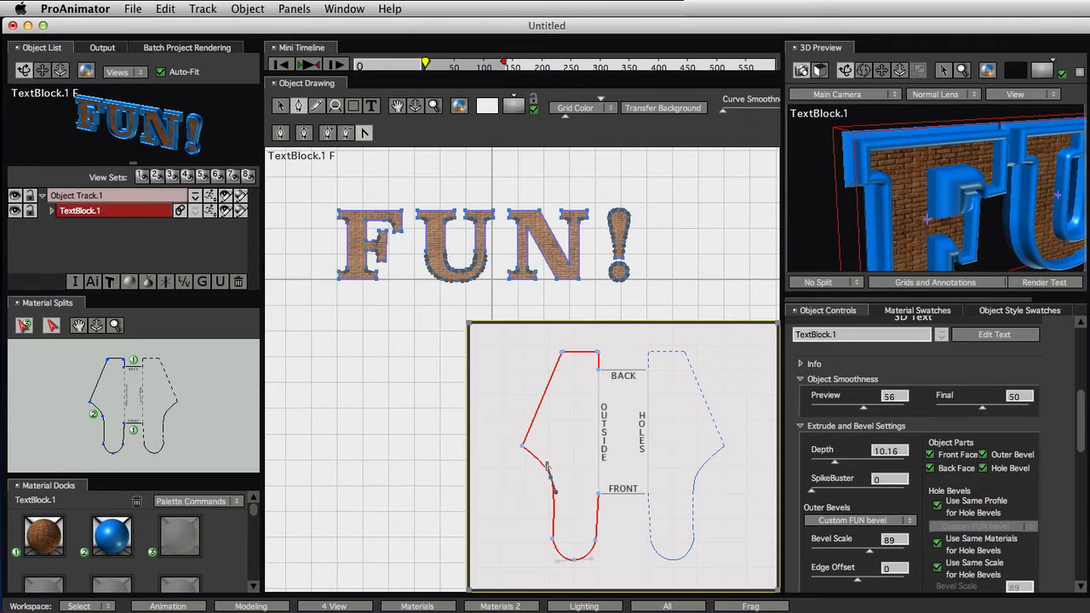
left_click_drag(845, 247, 920, 240)
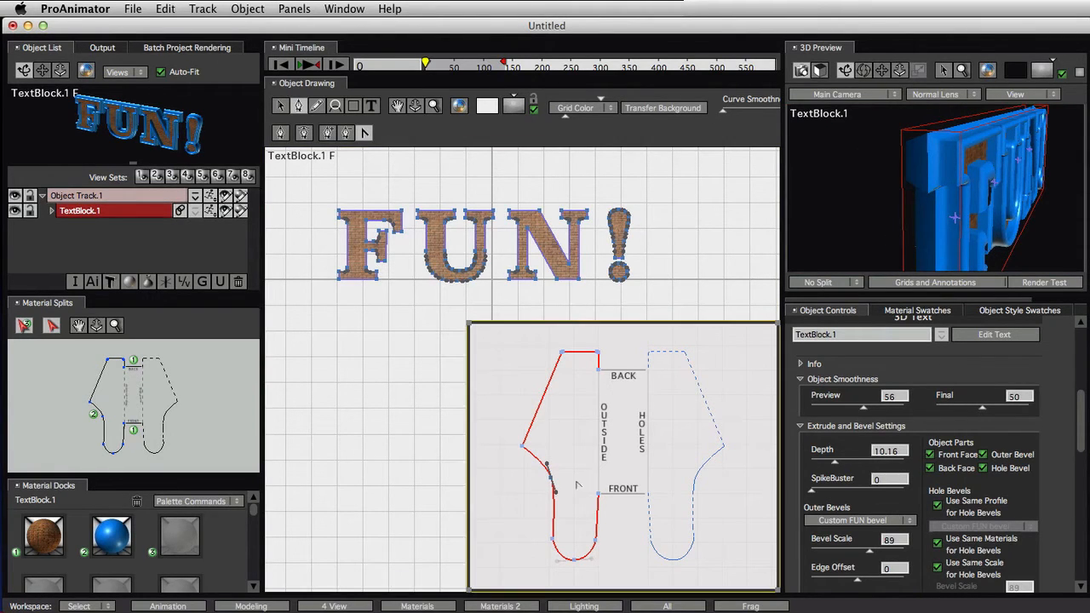
mouse_move(549, 471)
left_mouse_down()
mouse_move(555, 463)
mouse_move(518, 436)
mouse_move(550, 452)
mouse_move(538, 453)
left_mouse_up()
left_click_drag(1012, 207, 924, 226)
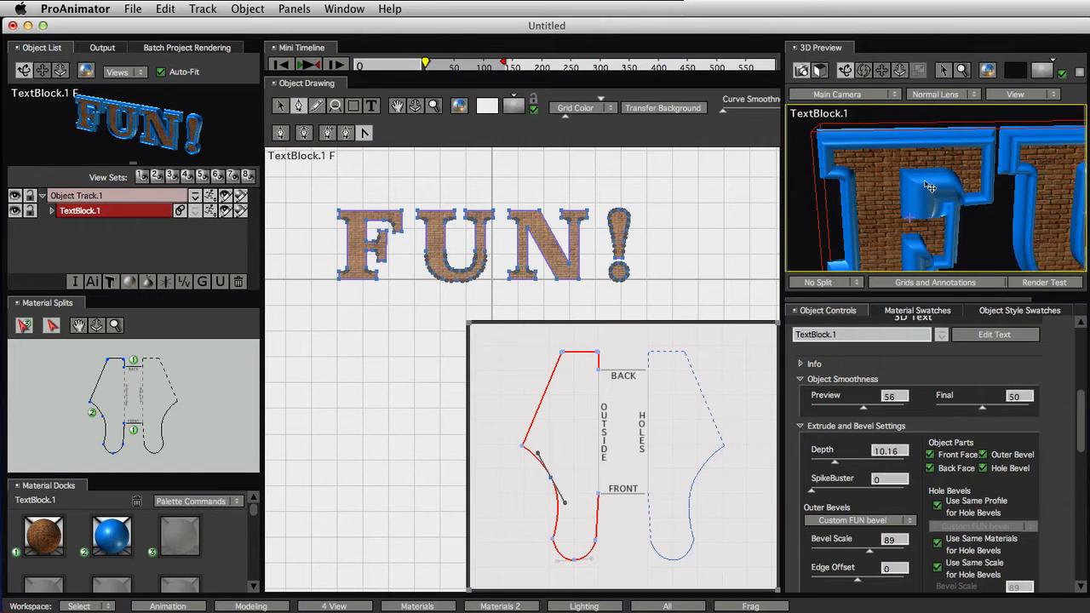
left_click_drag(931, 187, 906, 228)
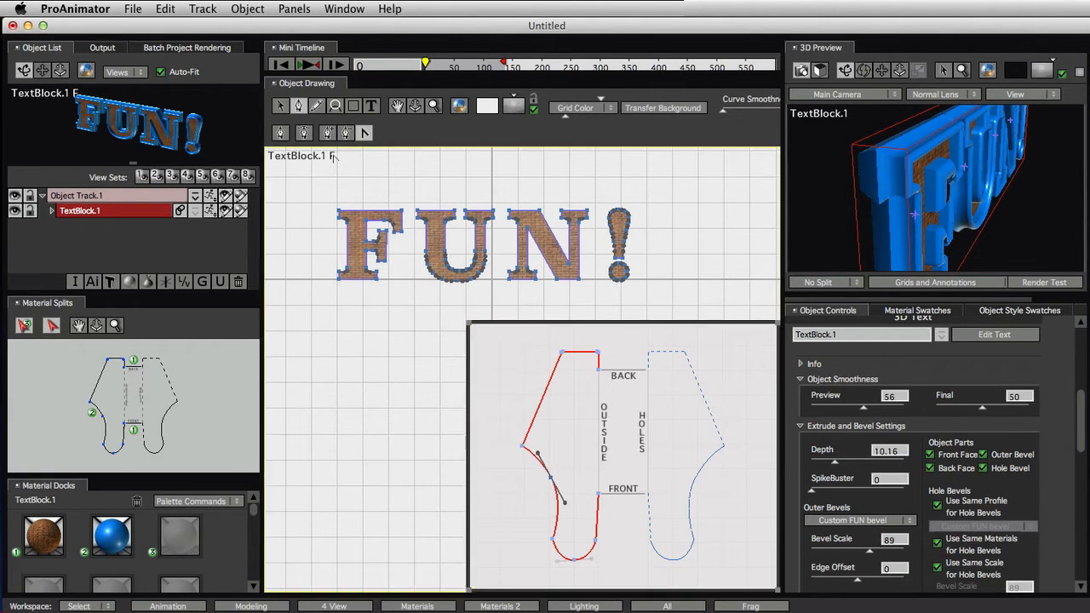
Add a point between the profile's back corner and outermost tip, pull it inward, and convert it into a smooth curve point.
left_click(280, 106)
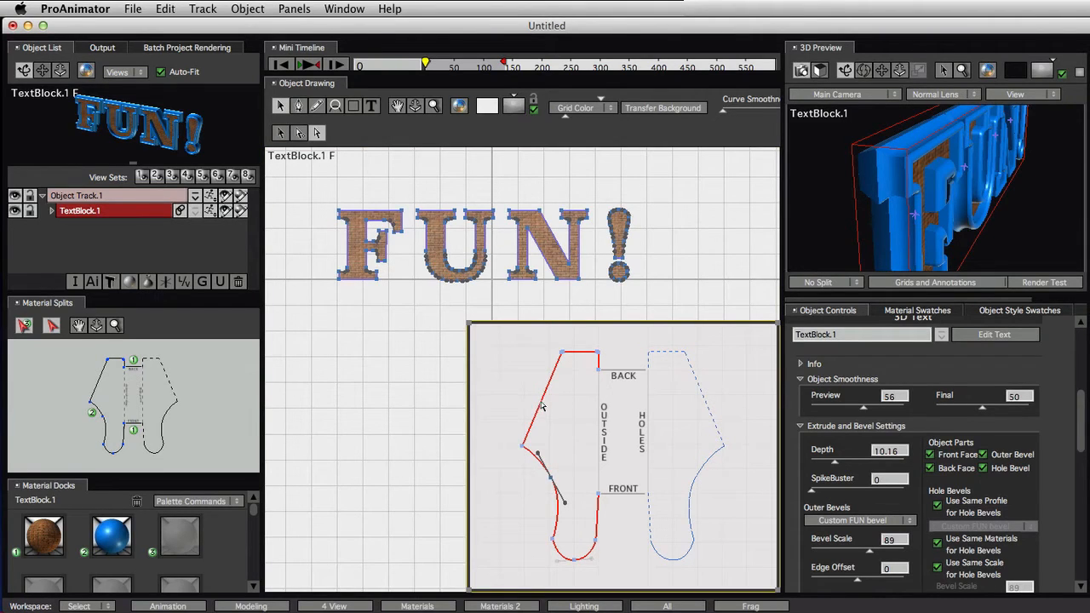
left_click_drag(543, 406, 551, 419)
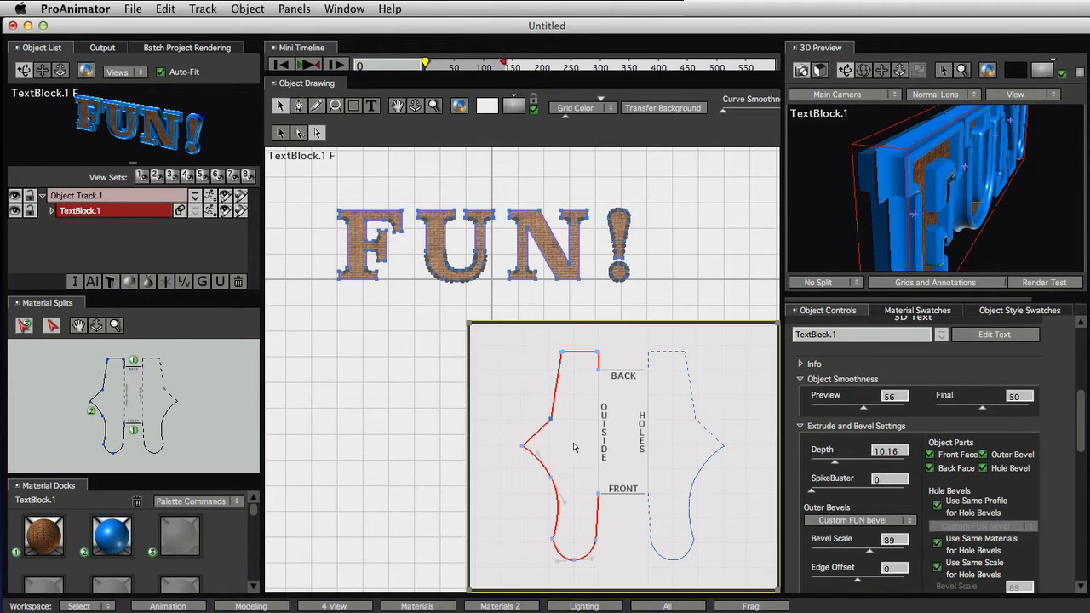
left_click_drag(551, 419, 560, 416)
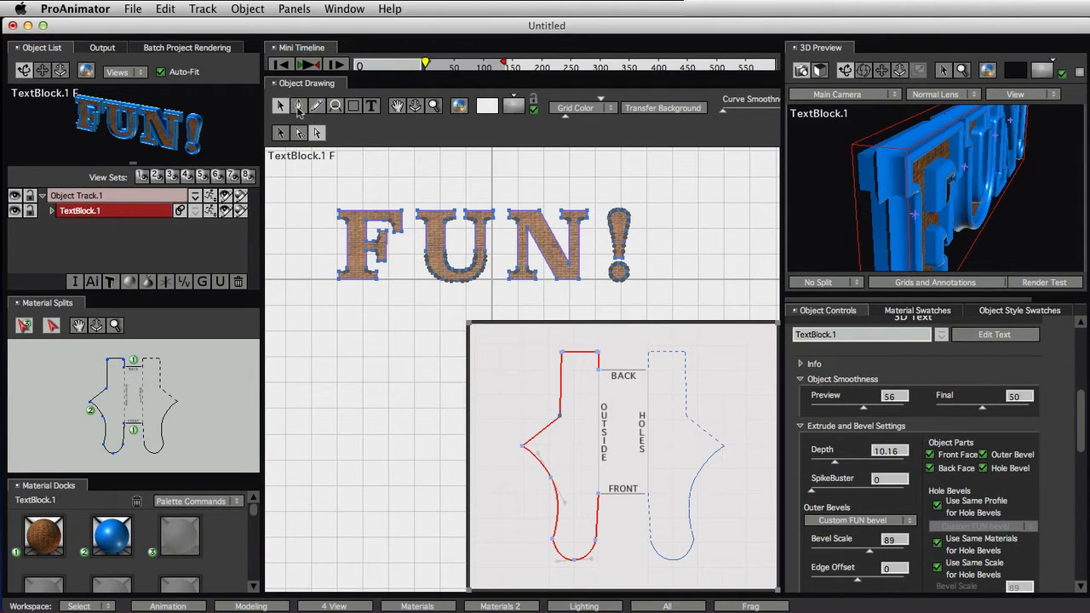
left_click(298, 107)
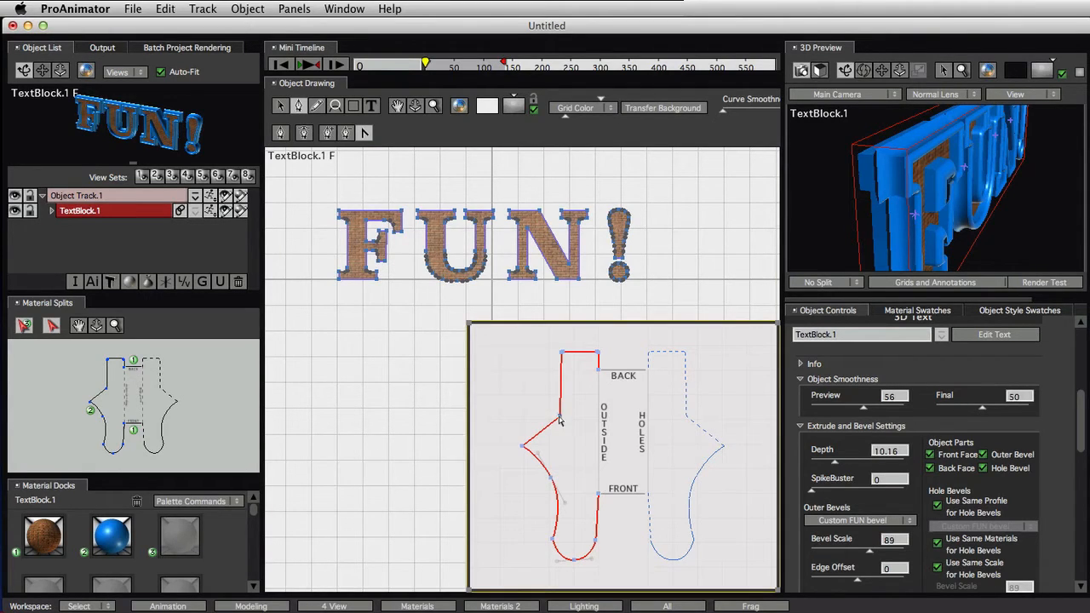
left_click_drag(559, 418, 570, 394)
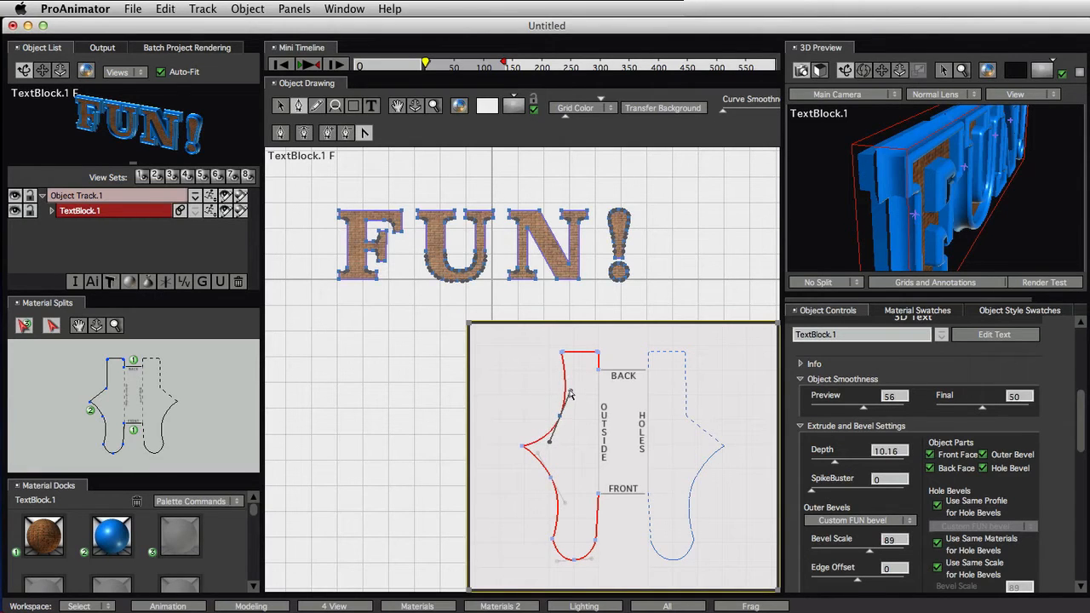
left_click_drag(841, 253, 854, 218)
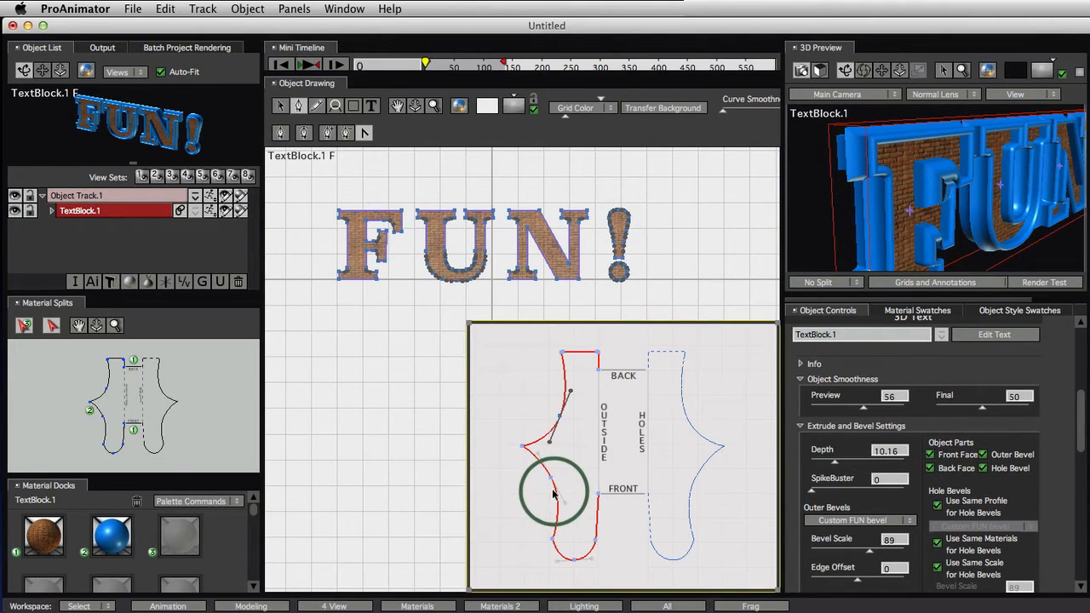
Swing the tip-side handles of the points above and below the outermost tip outward to round the bulge, and inspect the bevel.
left_click_drag(553, 444, 502, 417)
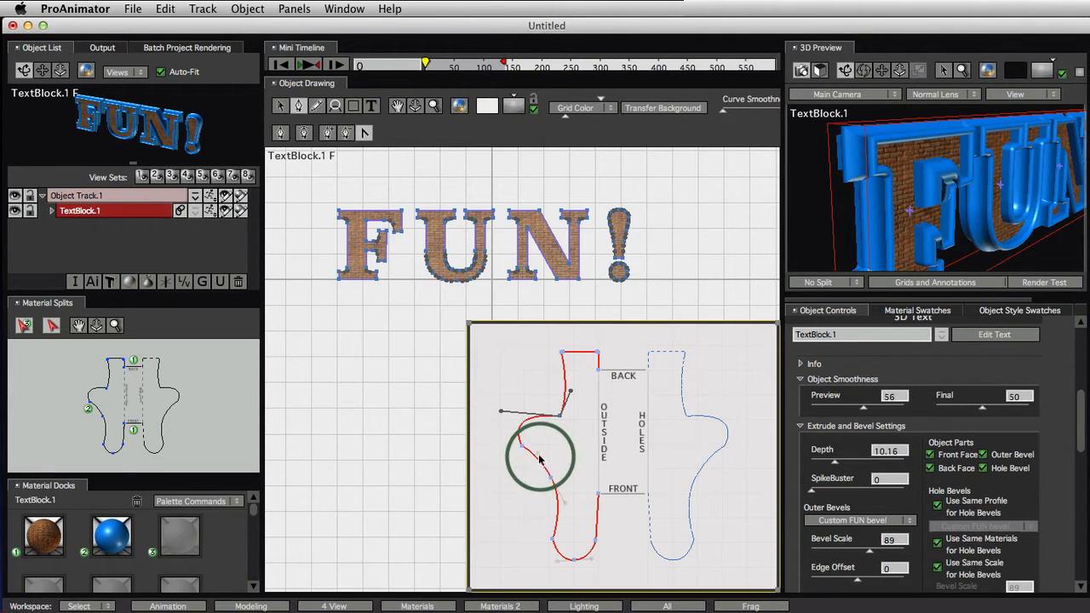
left_click_drag(540, 459, 507, 491)
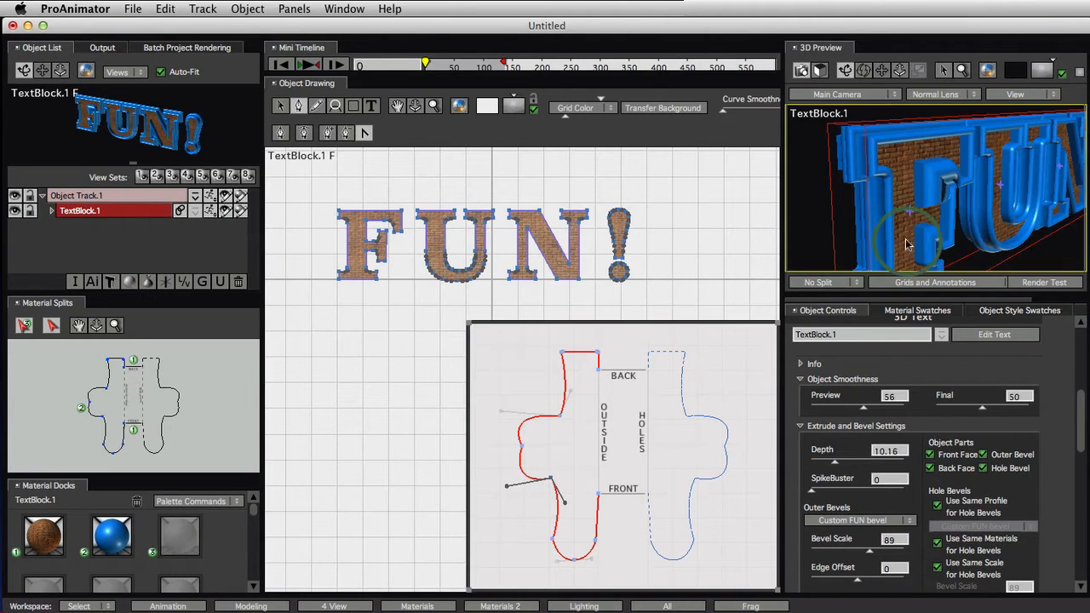
mouse_move(932, 243)
left_mouse_down()
mouse_move(869, 237)
mouse_move(854, 258)
mouse_move(862, 243)
mouse_move(985, 242)
mouse_move(971, 183)
mouse_move(965, 235)
mouse_move(894, 192)
mouse_move(897, 166)
left_mouse_up()
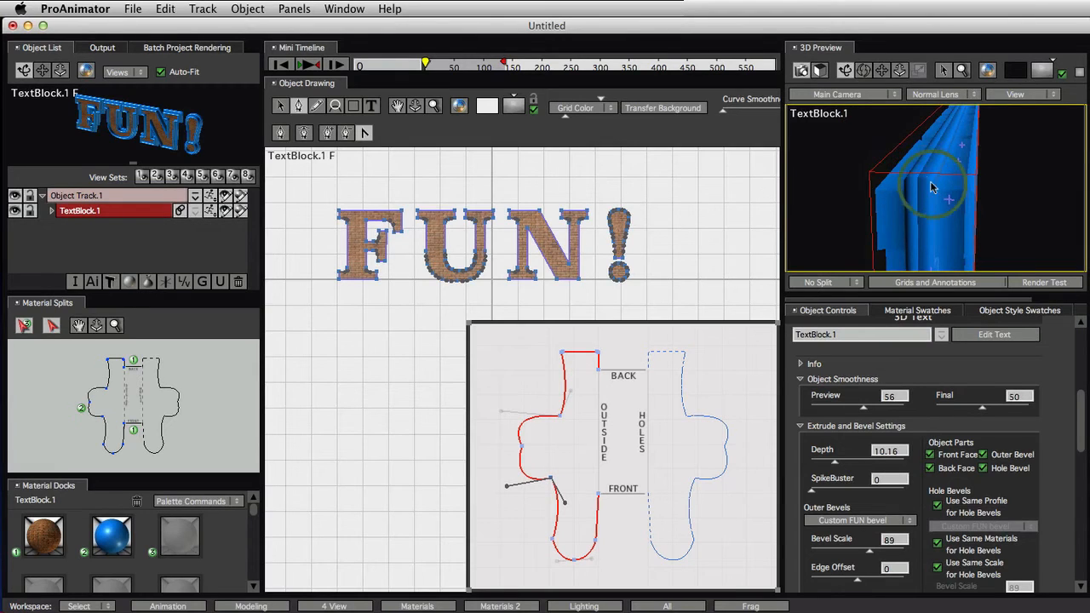
left_click(625, 397)
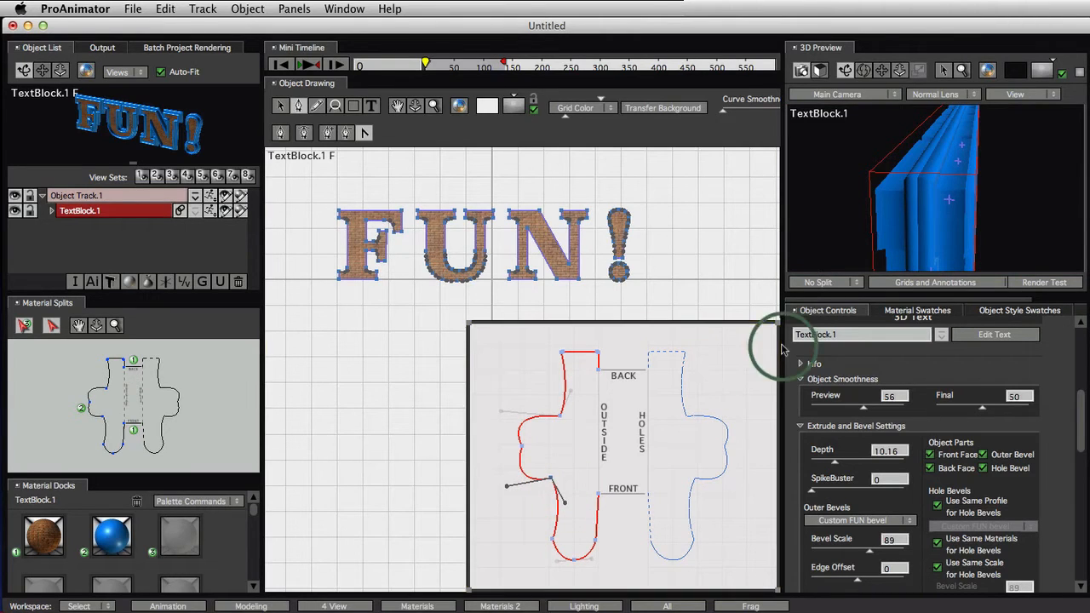
left_click_drag(941, 243, 879, 194)
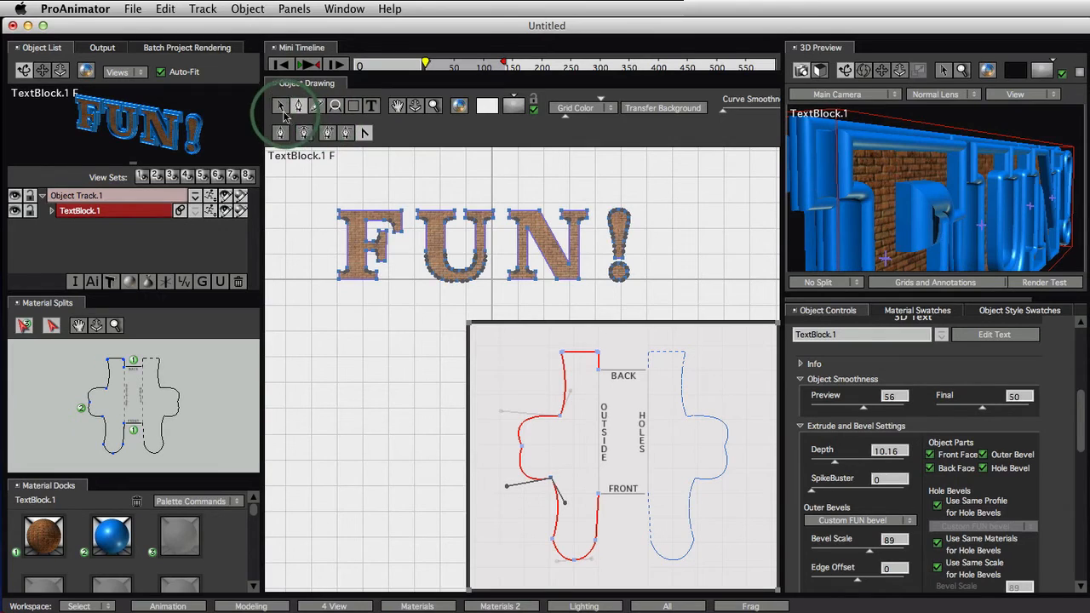
Move the point near FRONT and the outermost tip inward, and bend both tip handles outward to split the bulge into two lobes.
left_click_drag(563, 503, 518, 498)
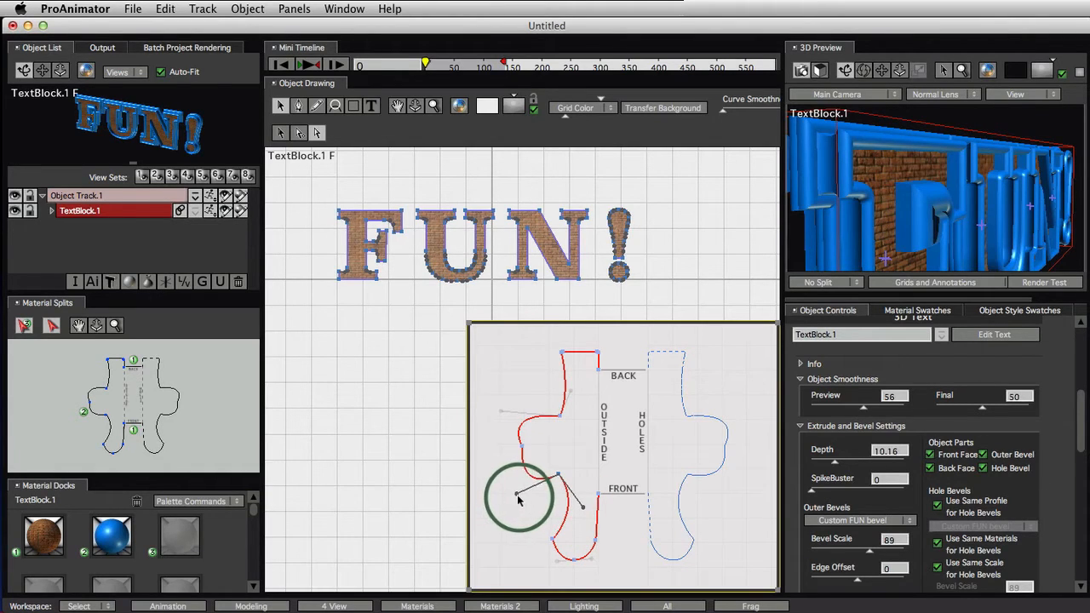
left_click_drag(522, 453, 530, 453)
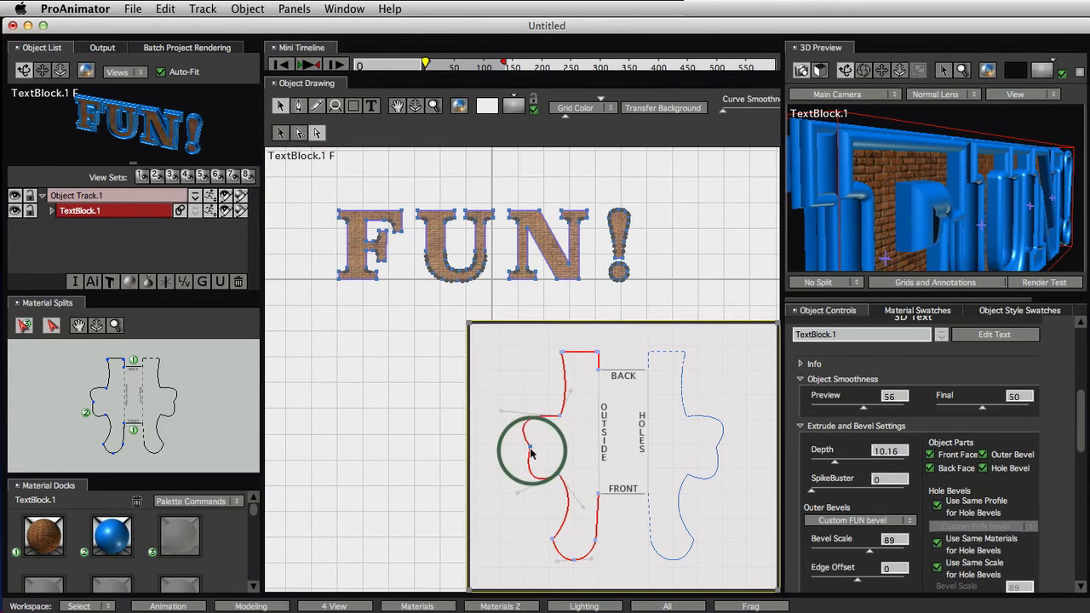
left_click(299, 107)
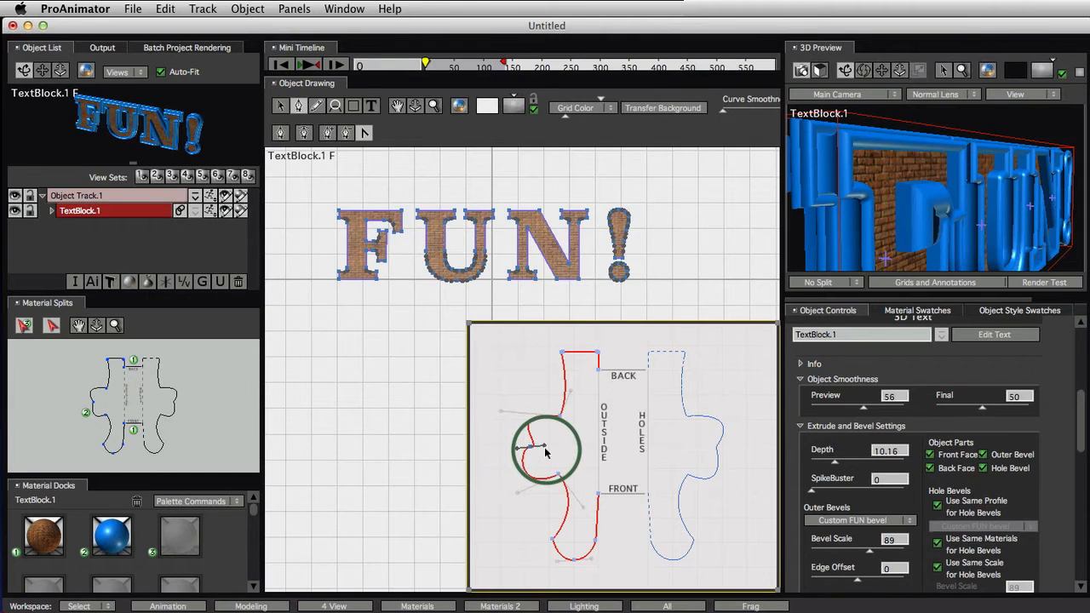
left_click_drag(547, 446, 555, 450)
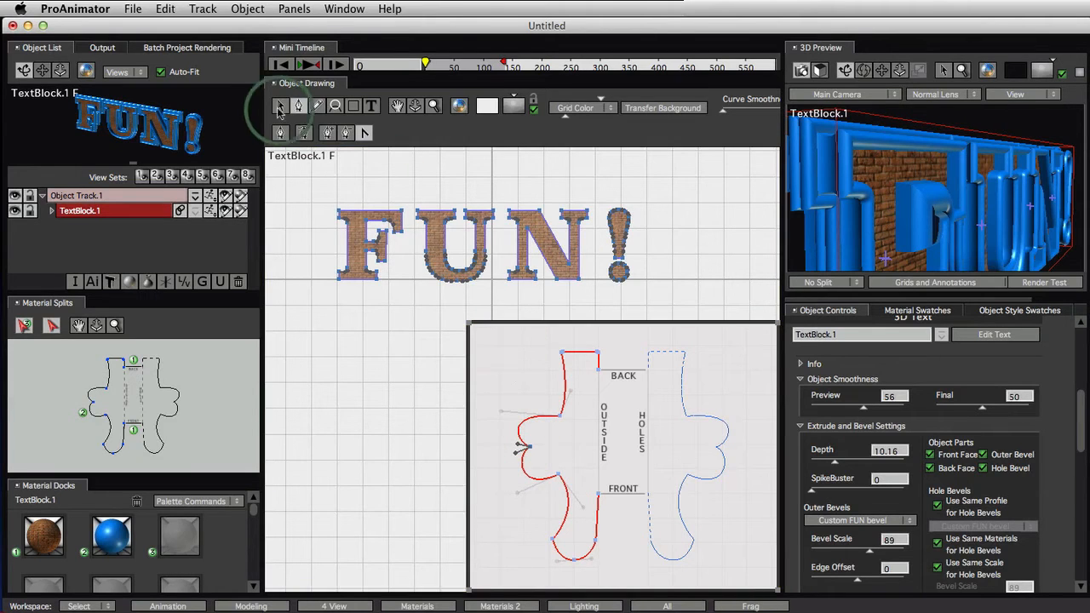
Adjust both curve handles of the inner point between the lobes and BACK, and inspect the F and U from the front.
left_click(281, 106)
left_click(517, 414)
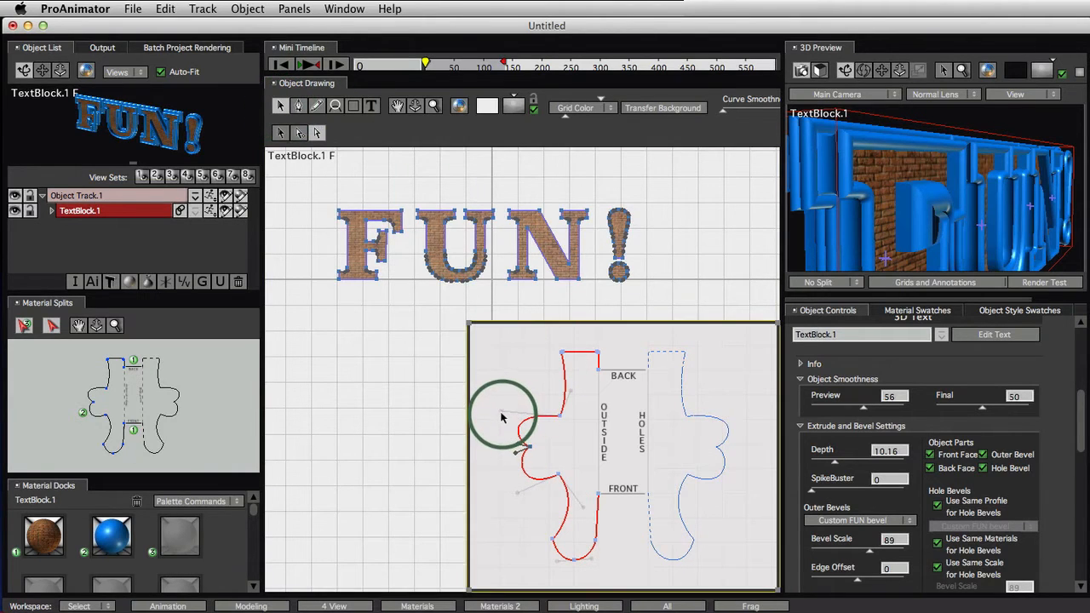
left_click_drag(502, 417, 506, 407)
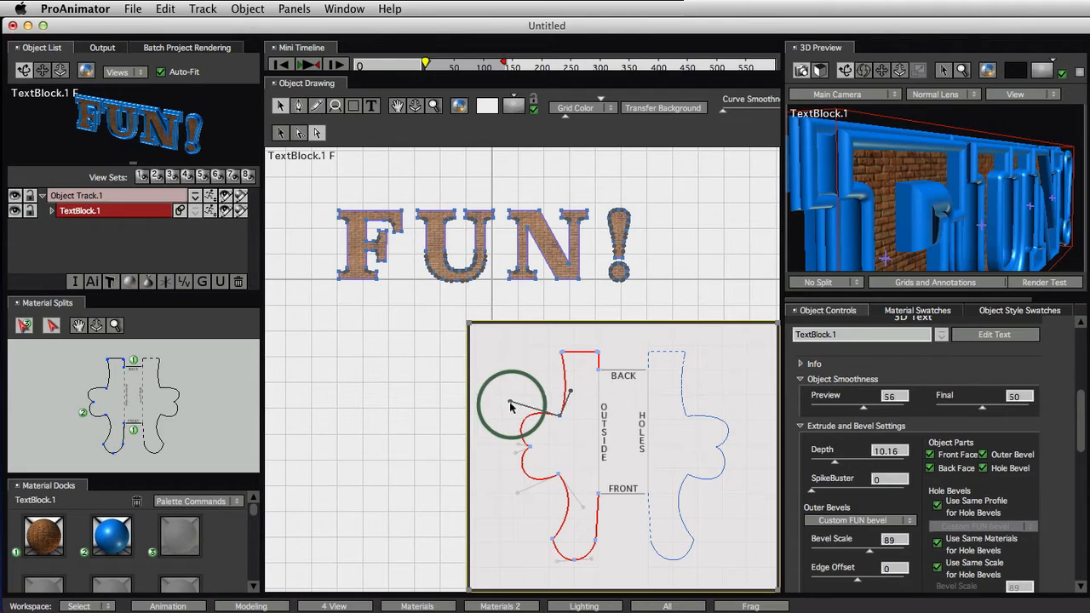
mouse_move(570, 391)
left_mouse_down()
mouse_move(587, 390)
mouse_move(578, 388)
left_mouse_up()
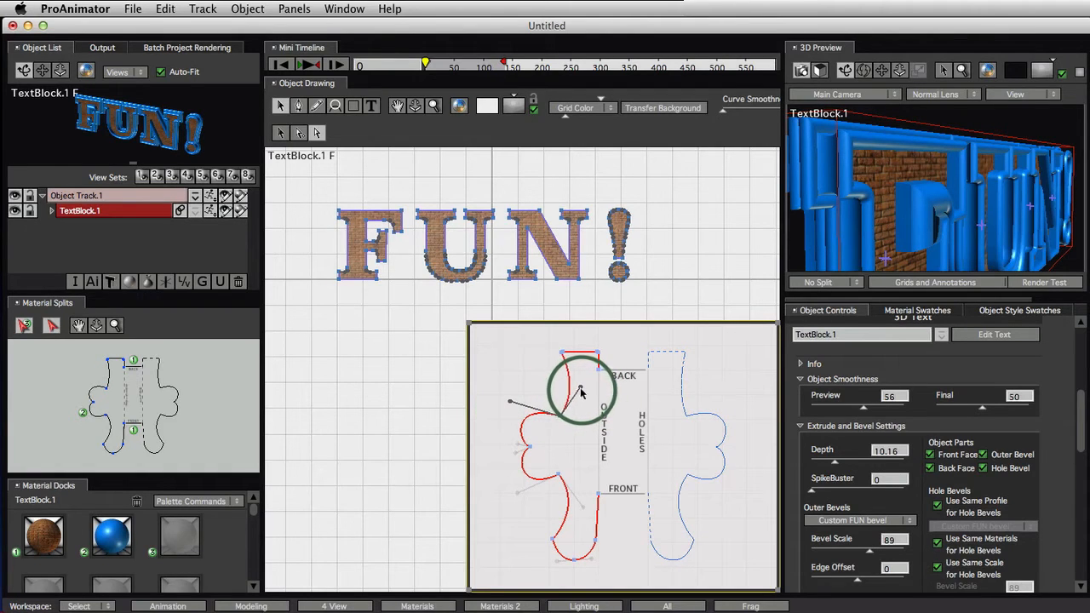
left_click(835, 255)
left_click_drag(850, 262, 961, 219)
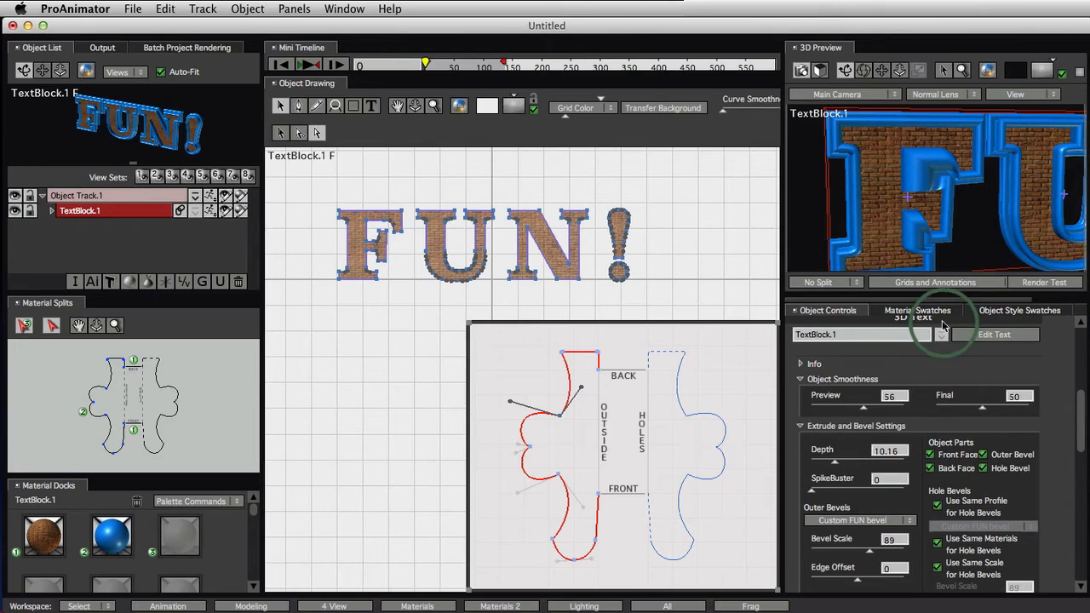
Try a different edge offset on the outer bevels while viewing the letter outlines up close, and reset it to 0.
left_click(541, 288)
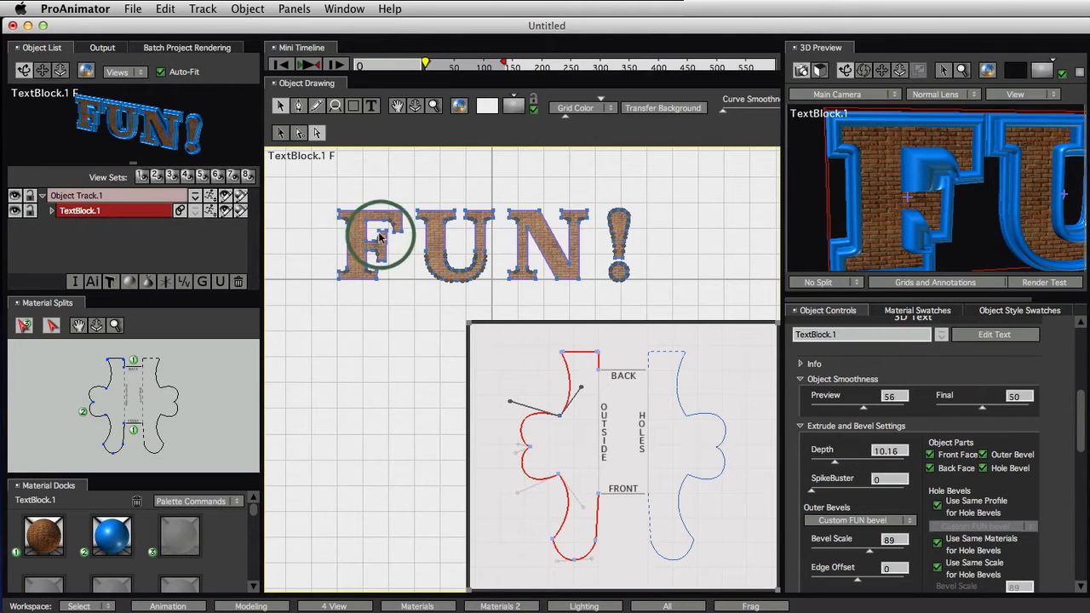
mouse_move(393, 317)
right_mouse_down()
mouse_move(397, 241)
mouse_move(414, 309)
mouse_move(409, 275)
right_mouse_up()
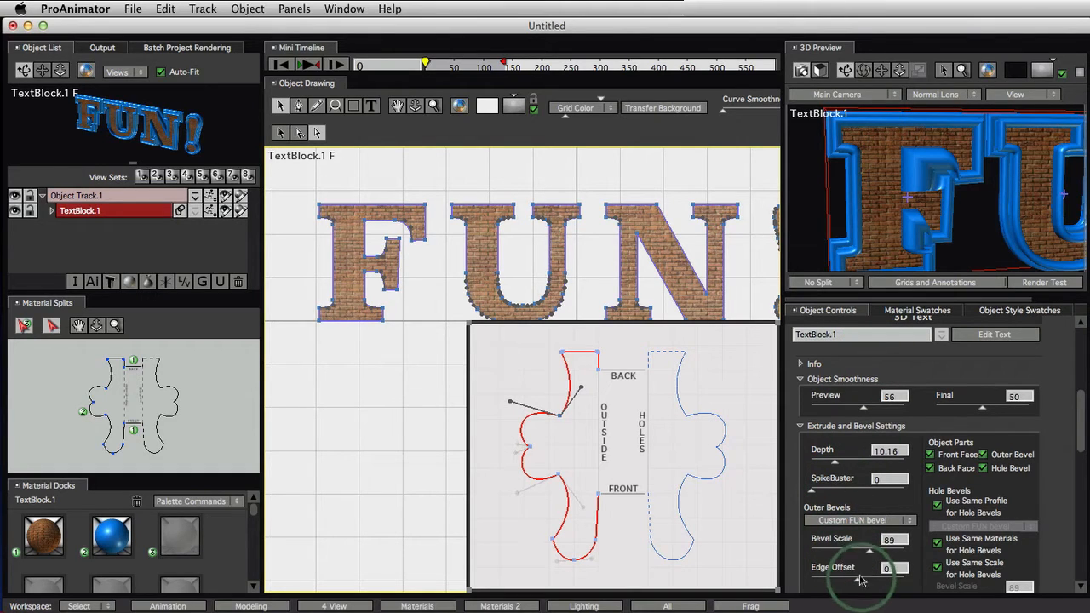
mouse_move(858, 582)
left_mouse_down()
mouse_move(850, 593)
mouse_move(860, 596)
left_mouse_up()
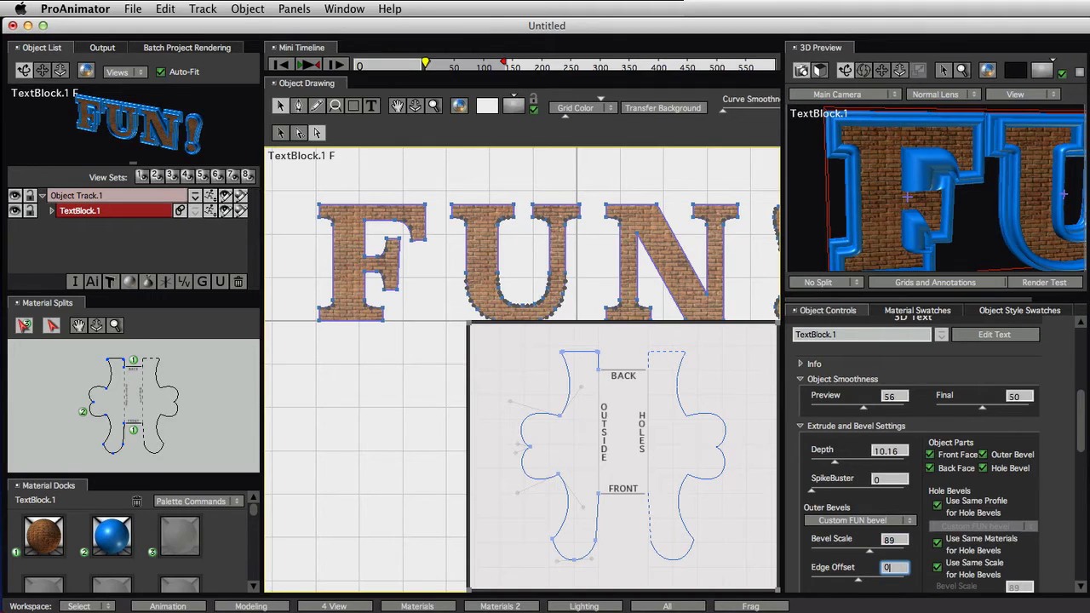
key("Return")
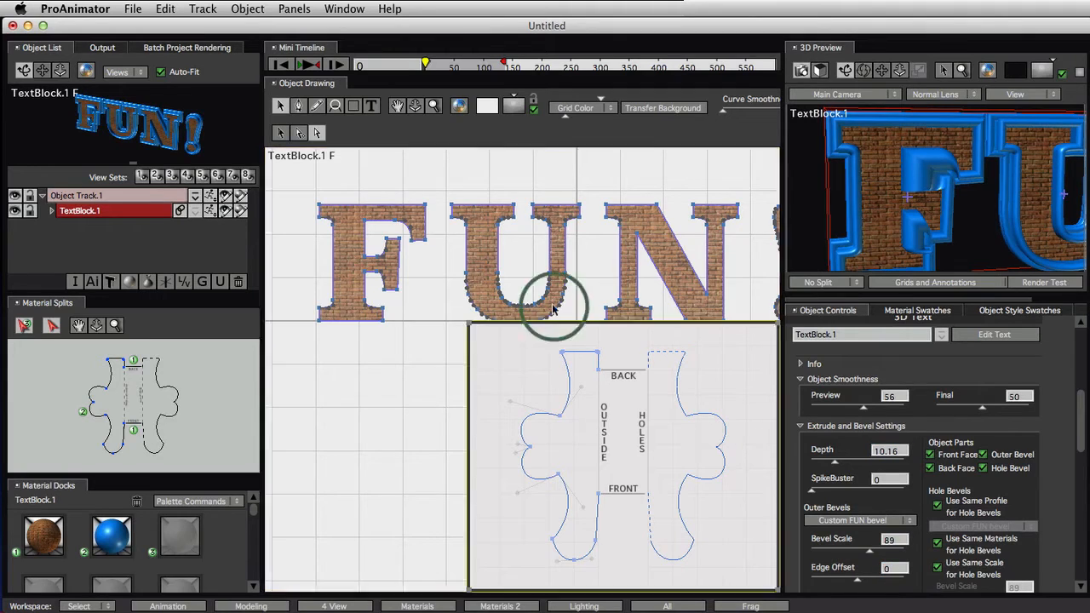
Change the FUN! text's Superclarendon font style to Plain and inspect the bevels inside the F.
left_click(282, 134)
left_click(361, 231)
double_click(361, 231)
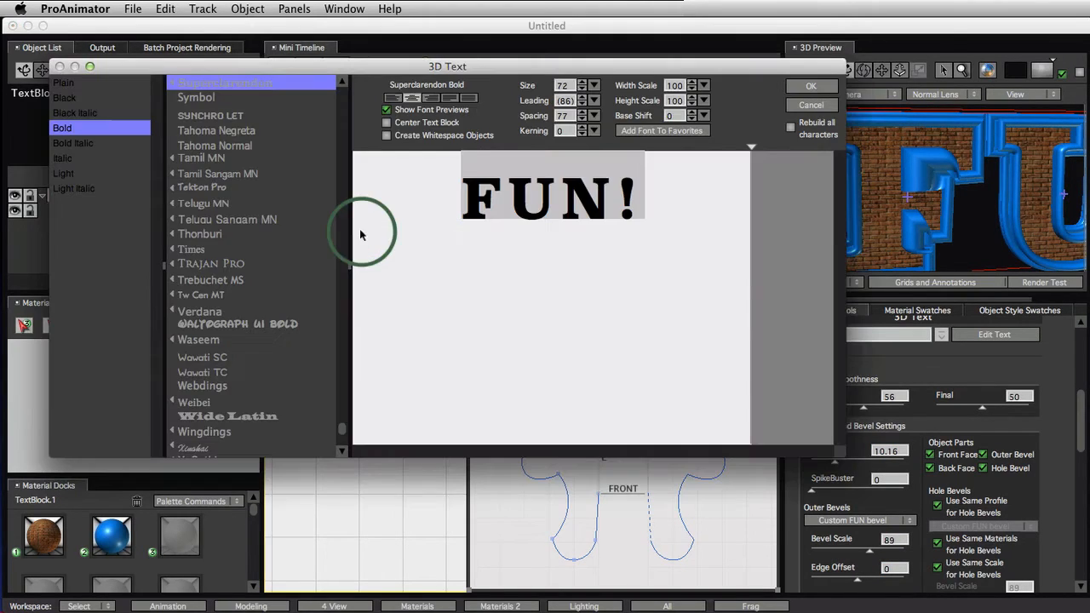
left_click(506, 174)
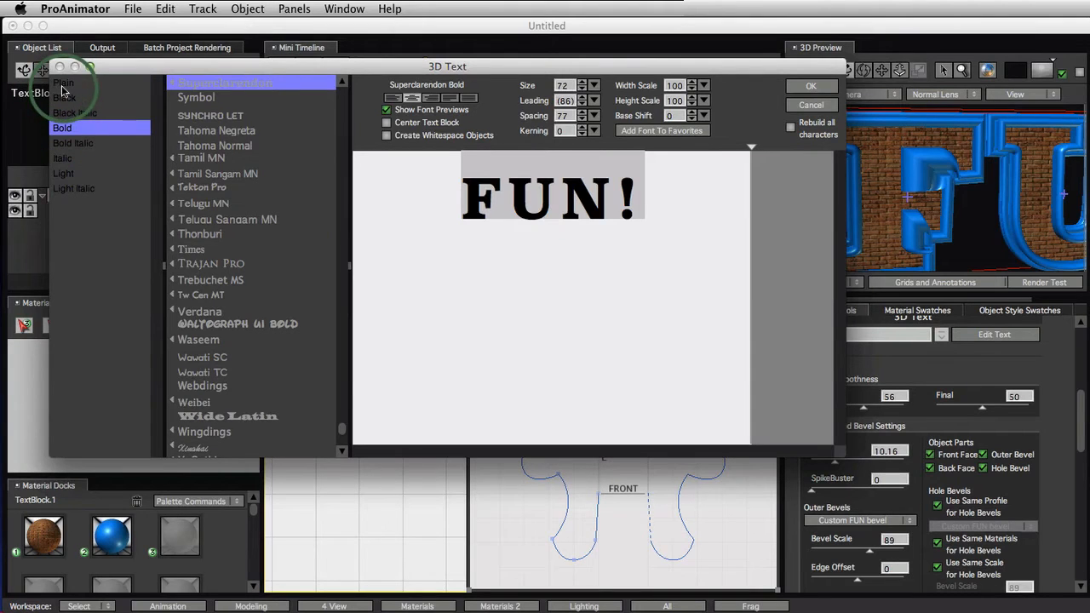
left_click(63, 84)
left_click(811, 88)
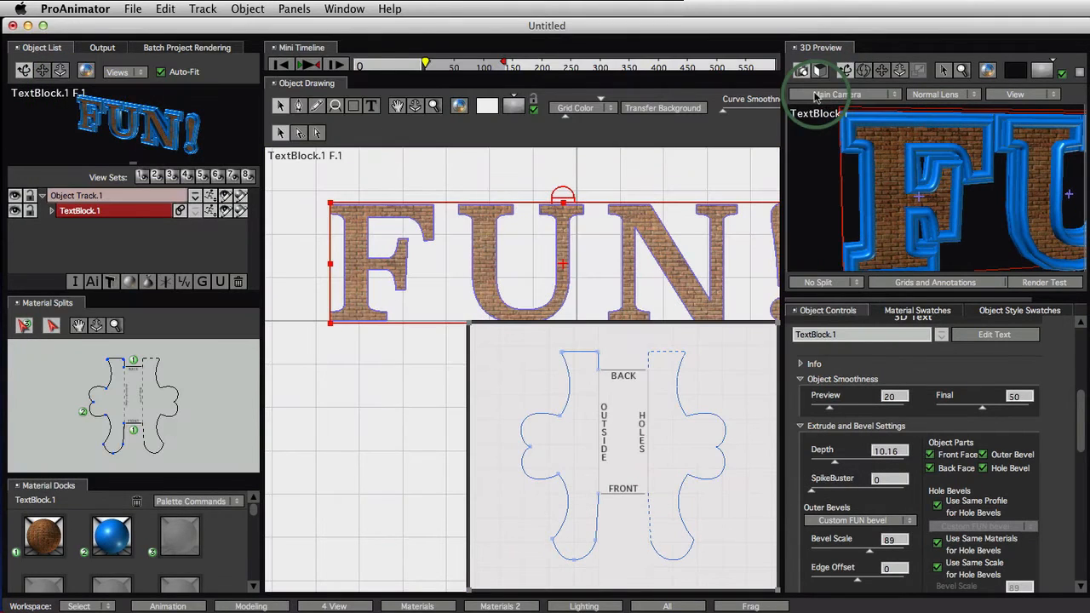
left_click(926, 159)
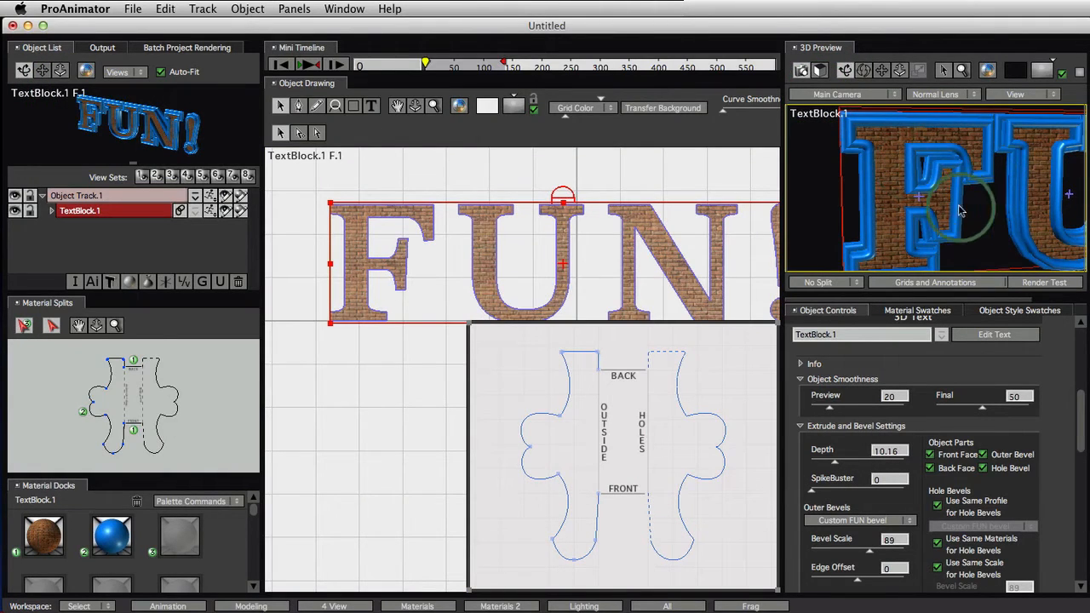
Set the outer bevels' scale to 101 and the edge offset to 0.66.
left_click_drag(959, 209, 883, 188)
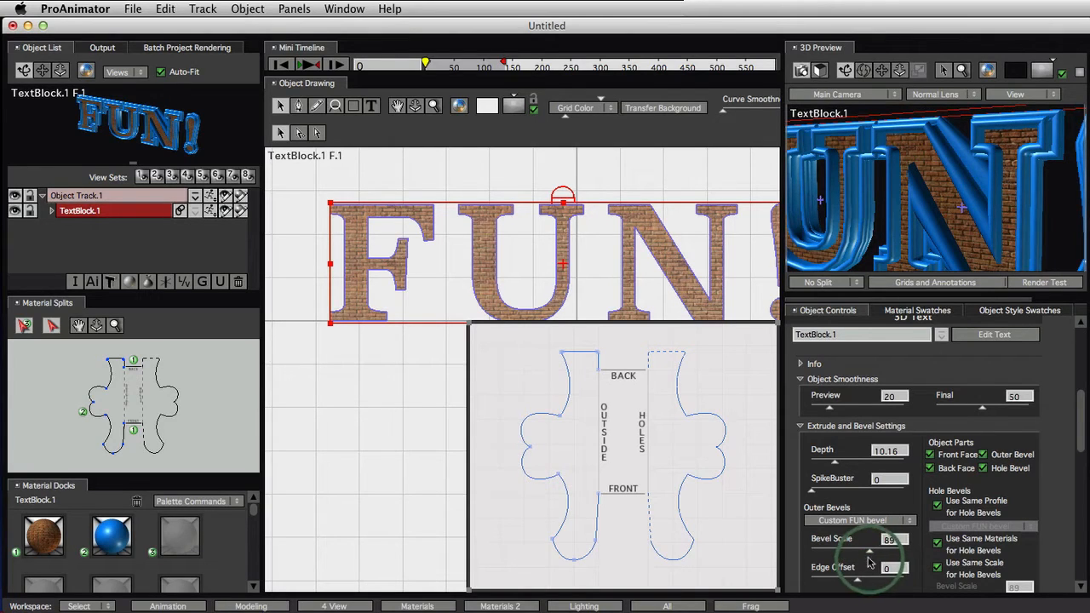
left_click_drag(872, 558, 864, 587)
left_click_drag(910, 229, 861, 595)
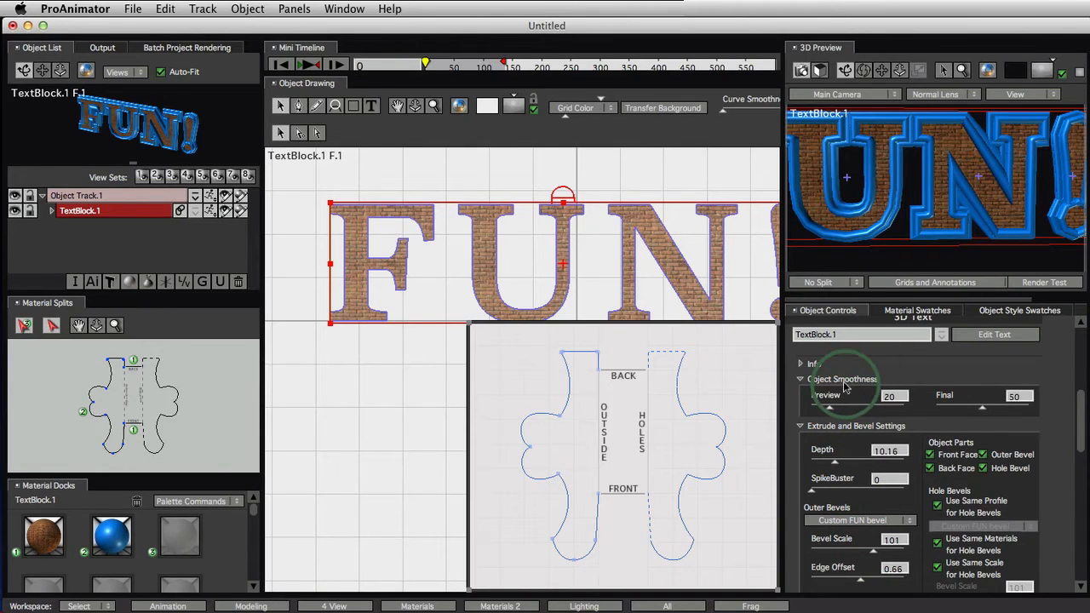
Raise the preview object smoothness to 70 and inspect the bevels across the letters up close.
left_click_drag(830, 415, 877, 415)
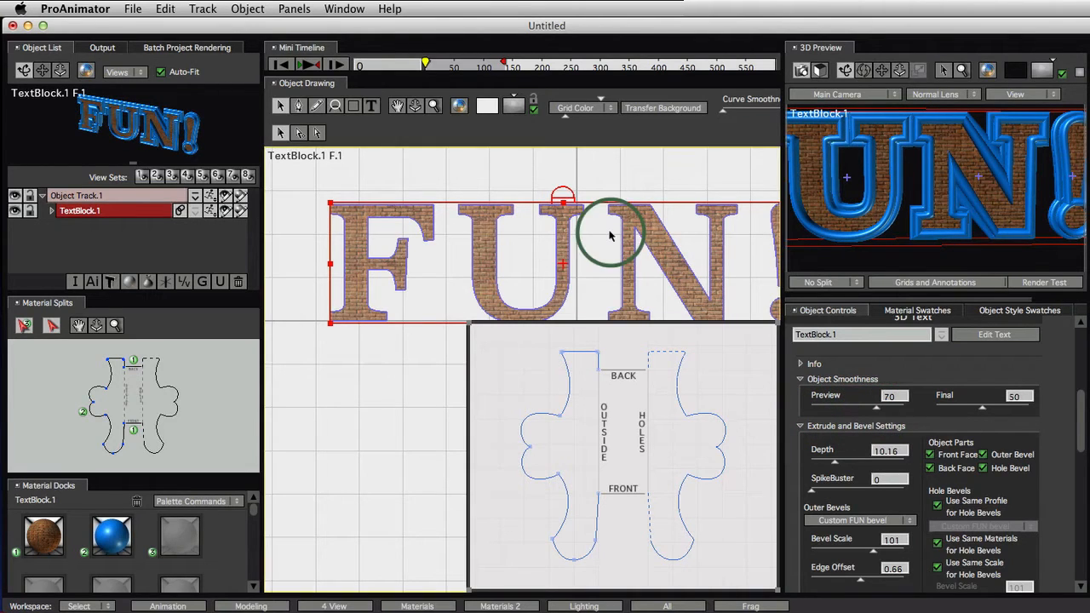
left_click(1028, 199)
left_click_drag(956, 216, 1029, 206)
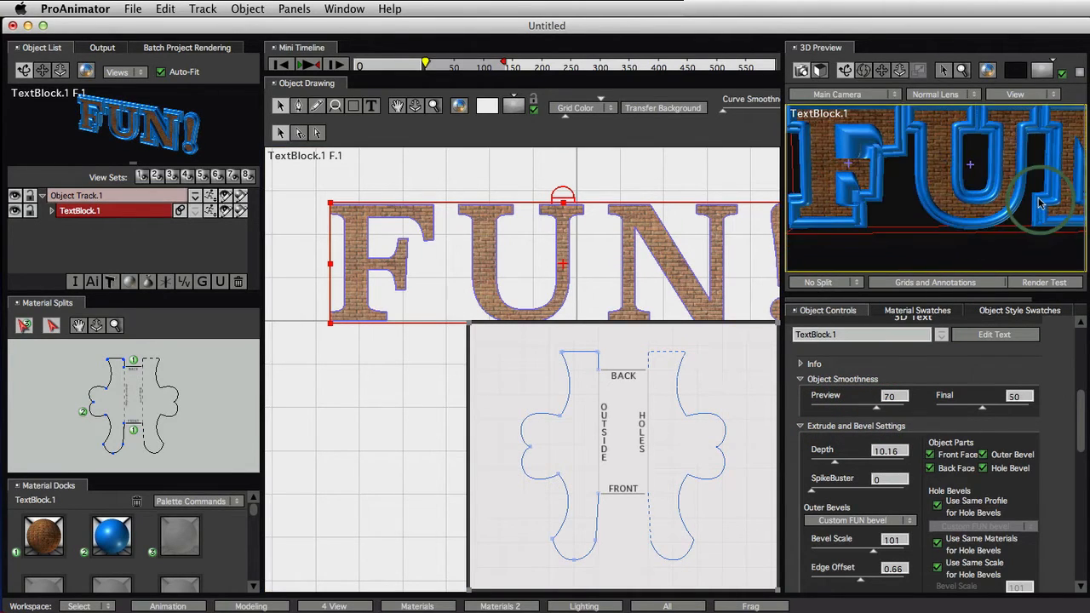
left_click_drag(900, 199, 966, 220)
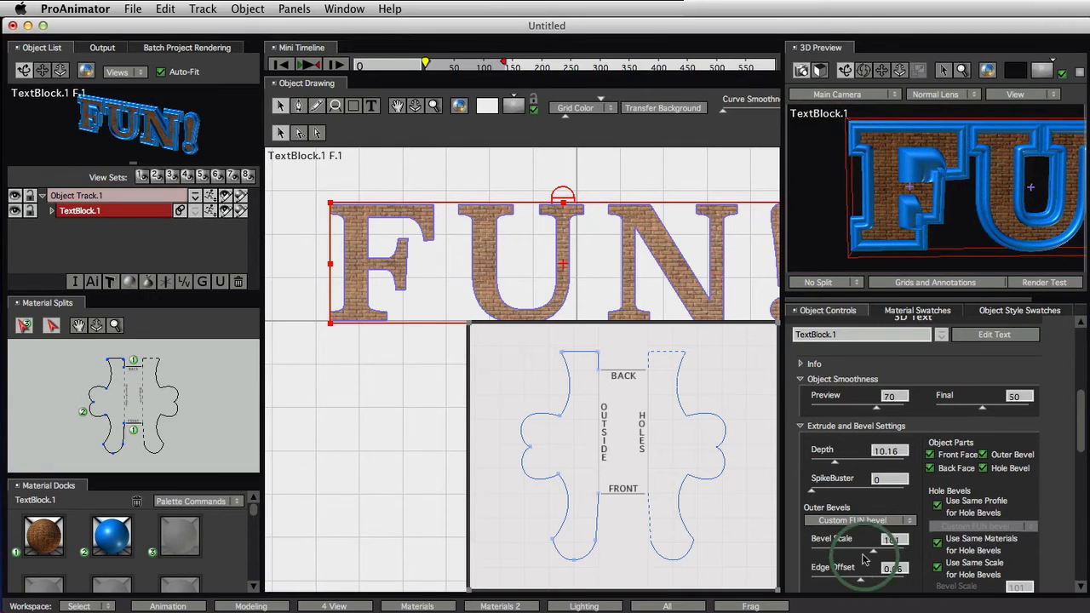
Set the outer bevels' edge offset to -0.33 and inspect the F's bevels from the front and at an angle.
left_click_drag(862, 586, 854, 586)
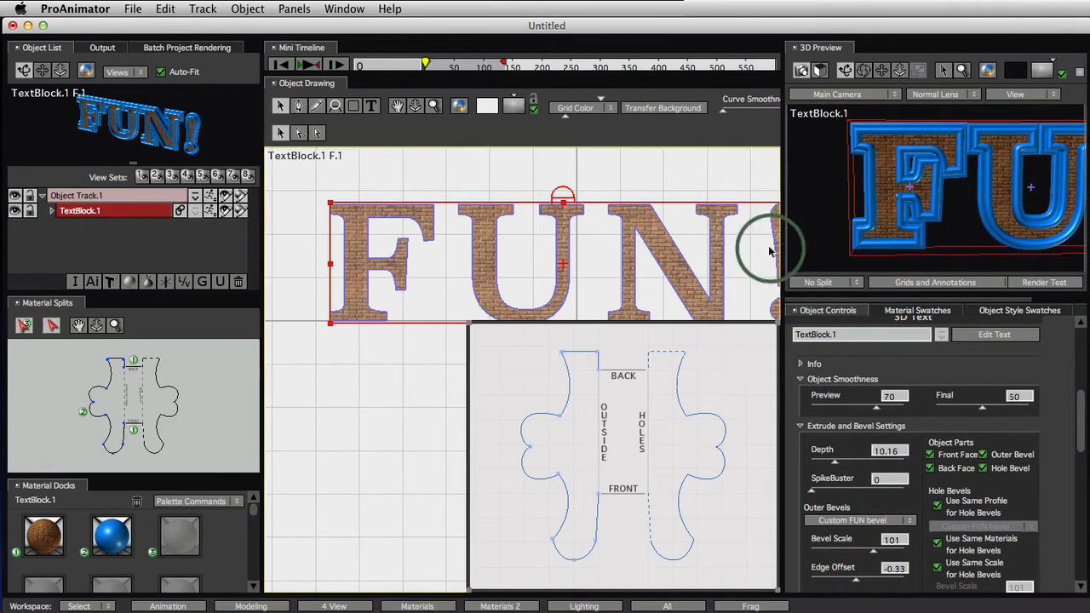
left_click(591, 347)
left_click_drag(591, 347, 570, 394)
left_click(937, 218)
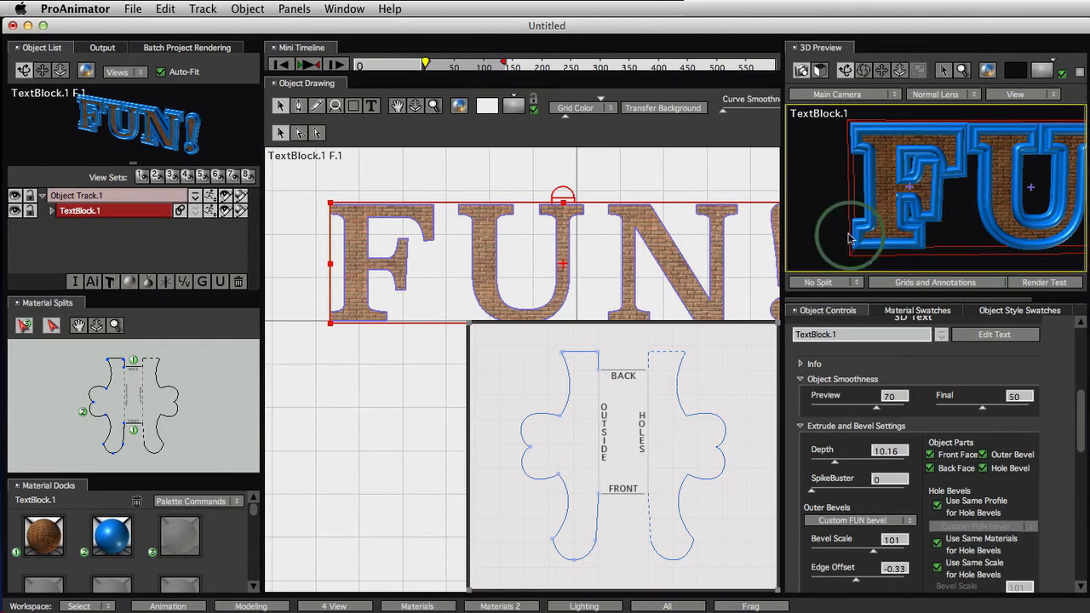
left_click_drag(886, 211, 882, 259)
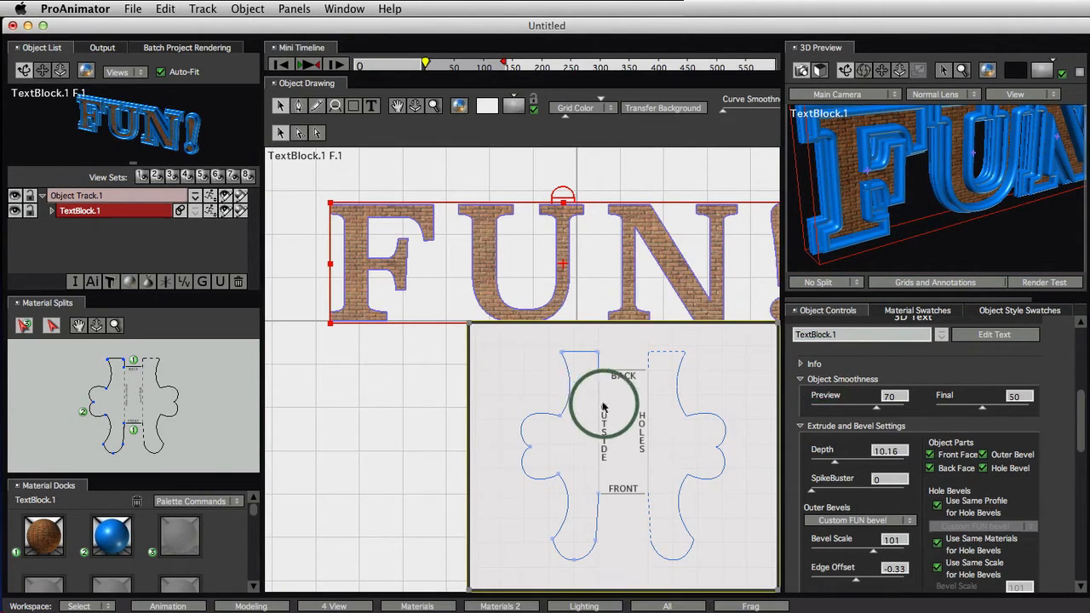
Draw a small separate circle on the outside of the bevel profile, beside the two lobes, and view its effect on the letters.
left_click_drag(661, 455, 656, 387)
left_click(335, 109)
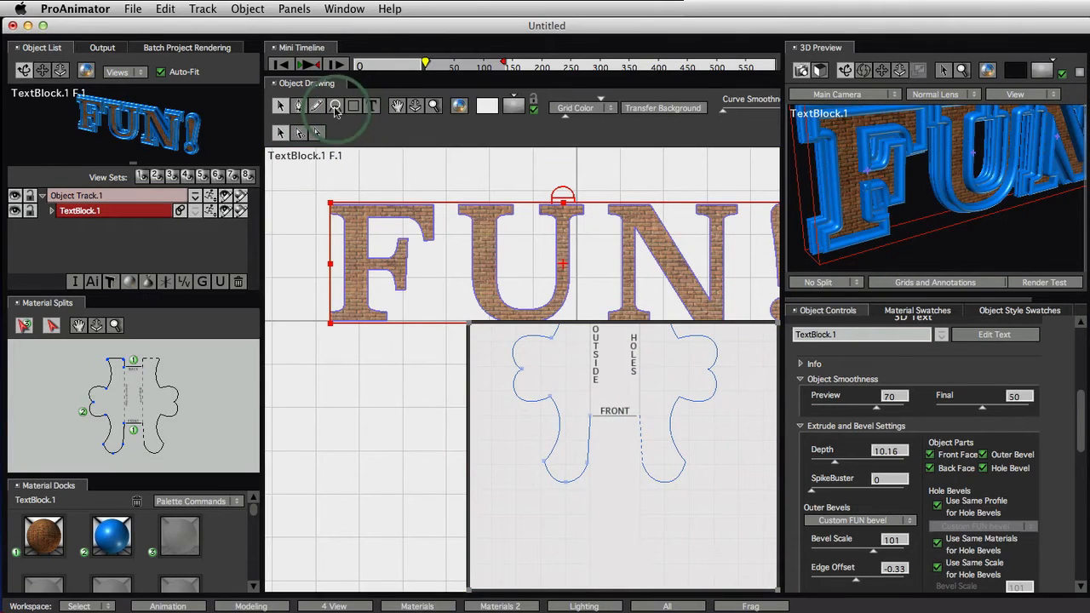
left_click(356, 109)
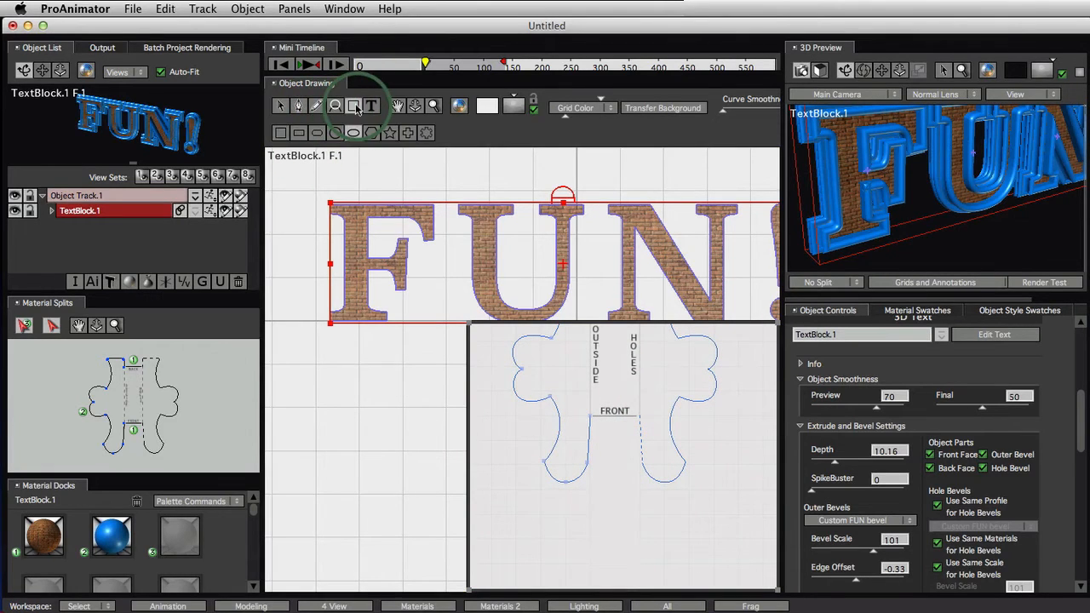
mouse_move(584, 449)
left_mouse_down()
mouse_move(560, 414)
mouse_move(628, 466)
left_mouse_up()
left_click_drag(517, 409, 565, 454)
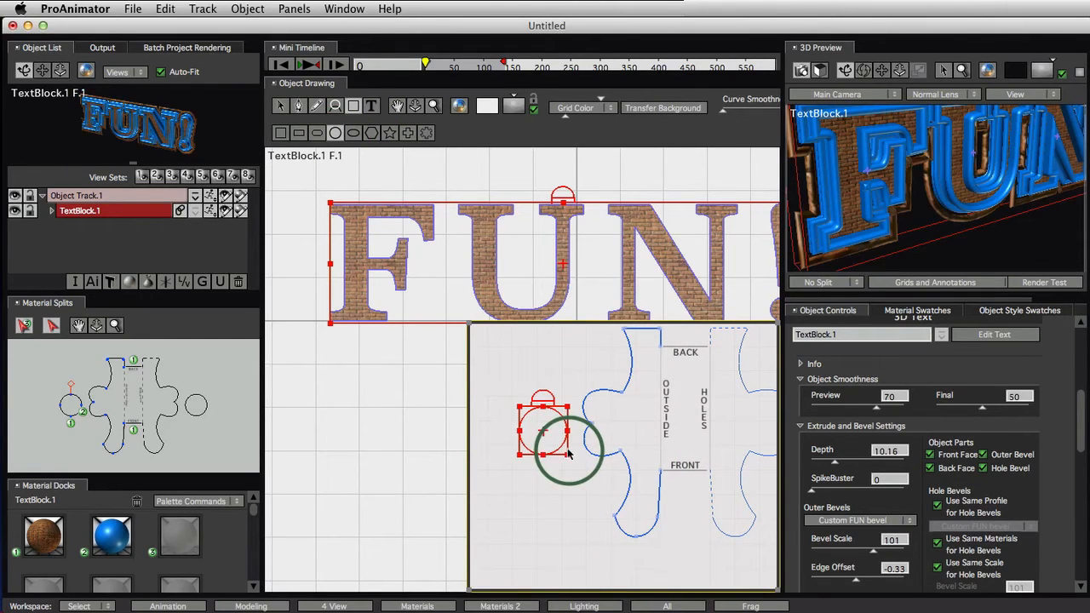
left_click(860, 217)
left_click_drag(860, 217, 896, 262)
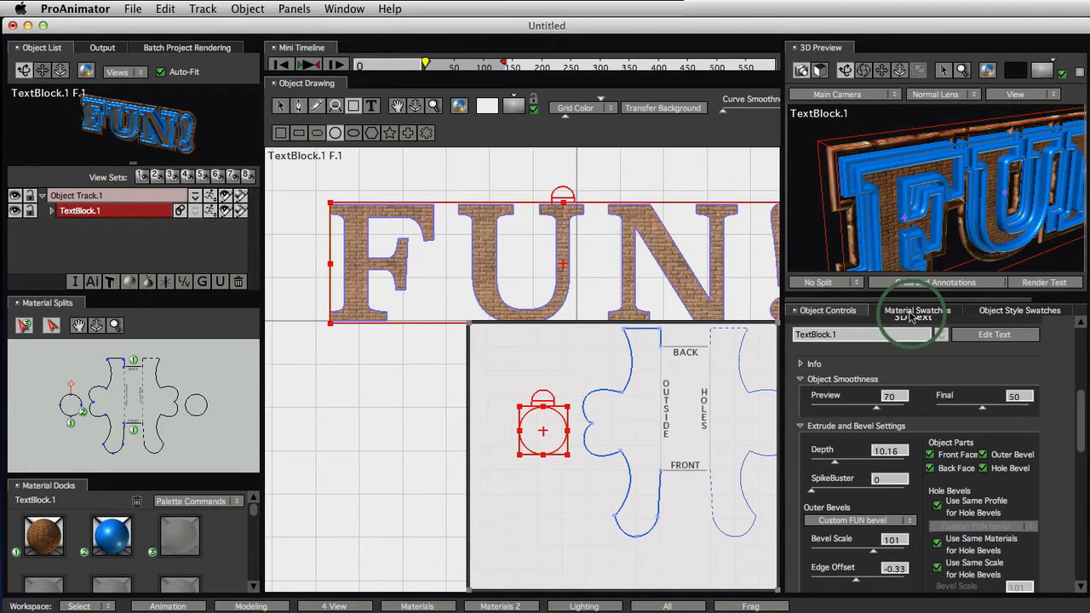
Apply the glossy yellow material swatch to the circle's section of the bevel and view the text from the front.
left_click(912, 313)
left_click_drag(809, 358, 72, 436)
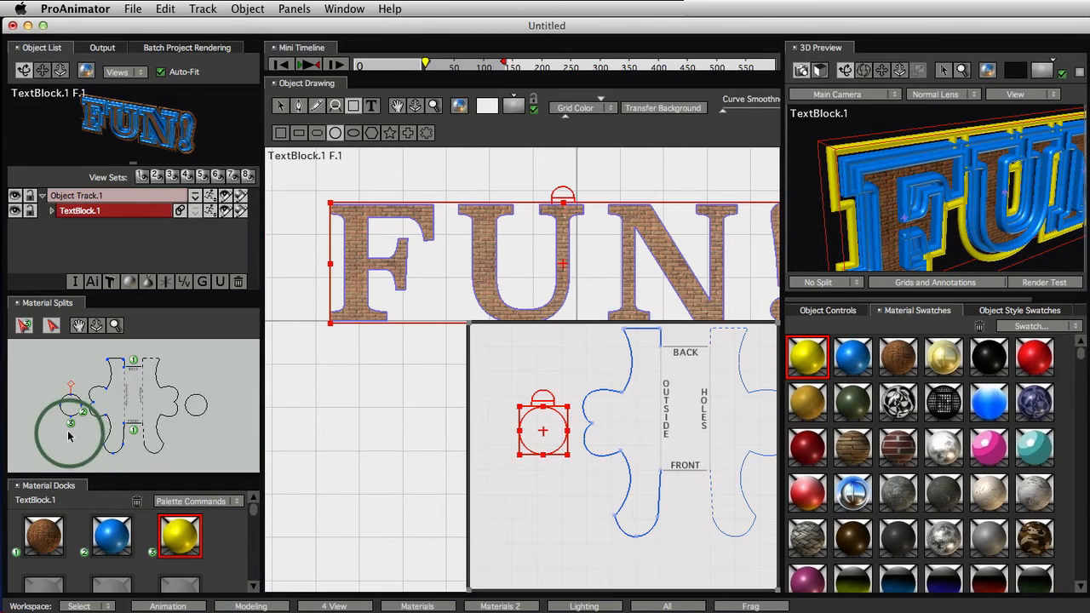
left_click(828, 139)
mouse_move(969, 225)
left_mouse_down()
mouse_move(1022, 224)
mouse_move(916, 214)
left_mouse_up()
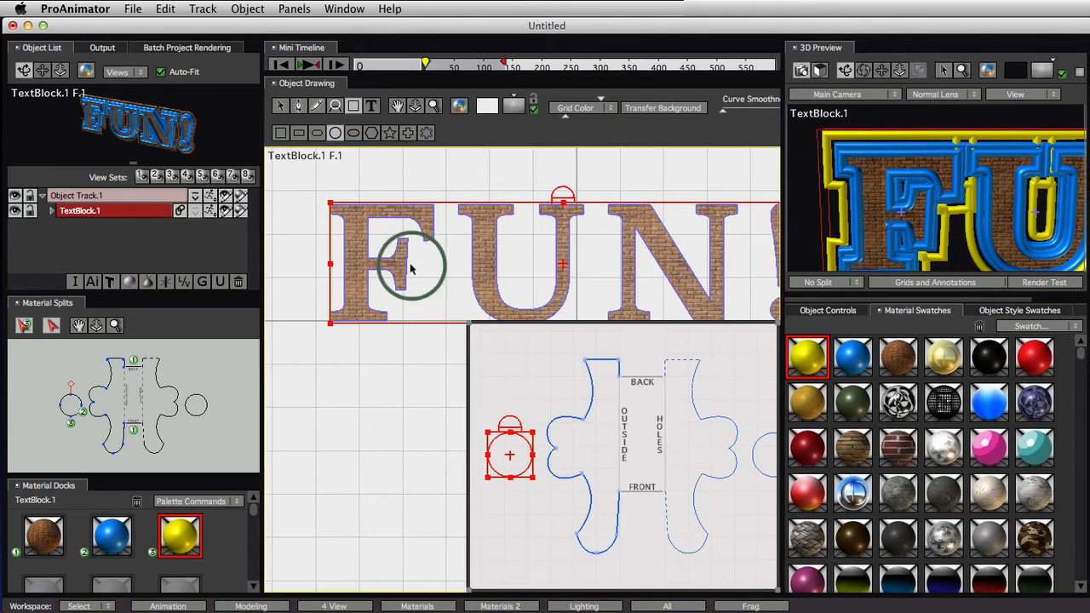
Try to move the entire bevel profile, including the circle, as one object.
left_click(281, 105)
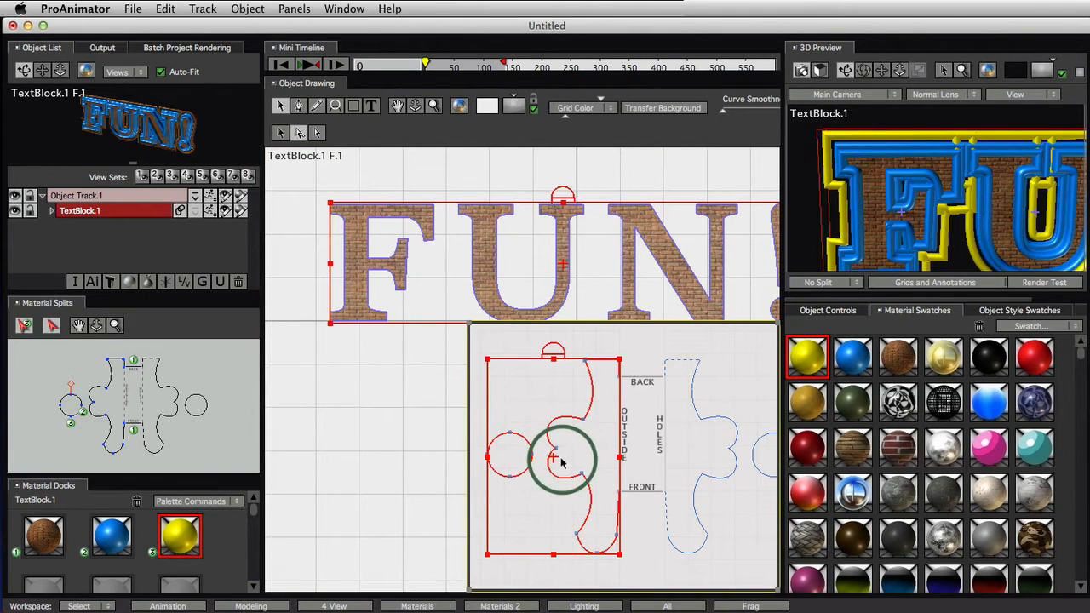
left_click(506, 354)
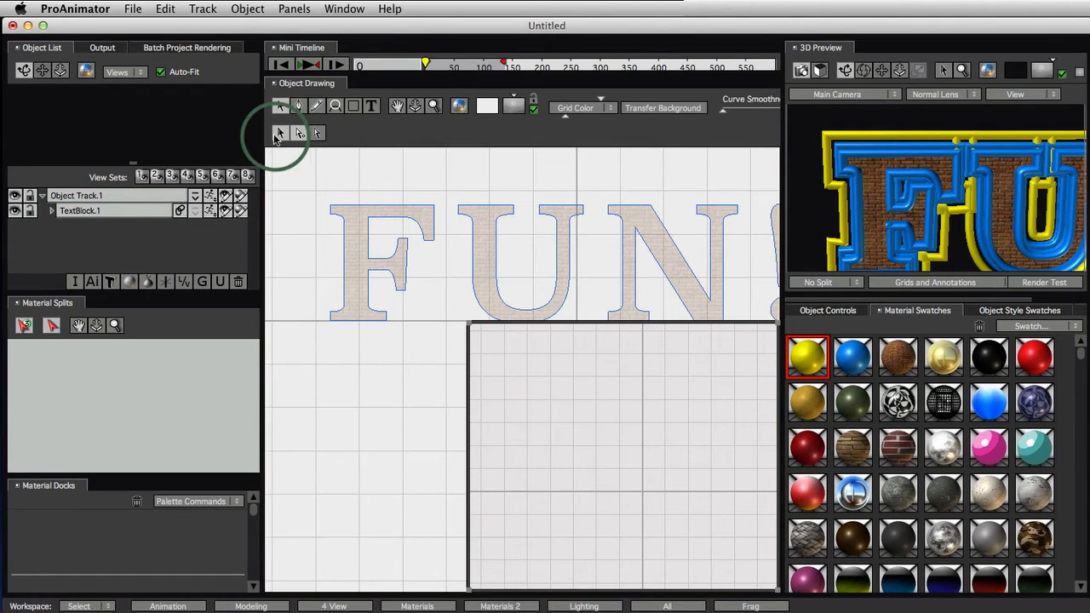
left_click(415, 209)
left_click(301, 136)
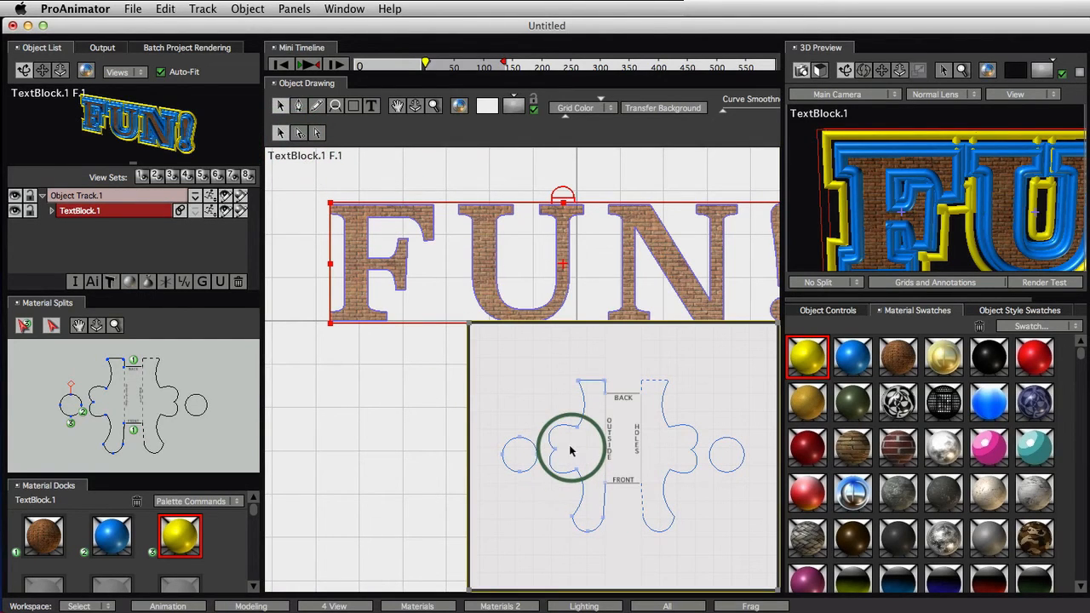
mouse_move(569, 443)
left_mouse_down()
mouse_move(594, 482)
mouse_move(567, 447)
left_mouse_up()
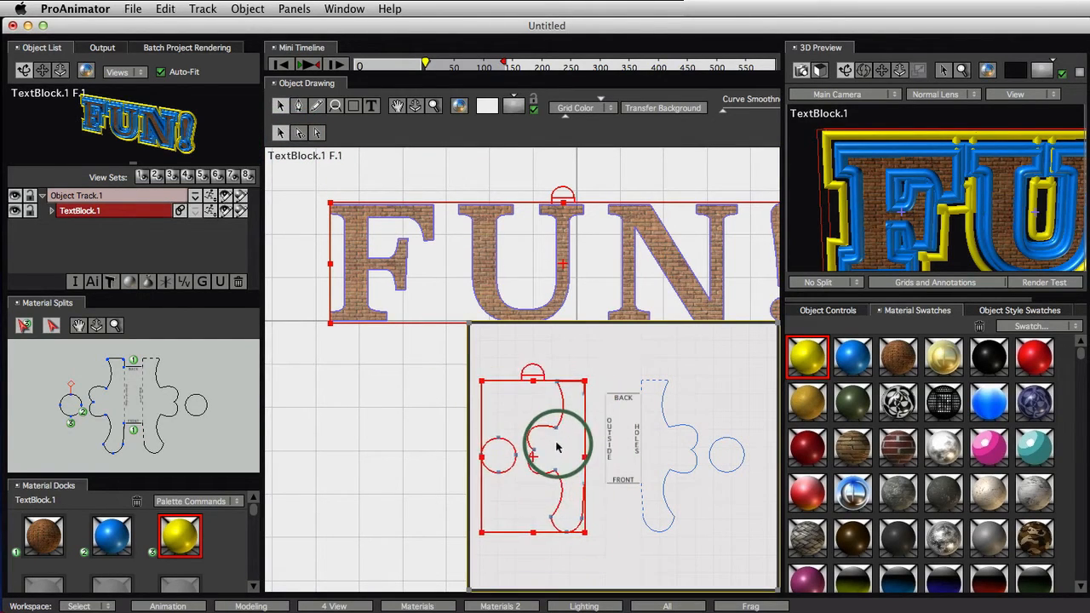
left_click(595, 405)
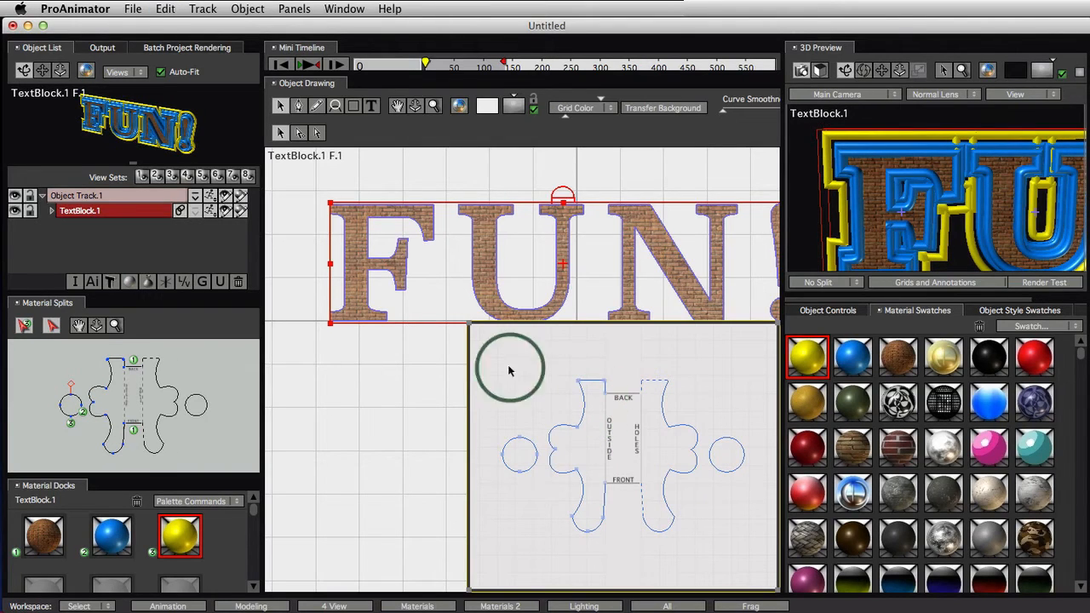
Move only the circle down beside the front end of the bevel profile, and clear the selection.
left_click(317, 136)
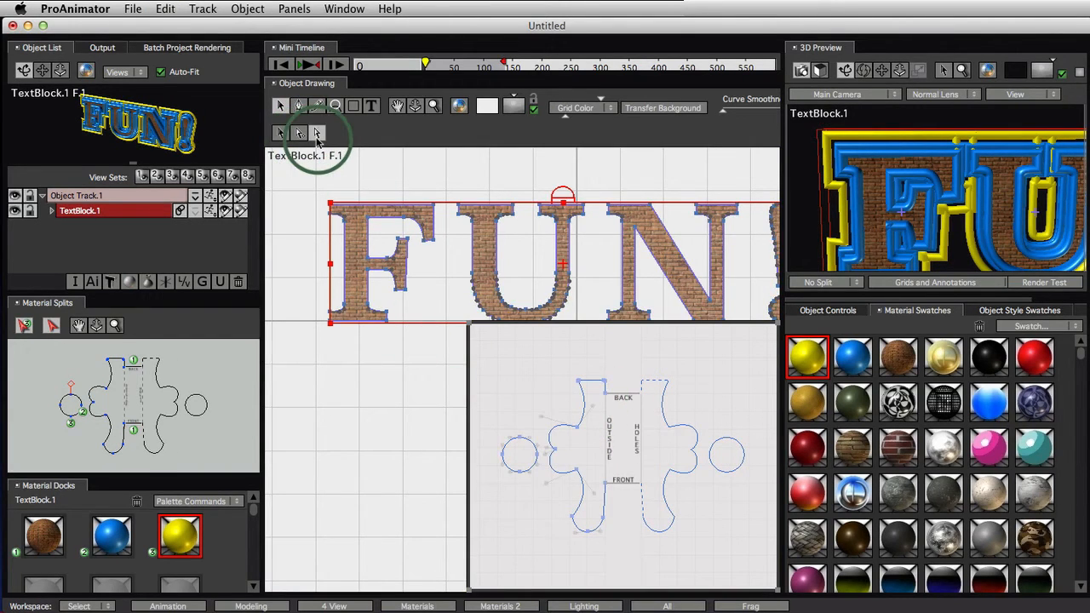
left_click_drag(492, 419, 528, 519)
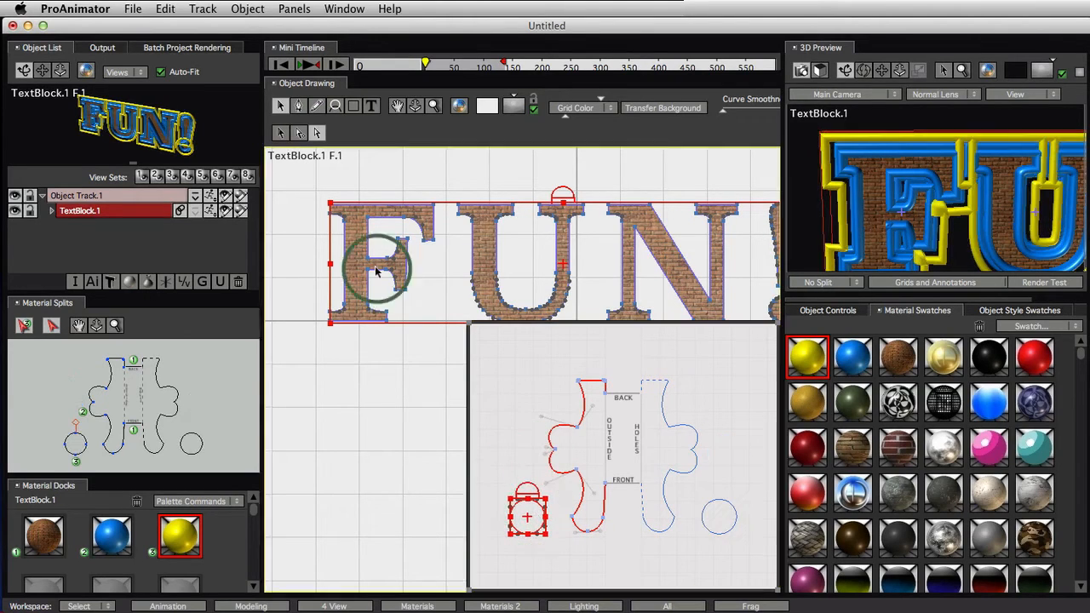
left_click(299, 133)
left_click(507, 481)
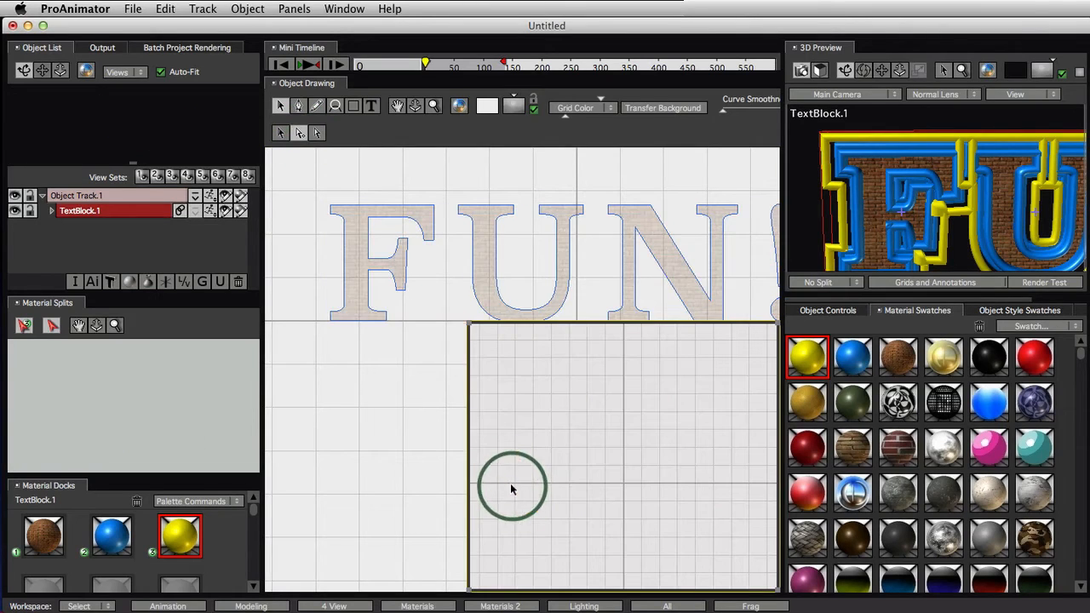
left_click(384, 226)
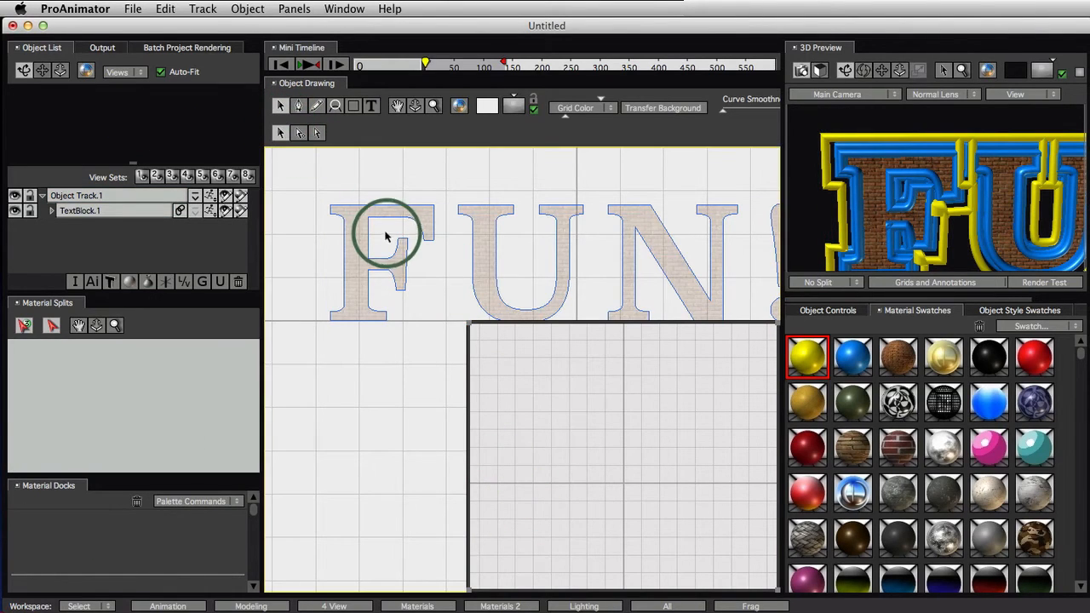
Select the circle as a separate contour, place it directly beyond the profile's FRONT tip, and inspect the layered bevels from several angles.
left_click(306, 139)
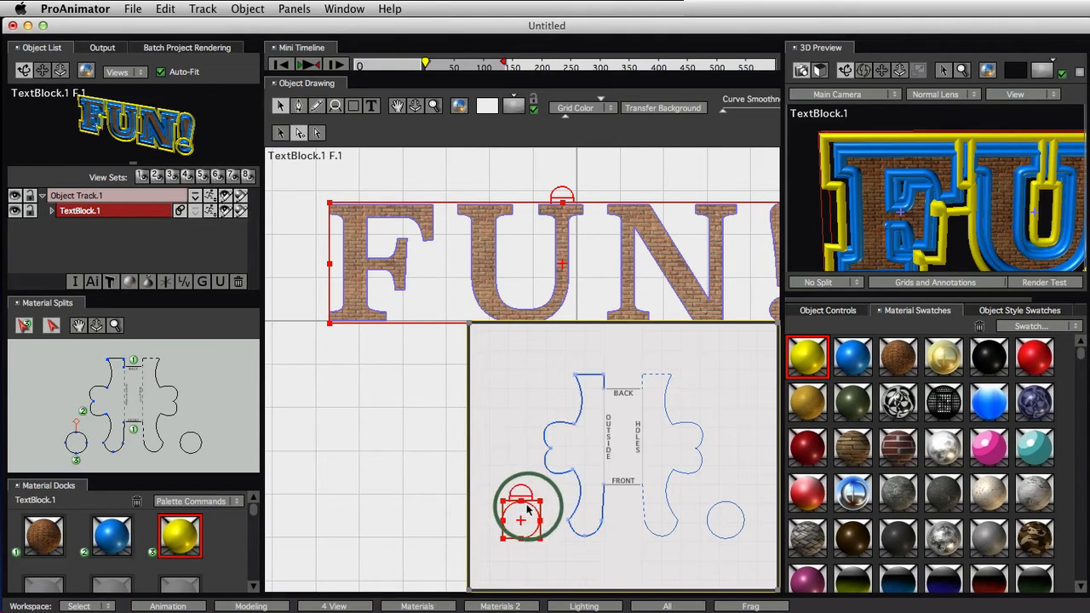
left_click(575, 477)
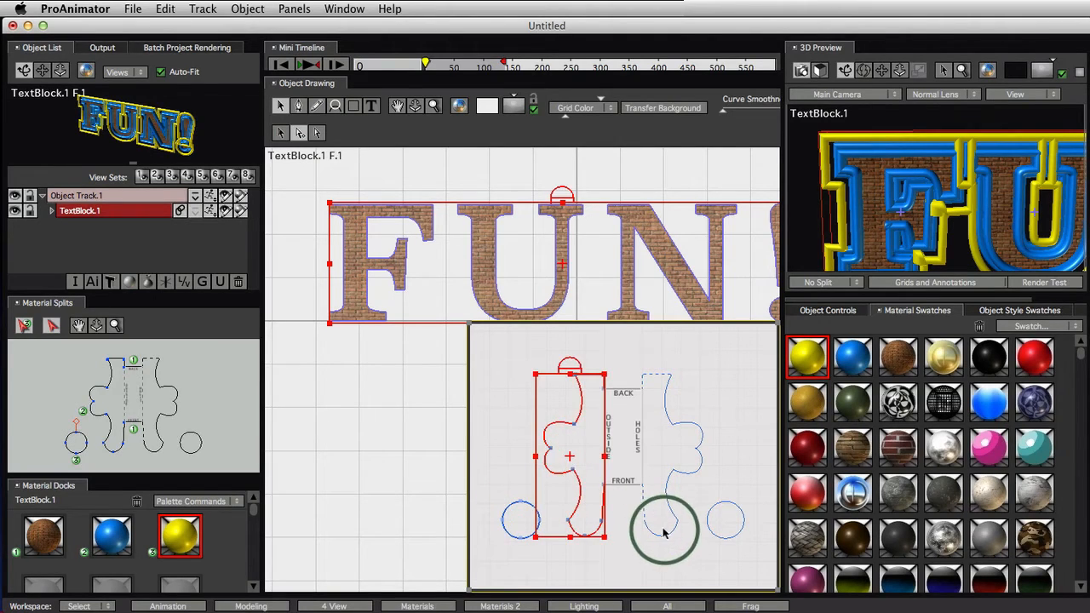
scroll(656, 511, "down", 2)
left_click(521, 452)
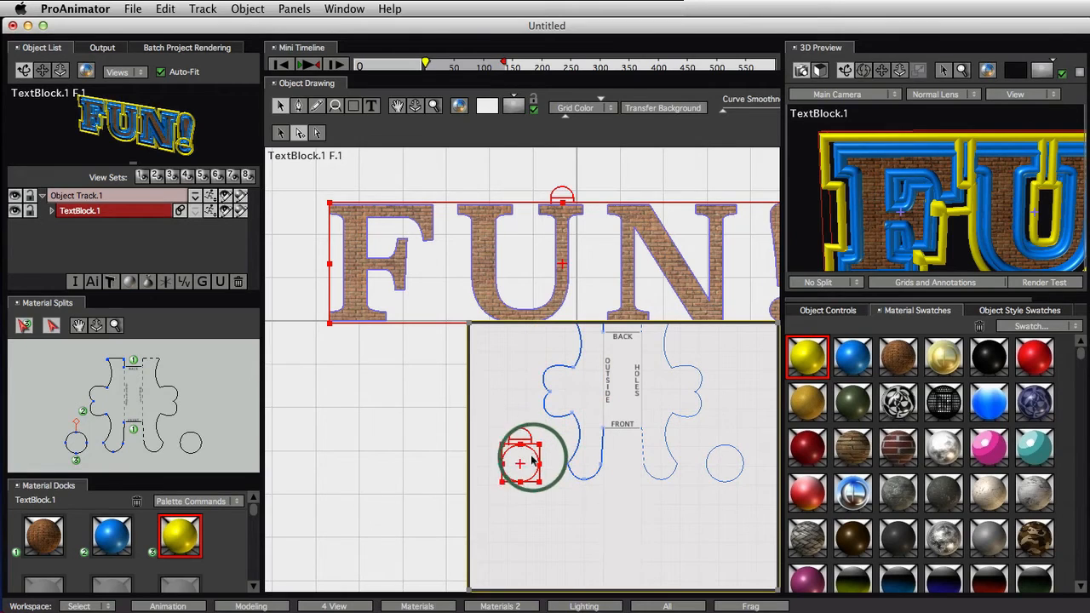
left_click_drag(528, 463, 591, 511)
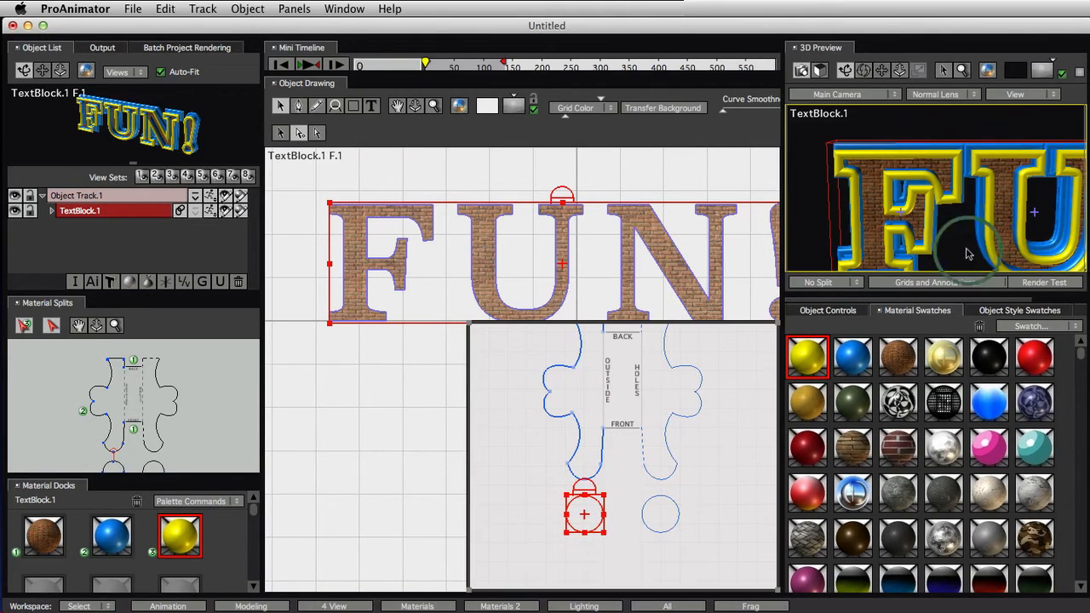
left_click_drag(992, 228, 1022, 209)
left_click_drag(1038, 220, 877, 297)
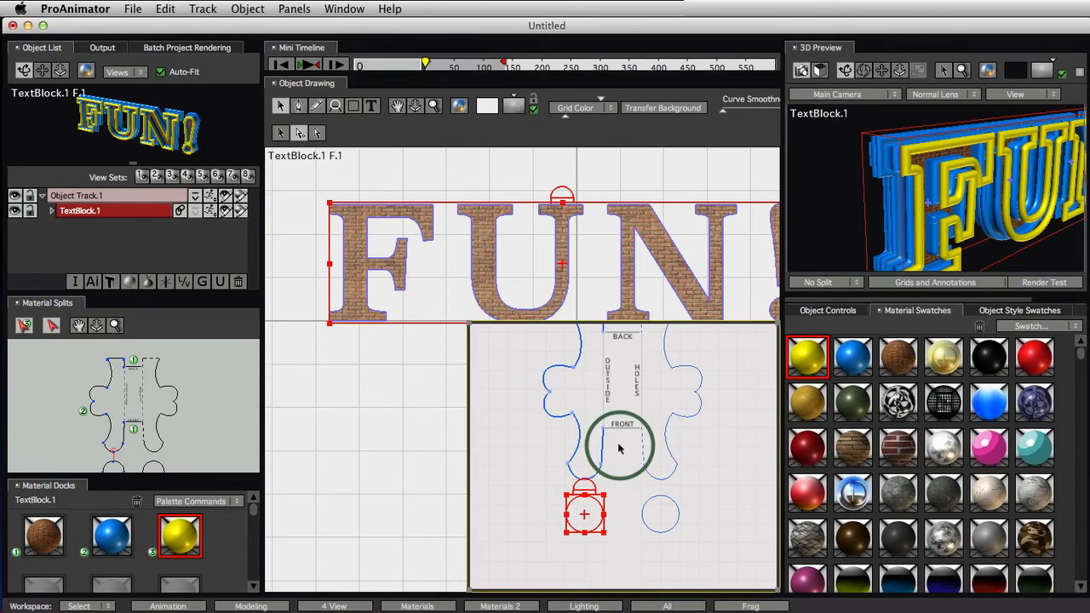
left_click_drag(608, 401, 620, 445)
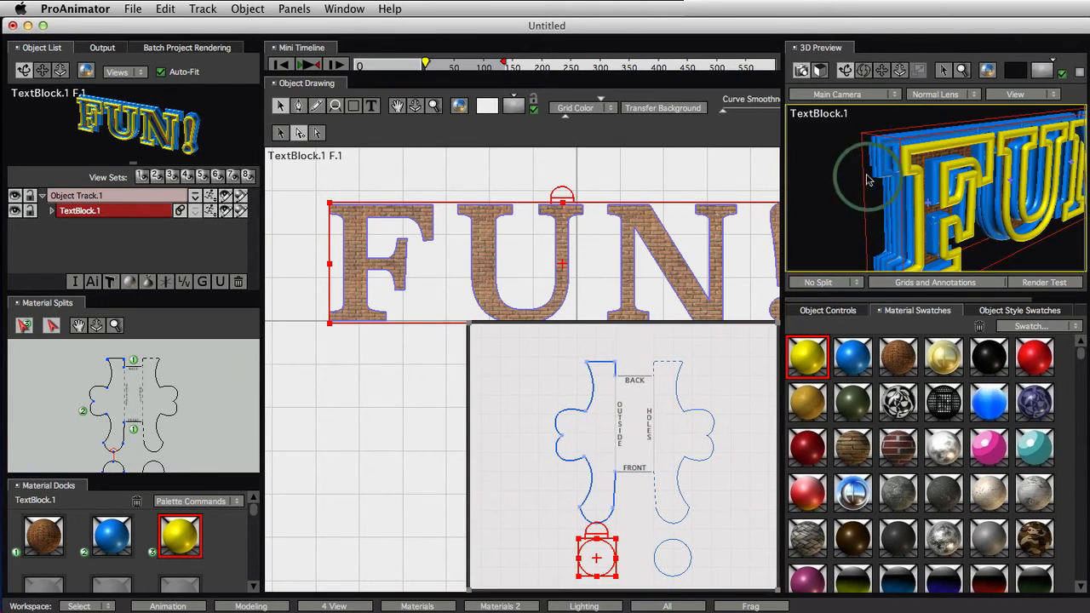
left_click_drag(887, 203, 917, 204)
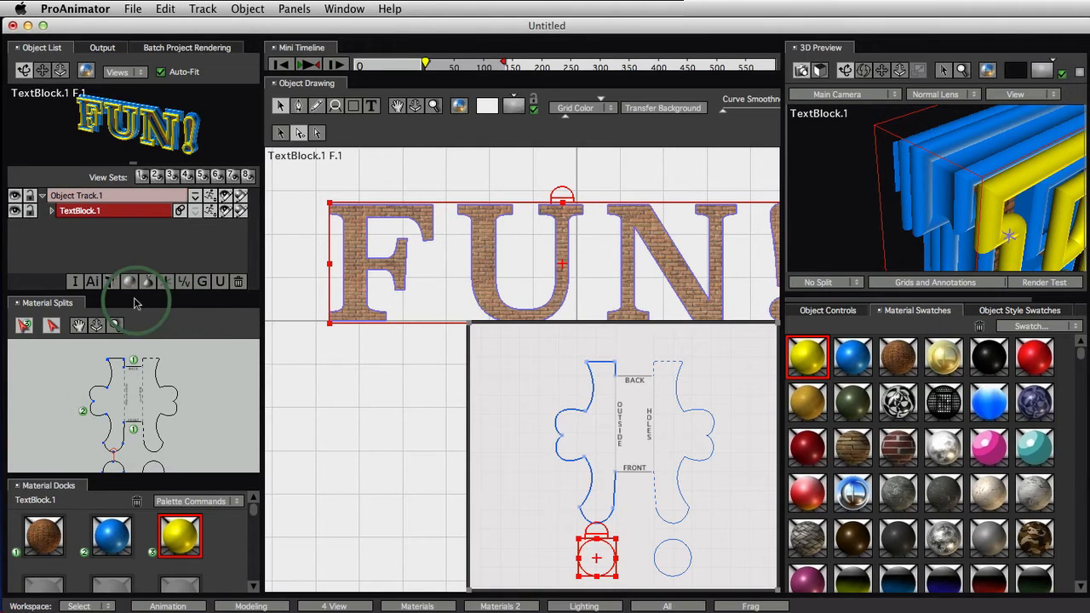
Enlarge the material split area and split the blue section of the outside bevel curve near the lobe closest to FRONT.
left_click_drag(132, 295, 139, 259)
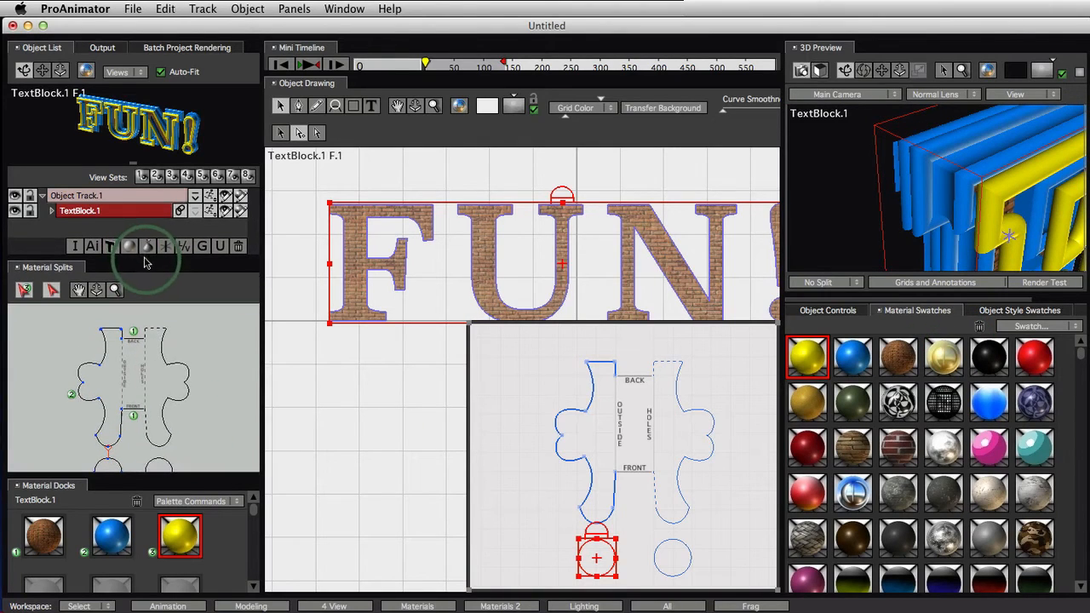
left_click(168, 426)
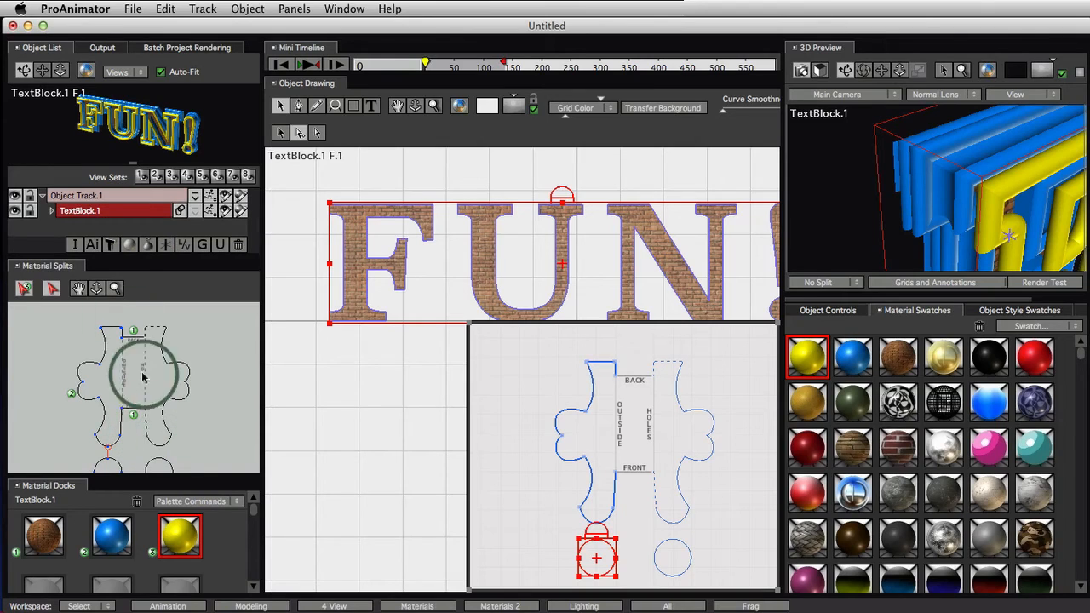
left_click(97, 289)
left_click_drag(133, 422, 140, 358)
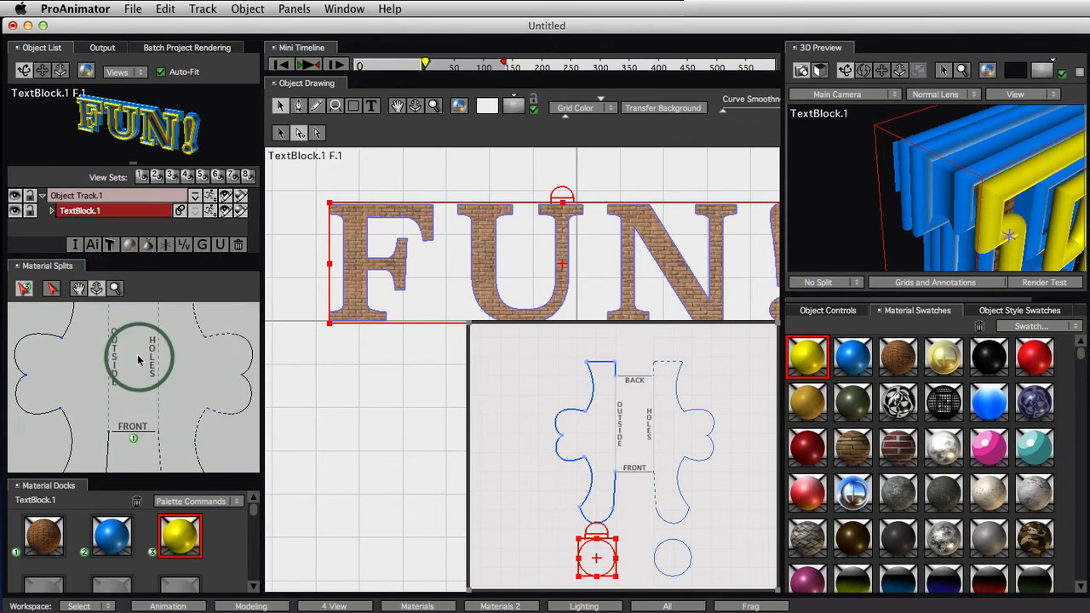
left_click(75, 289)
left_click_drag(99, 408, 186, 423)
left_click_drag(199, 362, 190, 415, "alt")
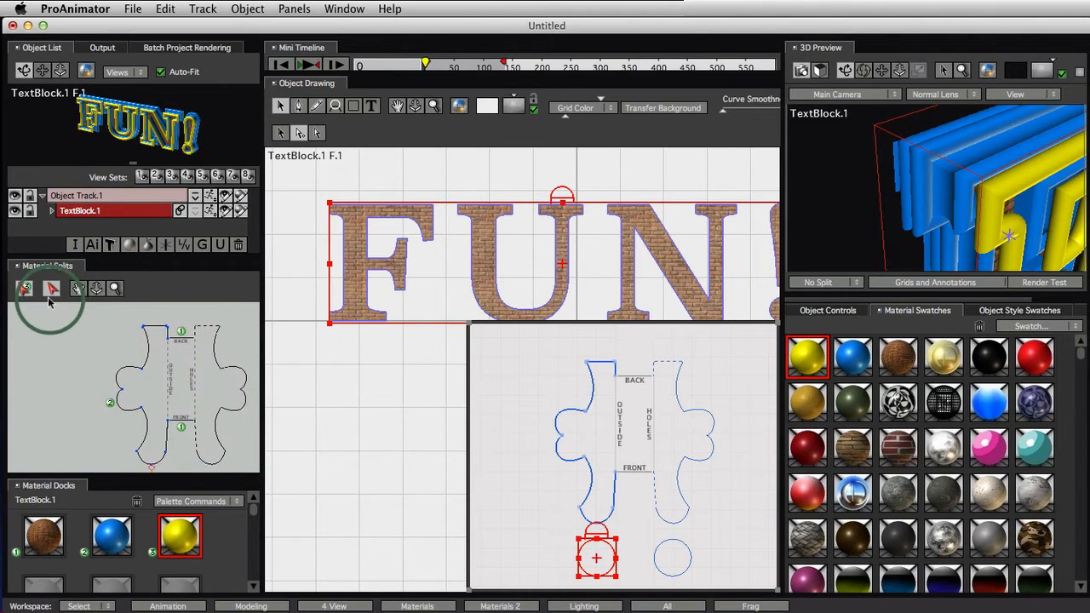
left_click(118, 402)
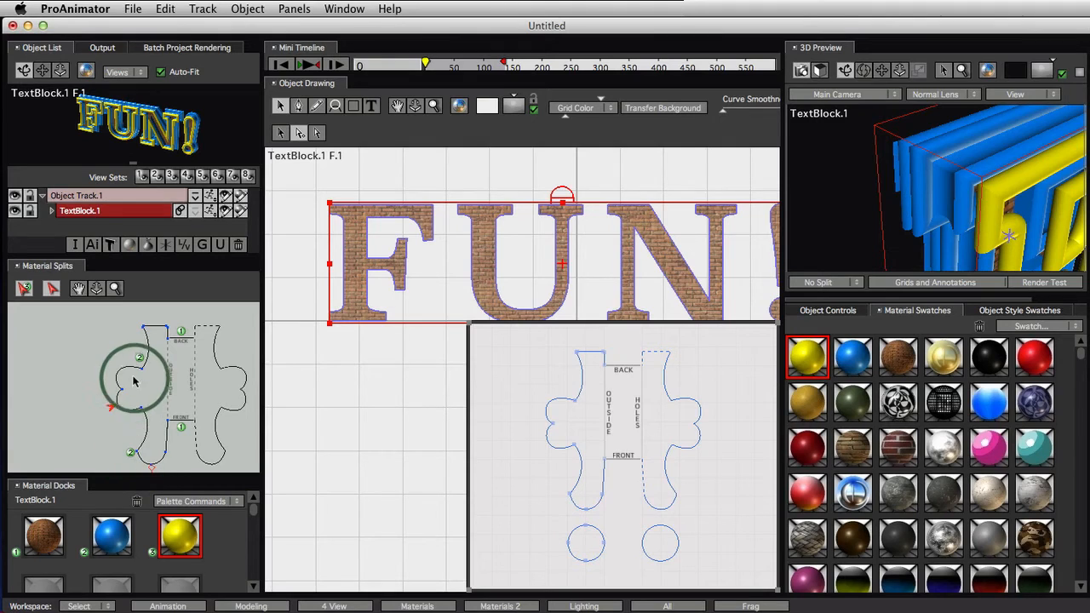
Remove the split beside the outside bevel's lobes and add the gold material swatch to material dock 4.
left_click_drag(113, 410, 60, 418)
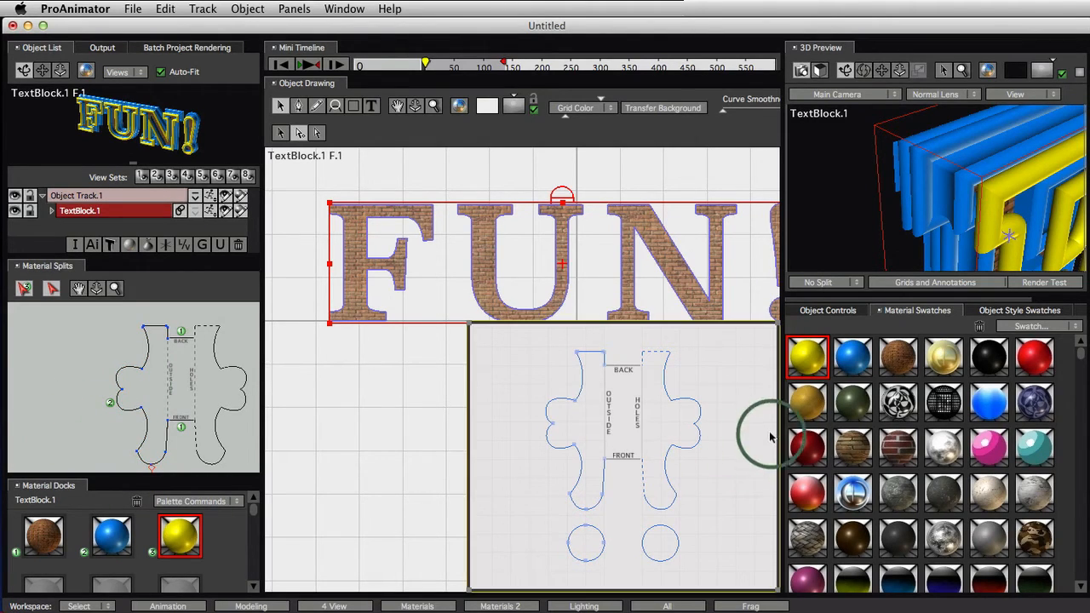
left_click(943, 356)
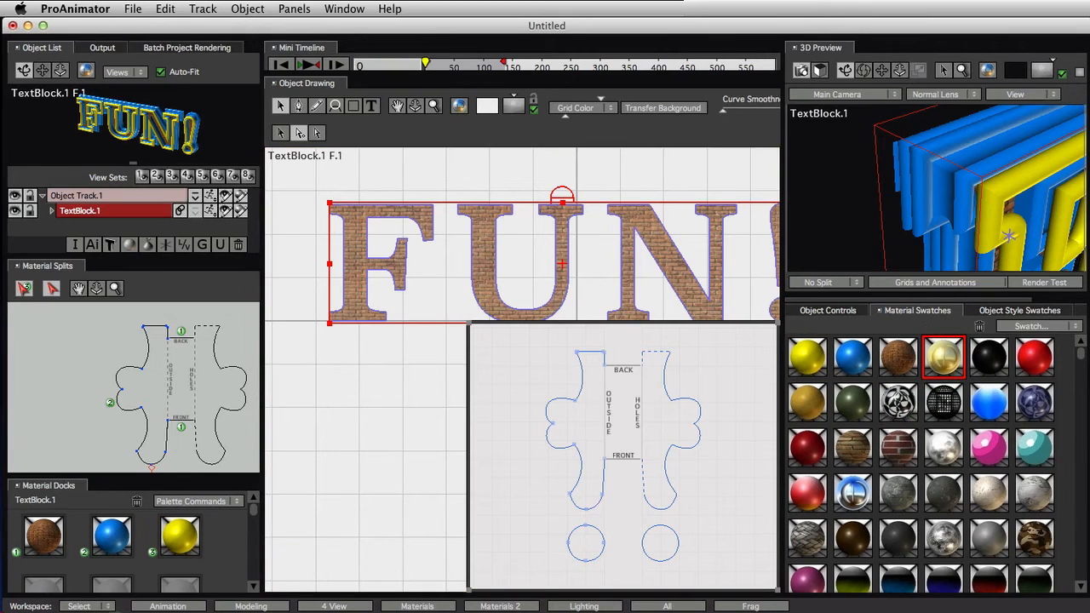
left_click(53, 595)
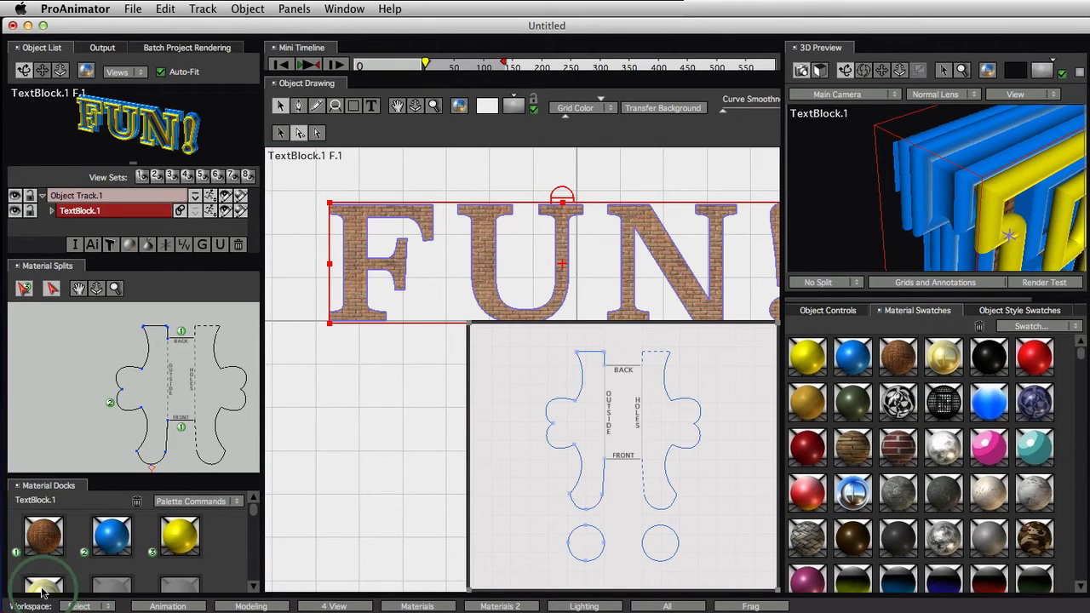
Split the outside bevel curve at the FRONT end of its lobes, assigning gold material 4 to the lobes and blue to the FRONT section.
left_click_drag(43, 593, 58, 426)
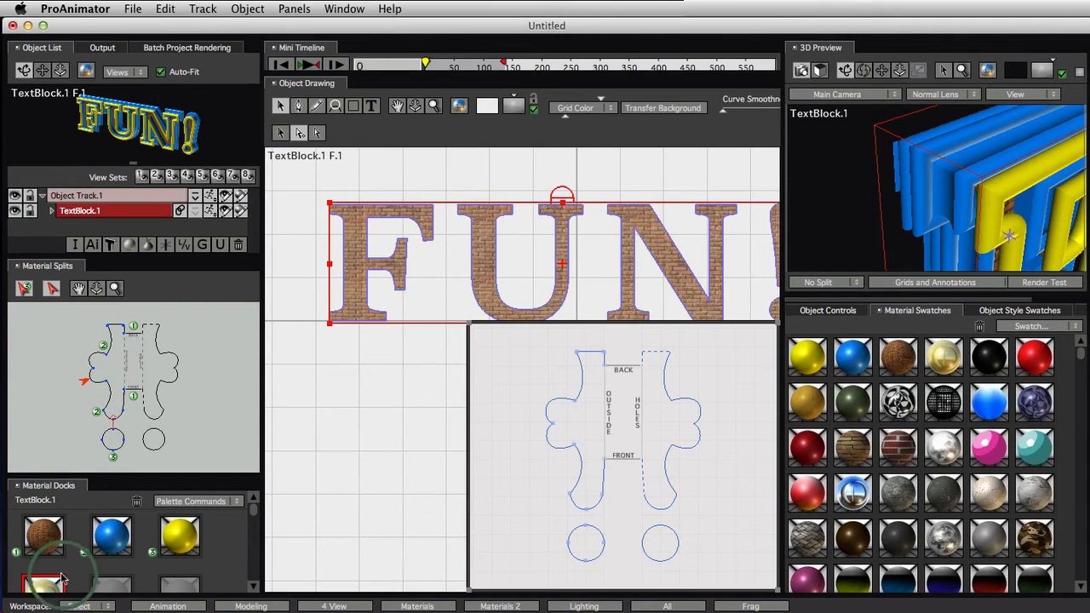
left_click_drag(50, 593, 84, 420)
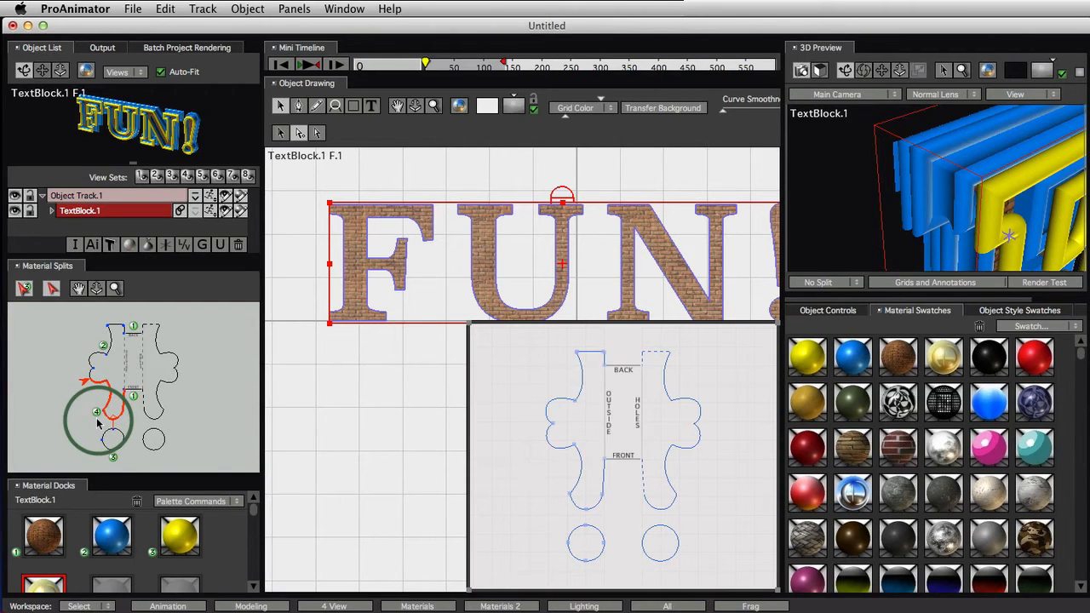
left_click_drag(101, 359, 102, 359)
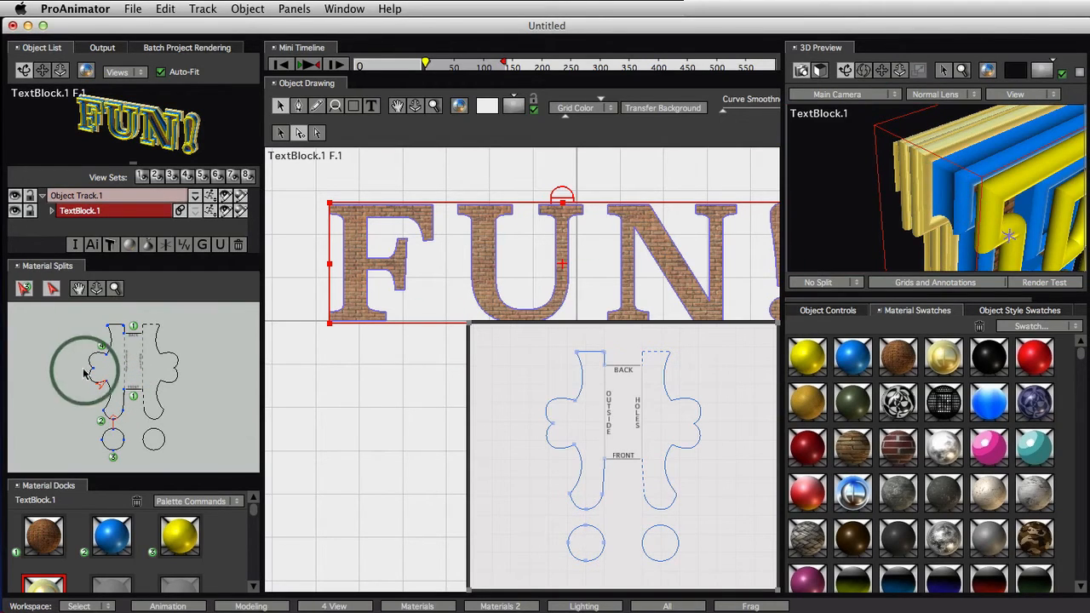
Add a second split at the BACK end of the lobes and assign blue material 2 to the section beyond it.
left_click_drag(151, 411, 144, 328)
left_click_drag(94, 353, 148, 423)
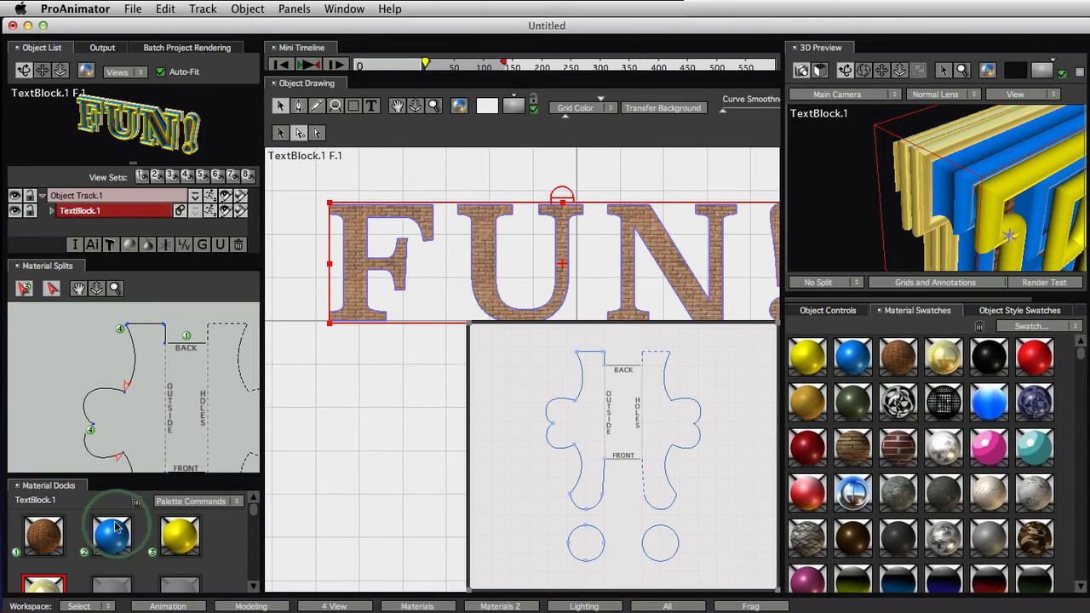
left_click(111, 537)
left_click(122, 343)
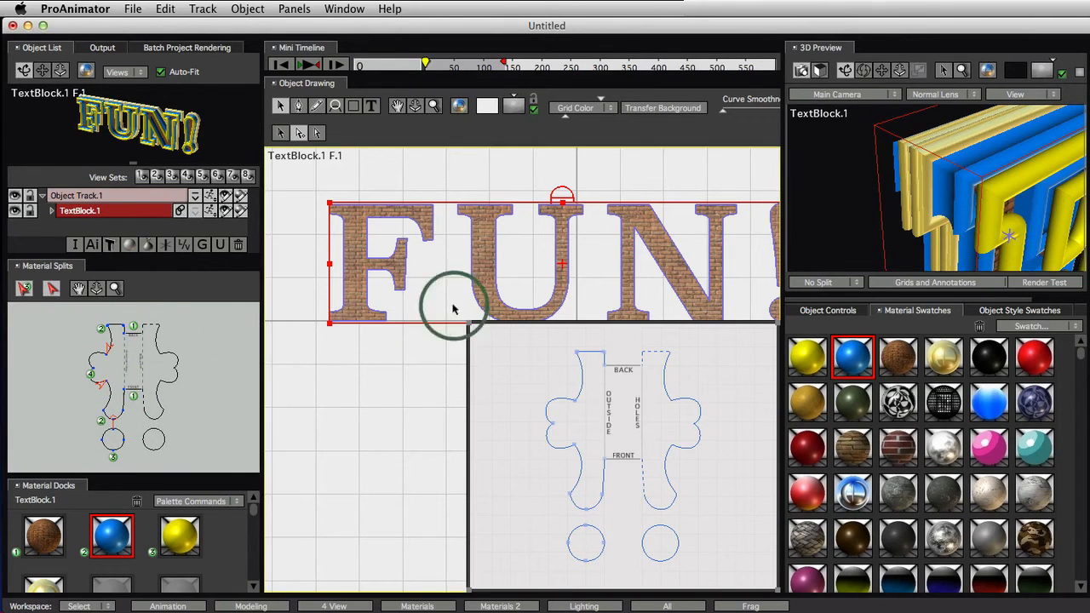
Try extending the gold section toward FRONT by sliding its split along the curve, and return the split to the end of the lobes.
left_click_drag(915, 220, 866, 214)
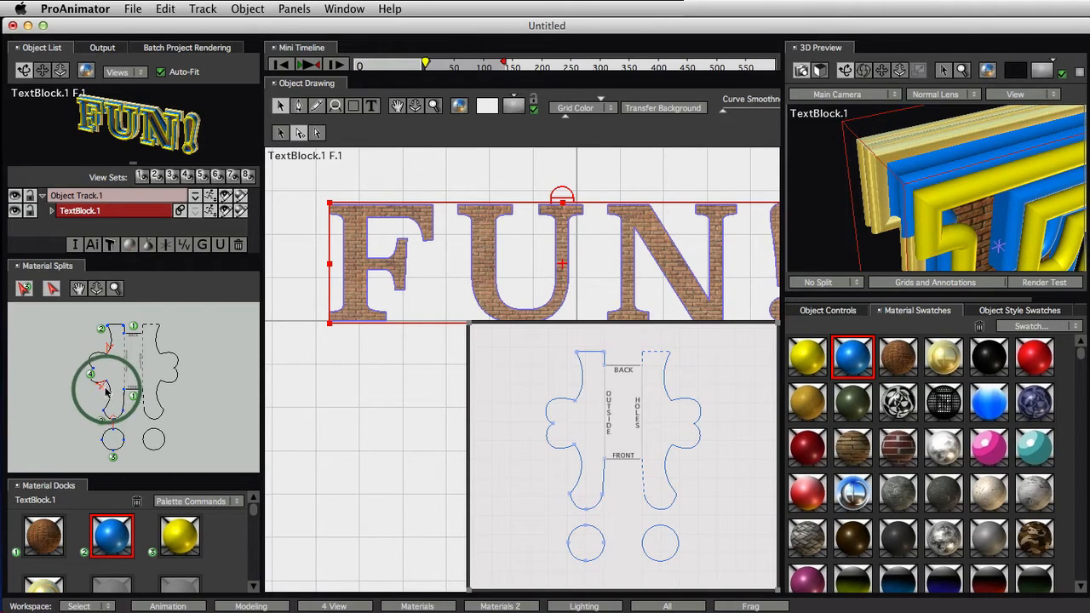
left_click_drag(106, 391, 106, 409)
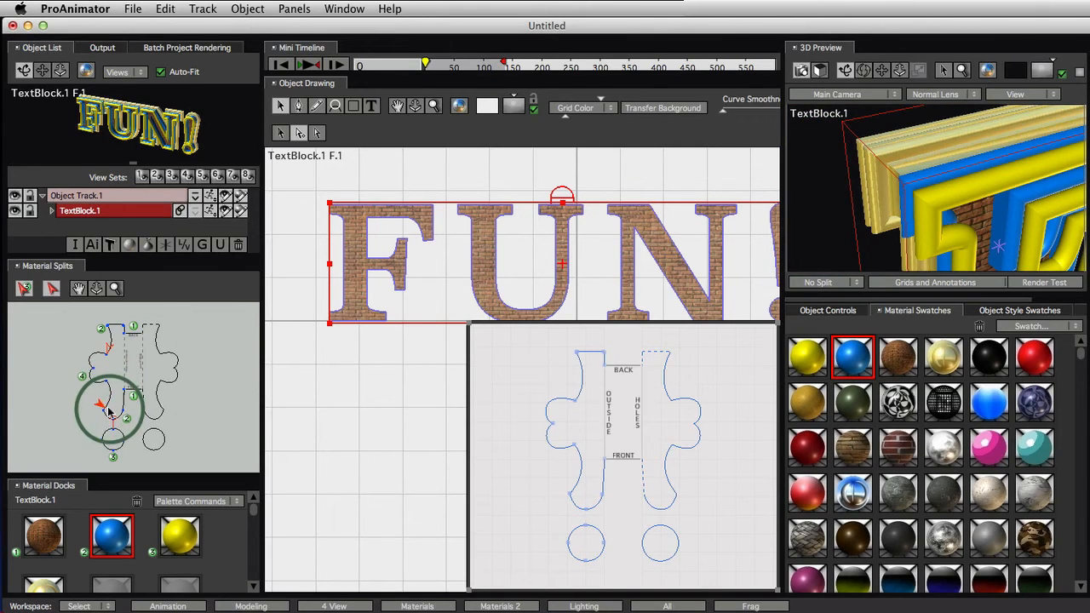
mouse_move(117, 392)
left_mouse_down()
mouse_move(117, 383)
mouse_move(90, 385)
mouse_move(106, 386)
left_mouse_up()
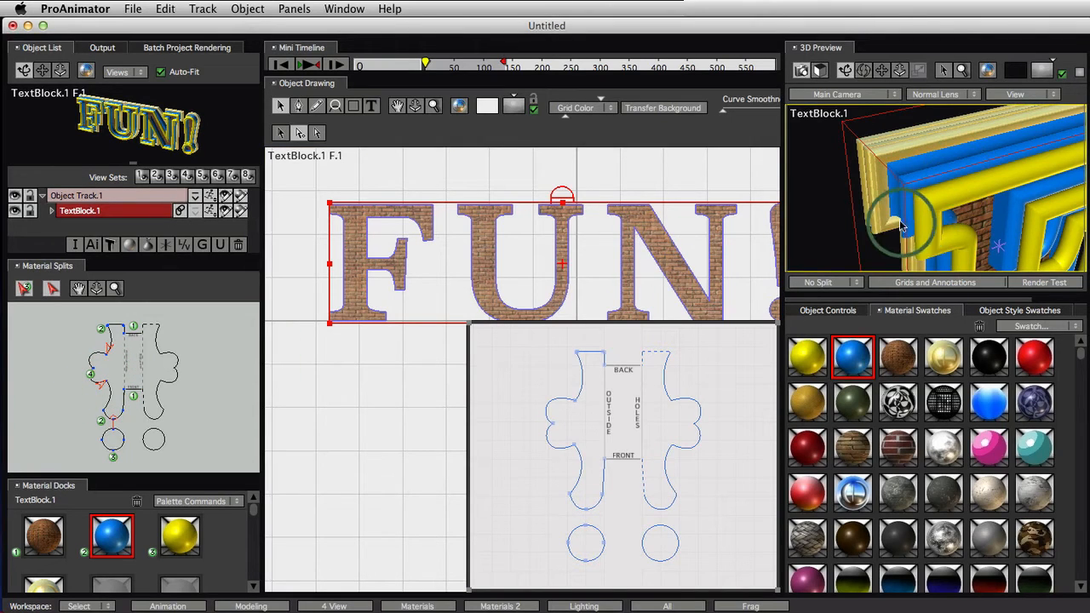
Move the circle contour farther beyond the profile's FRONT tip and inspect the detached tube from different angles.
left_click_drag(901, 225, 908, 150)
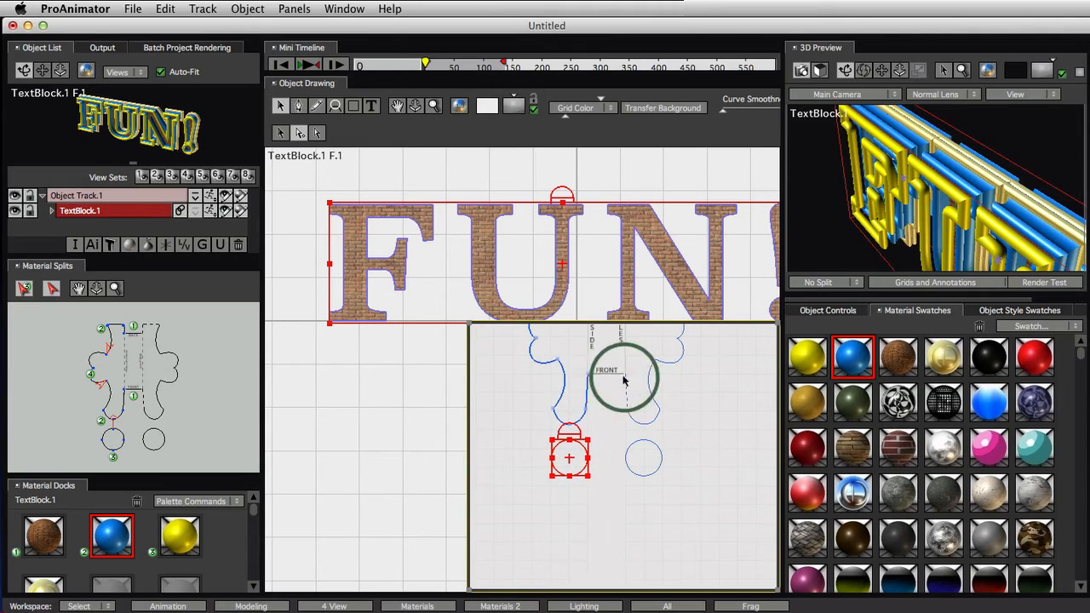
mouse_move(577, 464)
left_mouse_down()
mouse_move(579, 455)
mouse_move(584, 505)
left_mouse_up()
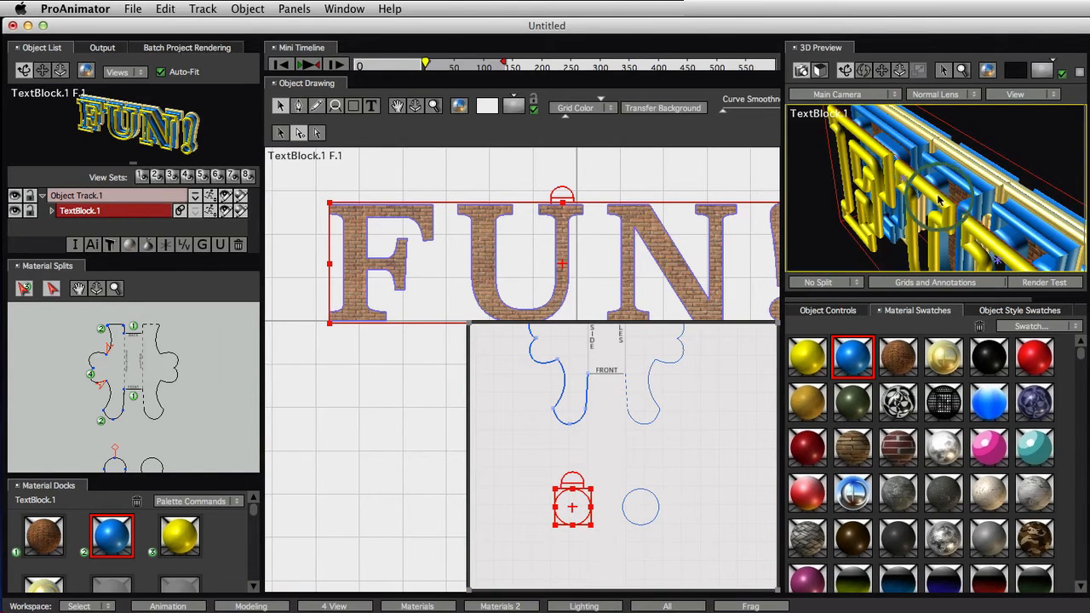
left_click_drag(865, 225, 1001, 211)
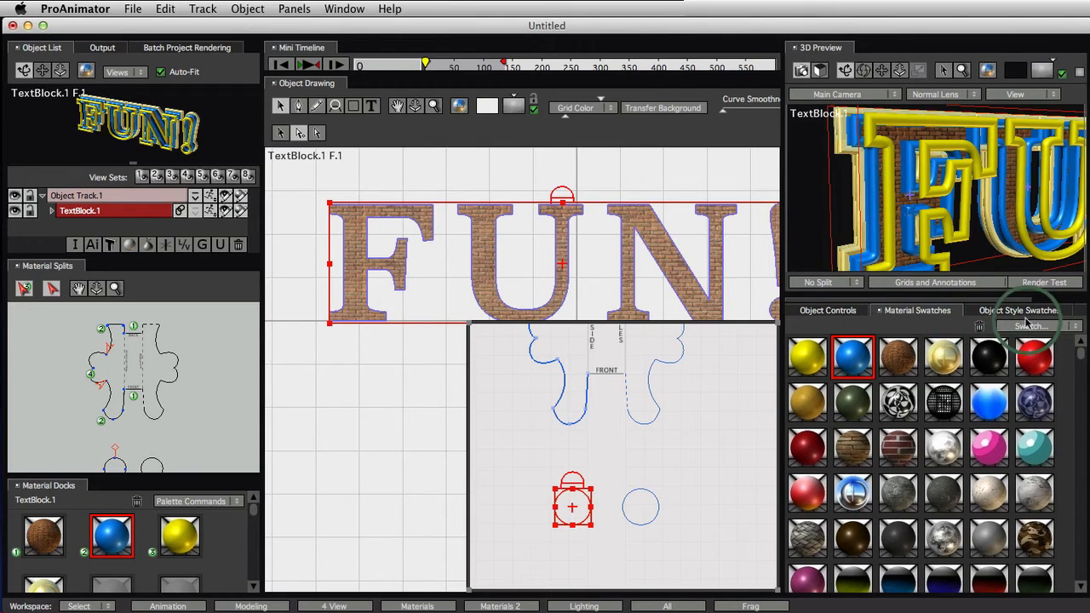
Create a new material in the Material Editor and make it an Absolute Fresnel type.
left_click_drag(968, 310, 1082, 294)
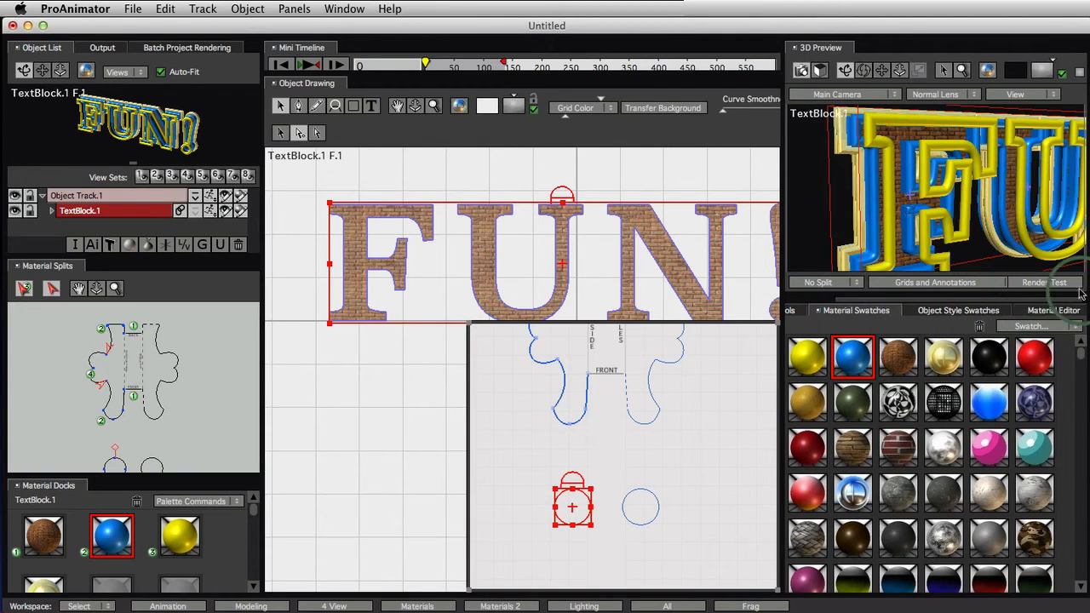
left_click(1035, 314)
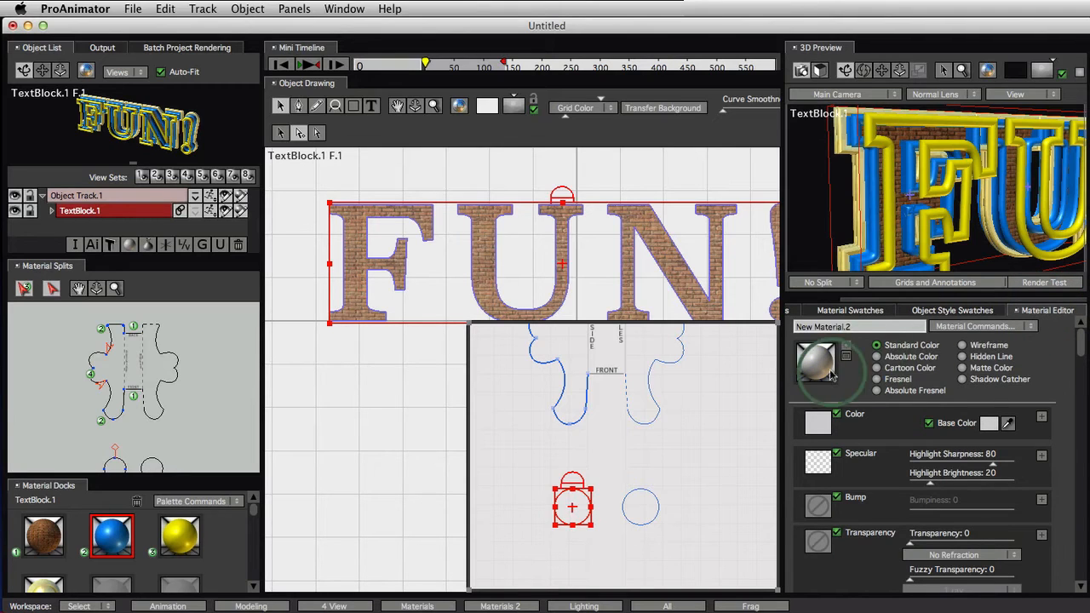
left_click(982, 329)
left_click(809, 339)
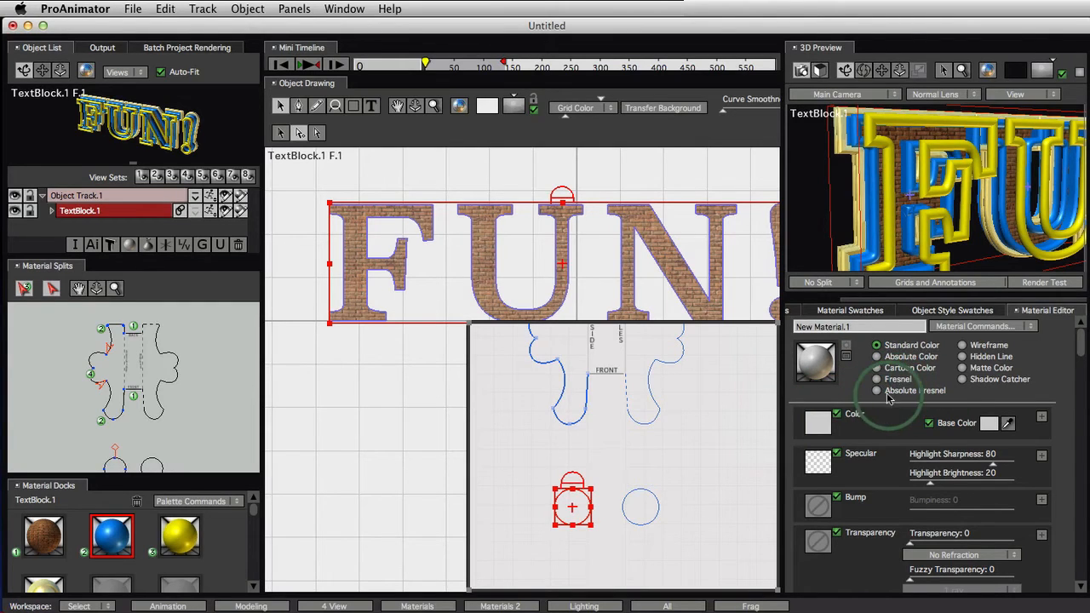
left_click(877, 393)
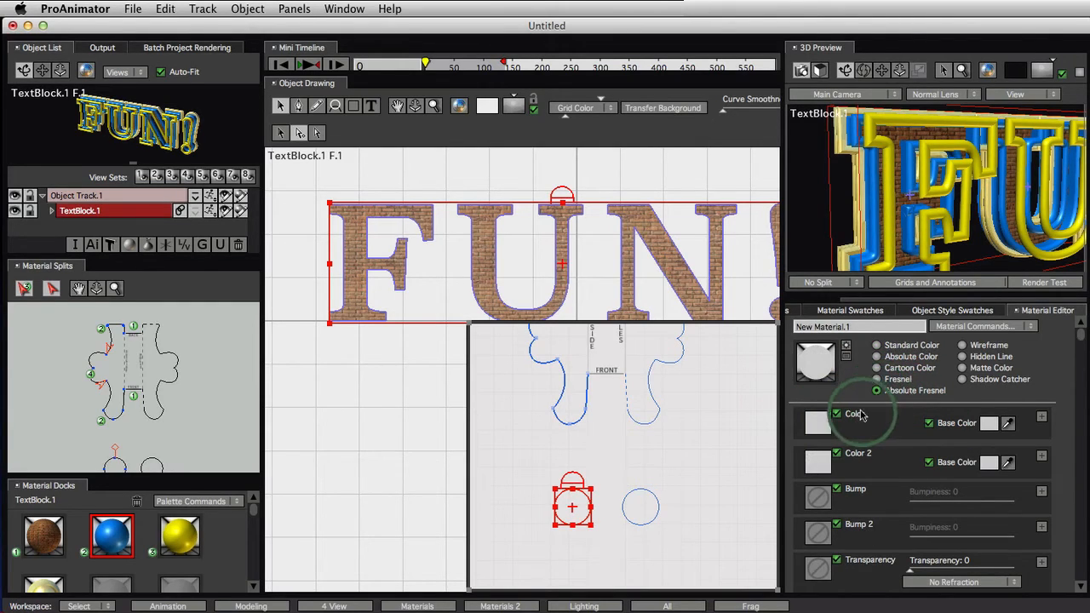
Set the new material's first base color to yellow with hue 56°, saturation 100% and brightness 100%.
left_click(1006, 424)
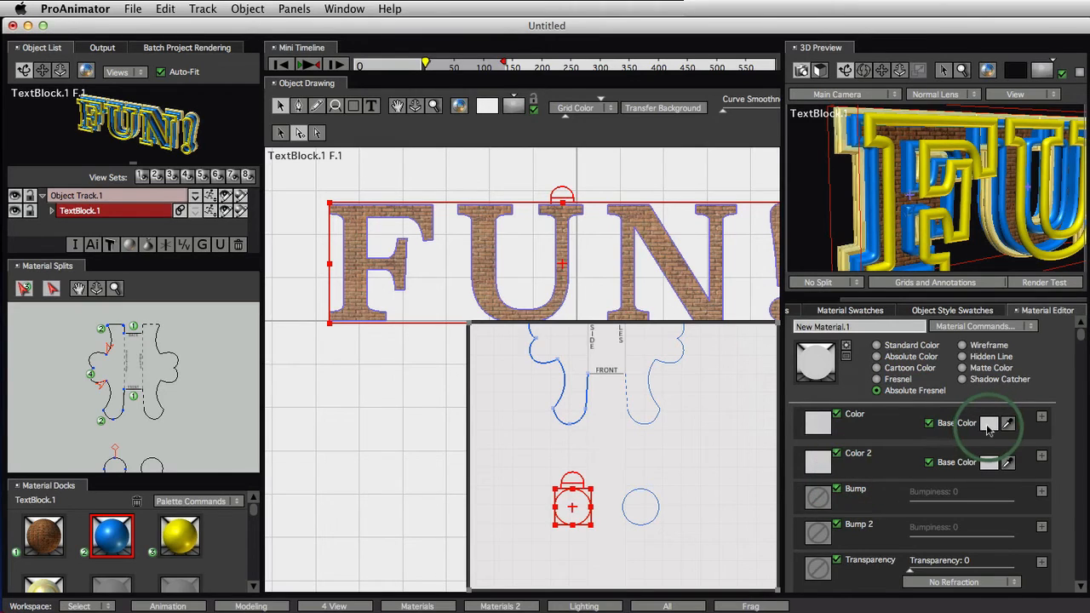
left_click_drag(566, 225, 591, 220)
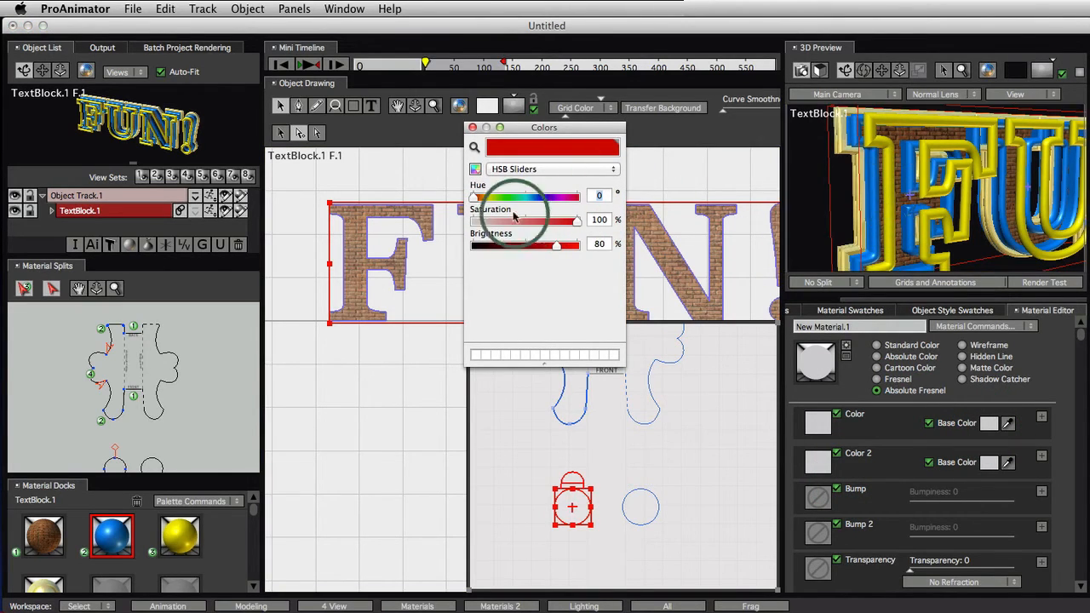
left_click_drag(474, 198, 489, 202)
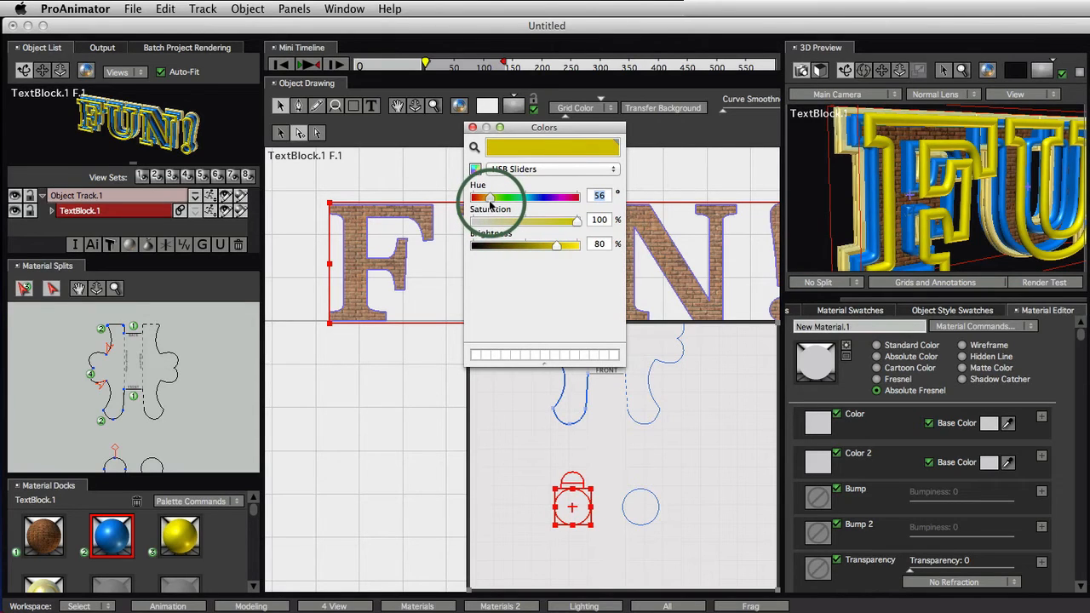
left_click_drag(558, 245, 579, 245)
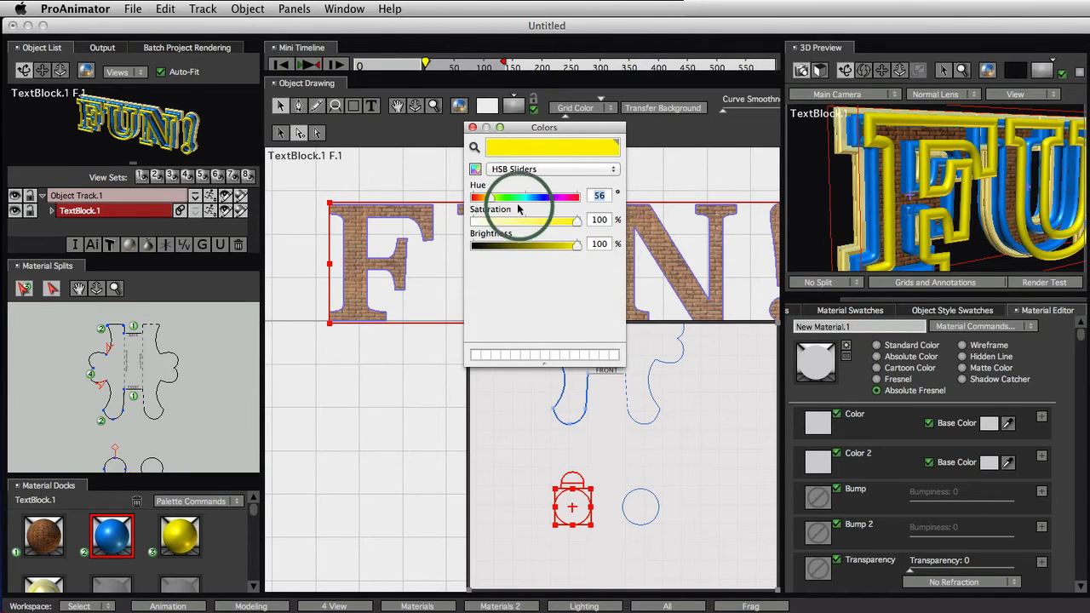
left_click(473, 128)
left_click(980, 393)
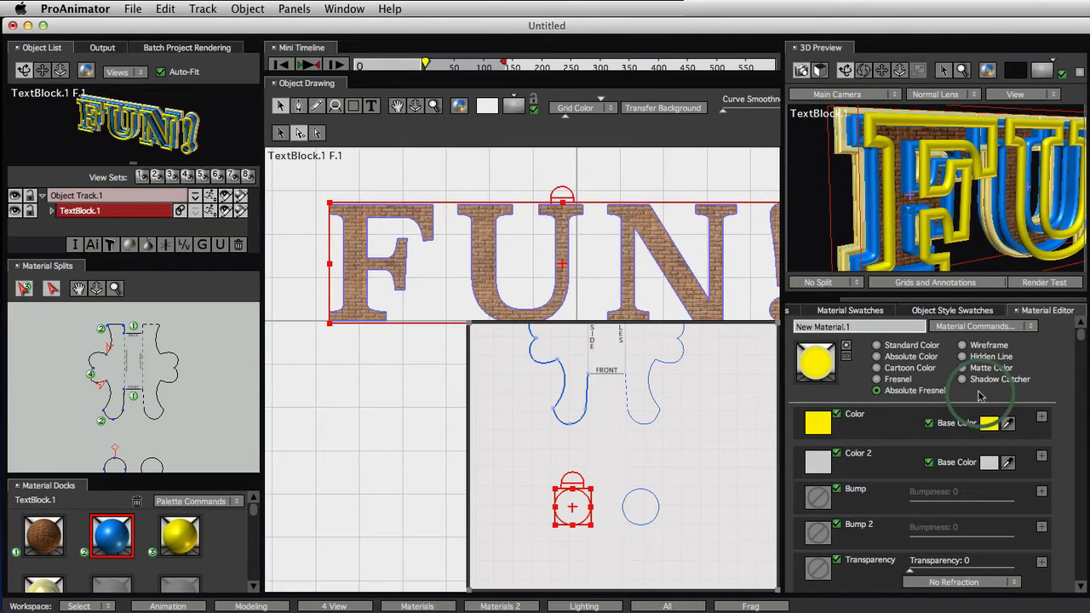
Set the Color 2 base color to red with hue 0°, saturation 100% and brightness 87%.
left_click(989, 465)
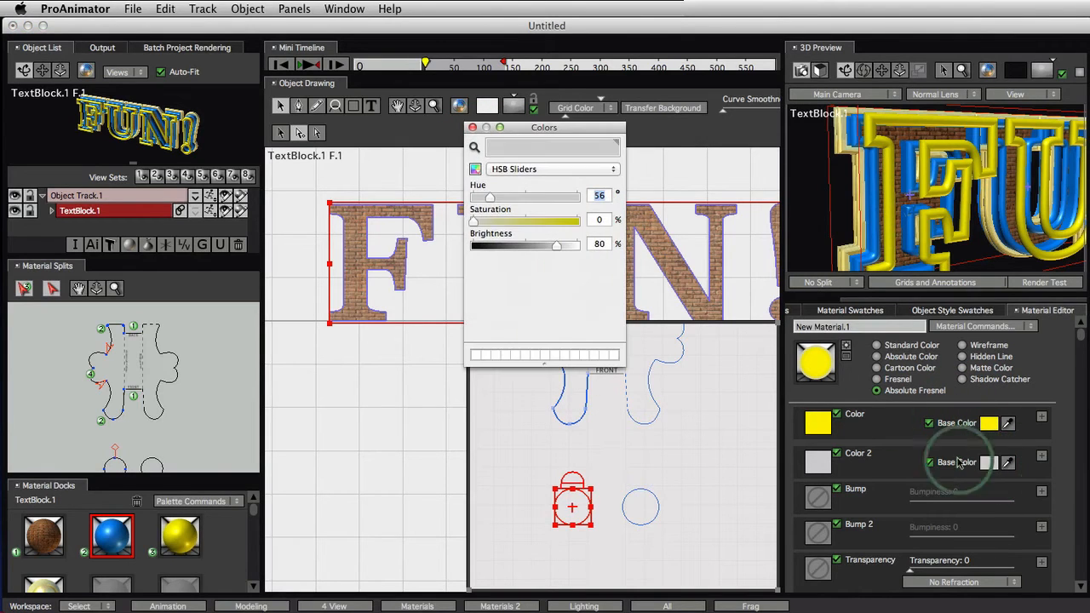
left_click(578, 220)
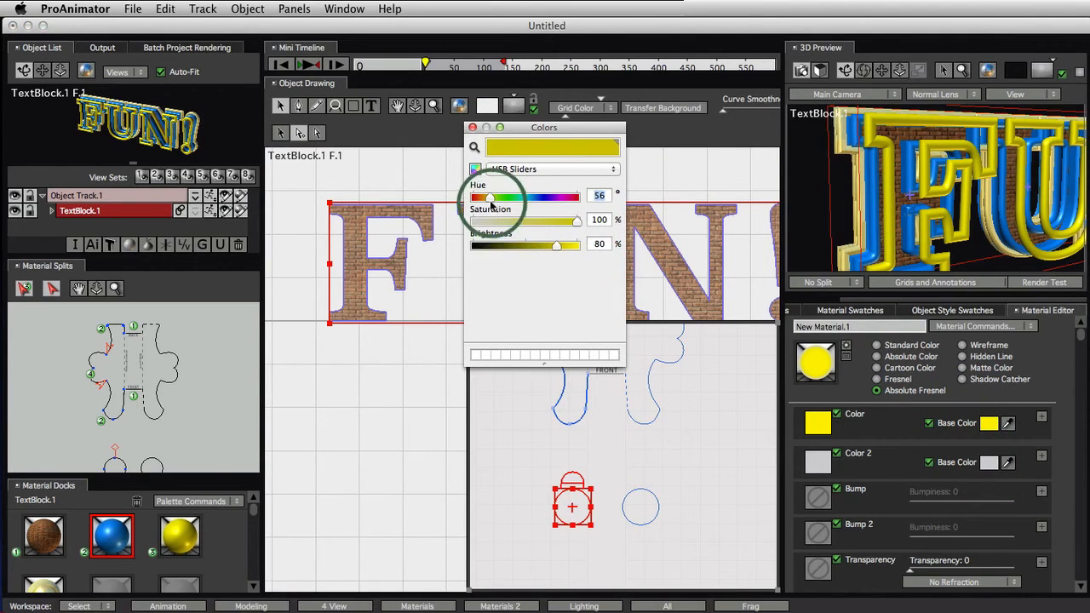
left_click_drag(493, 197, 471, 197)
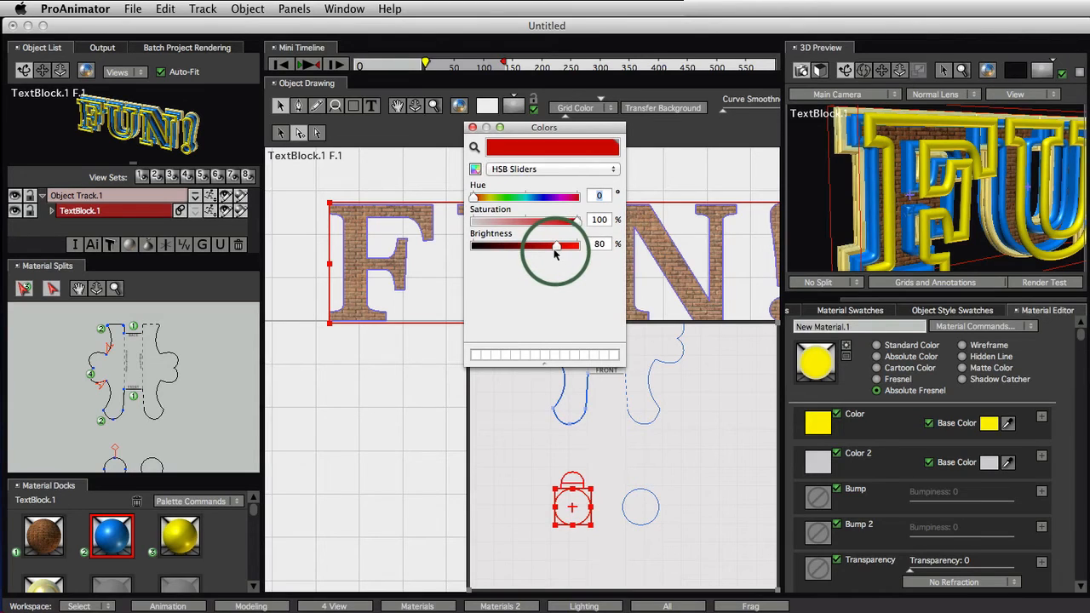
left_click_drag(555, 251, 566, 252)
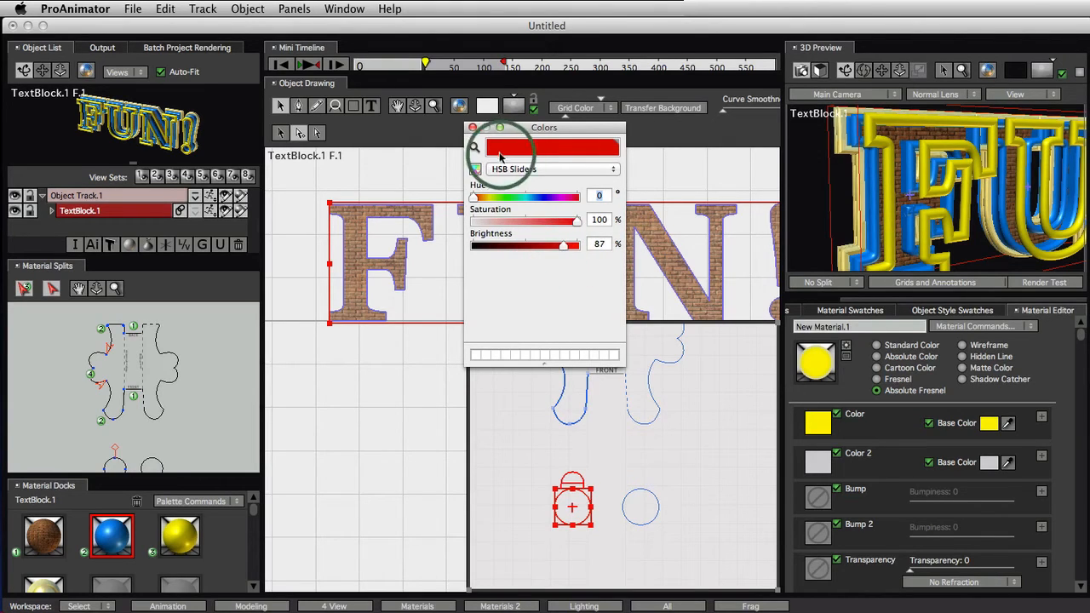
left_click(473, 127)
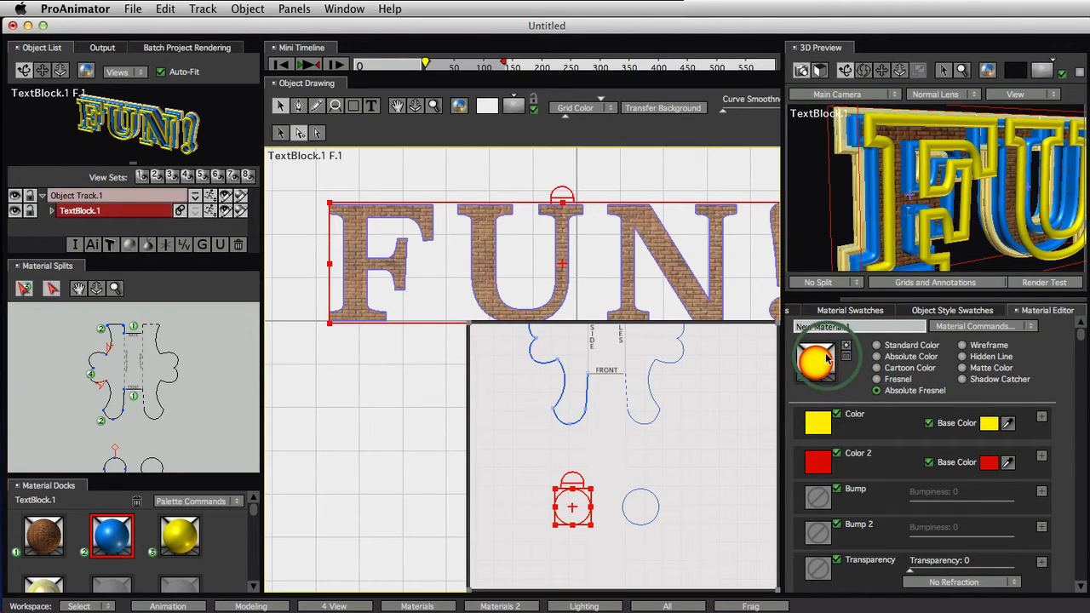
Apply the yellow-red Fresnel material to the tube contour in the 3D preview and examine it up close.
left_click_drag(224, 429, 223, 388)
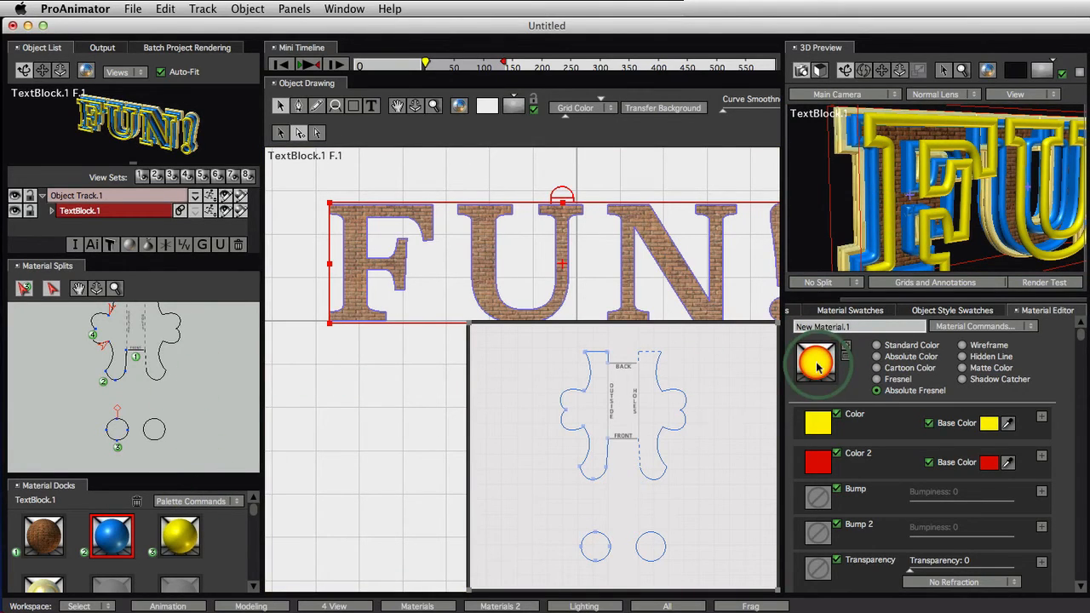
left_click_drag(816, 366, 888, 210)
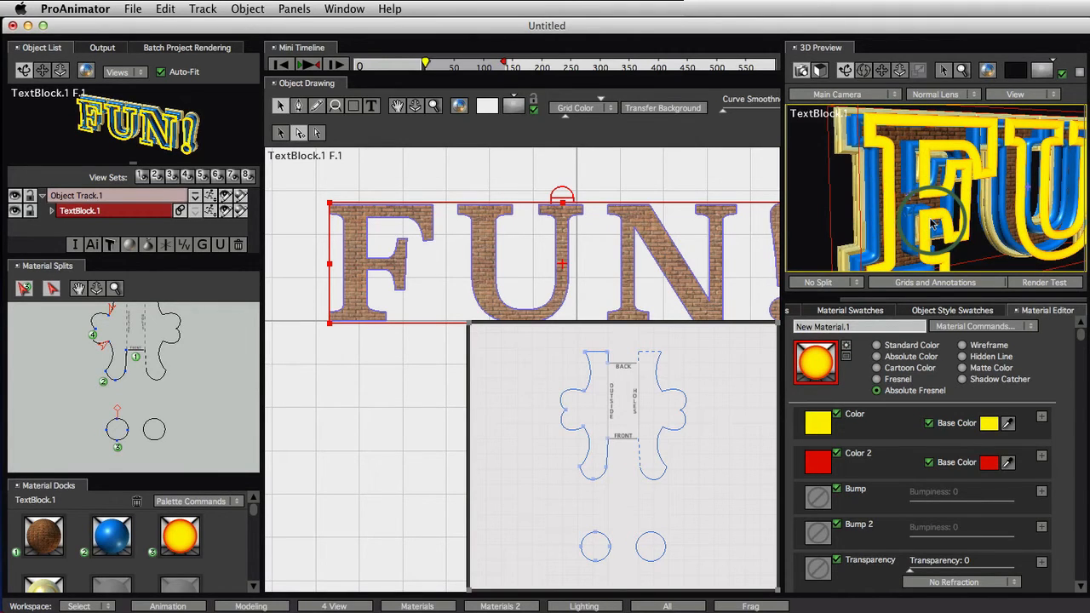
left_click_drag(926, 247, 931, 209)
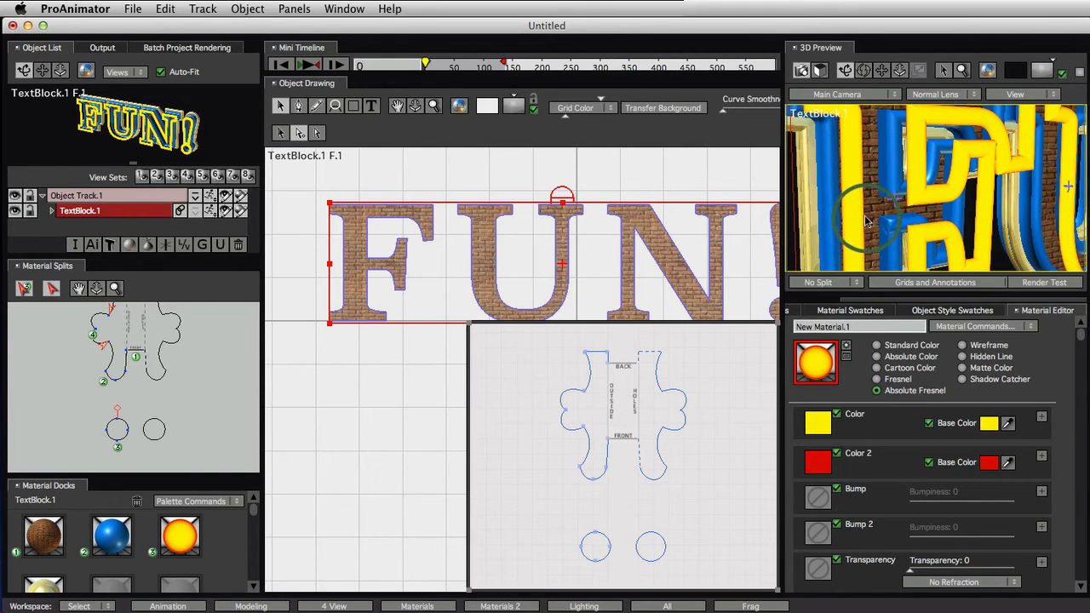
Set the Fresnel options to falloff 0 to 1, tightness 0.5, edge falloff 3.2 and center boost 1, and inspect the tube.
left_click(846, 350)
left_click(558, 186)
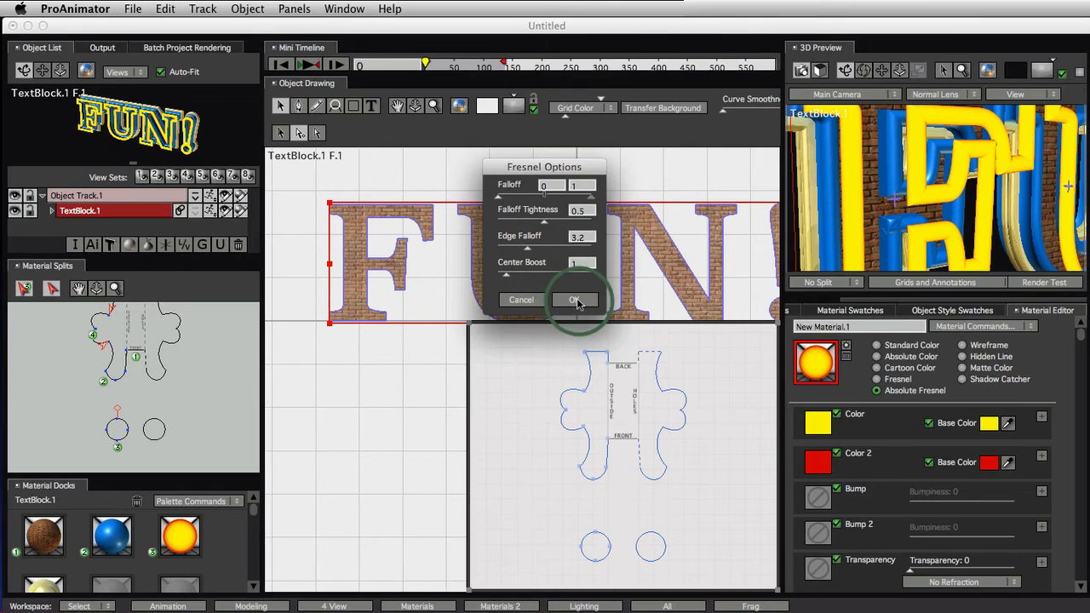
left_click(574, 300)
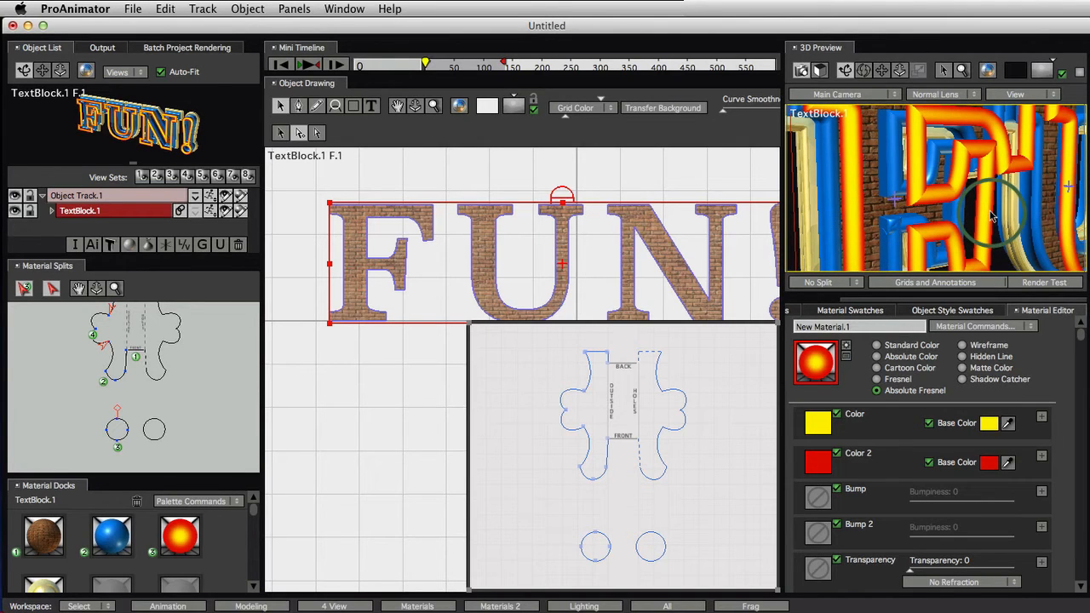
mouse_move(975, 204)
left_mouse_down()
mouse_move(924, 224)
mouse_move(977, 209)
mouse_move(1014, 218)
mouse_move(855, 217)
mouse_move(999, 218)
mouse_move(1079, 235)
mouse_move(718, 368)
mouse_move(803, 349)
mouse_move(898, 274)
left_mouse_up()
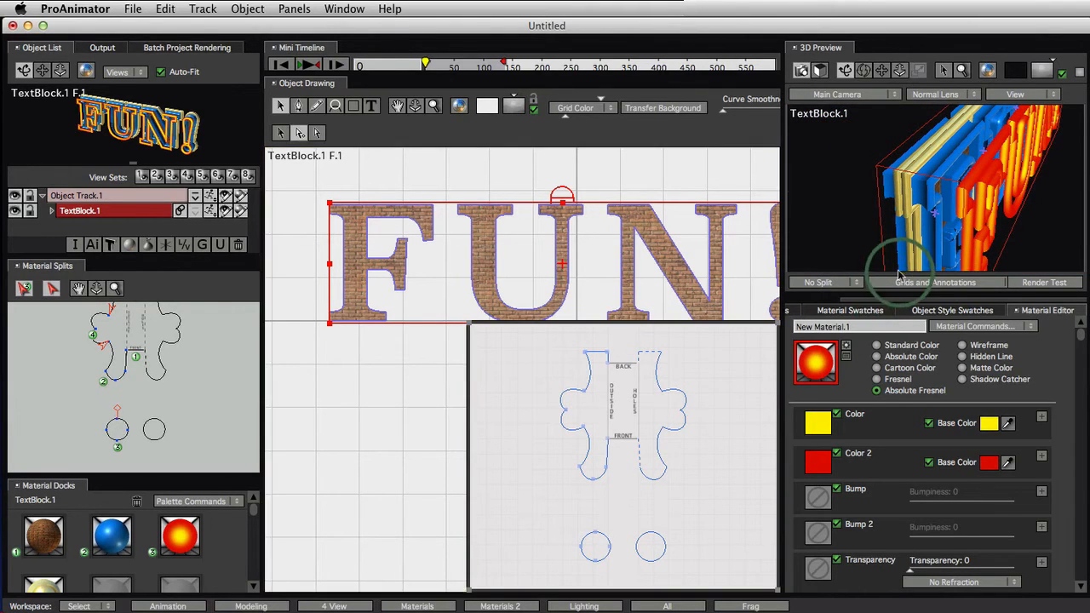
left_click_drag(614, 414, 622, 442)
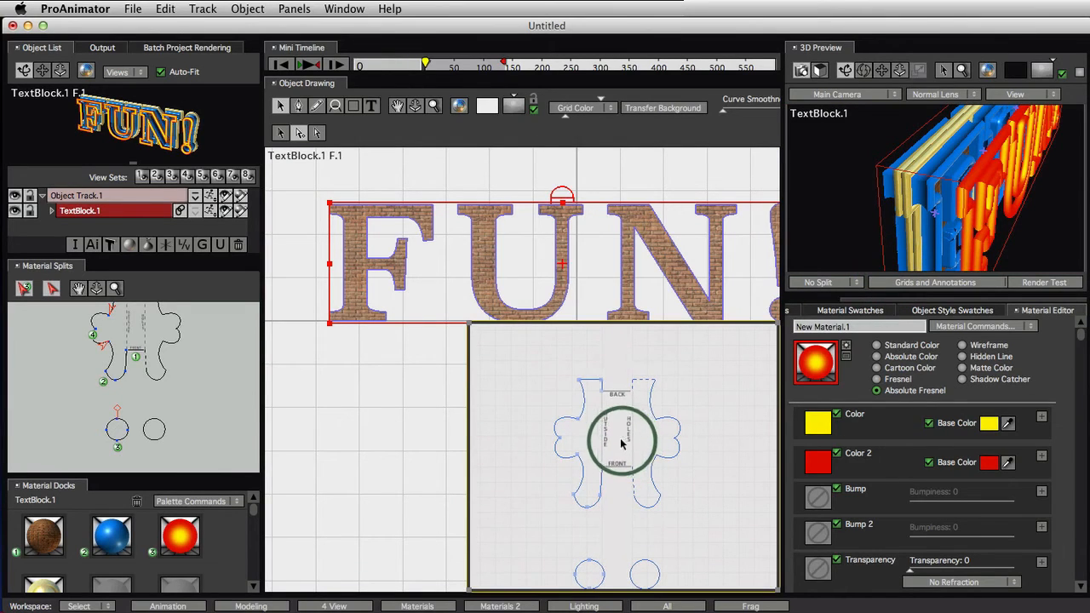
Extend the back end of the outside bevel contour away from the text and pull its middle point out into a peak.
left_click(595, 386)
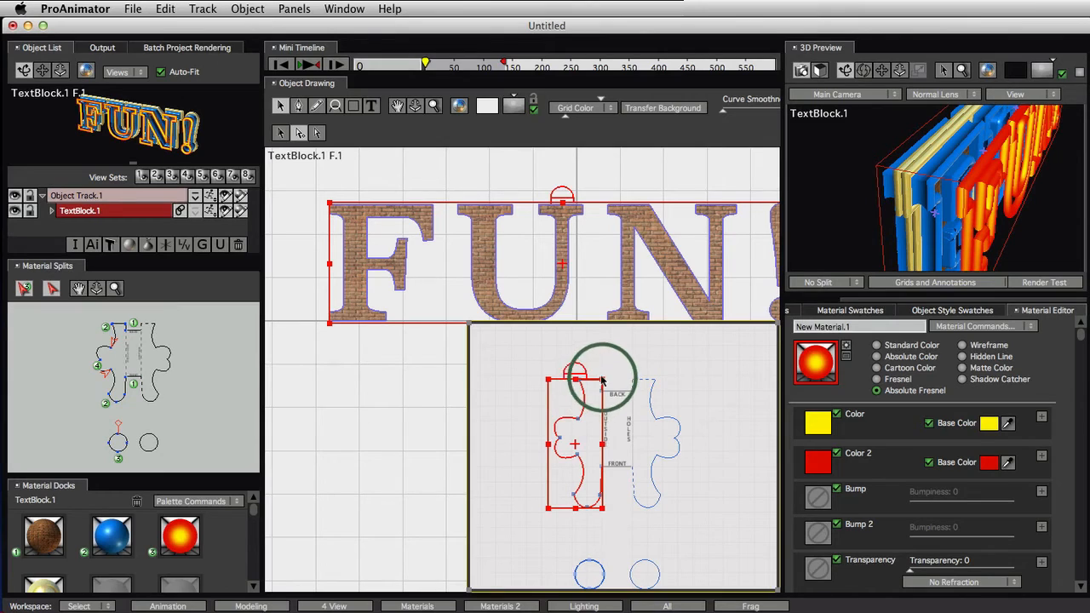
left_click(319, 134)
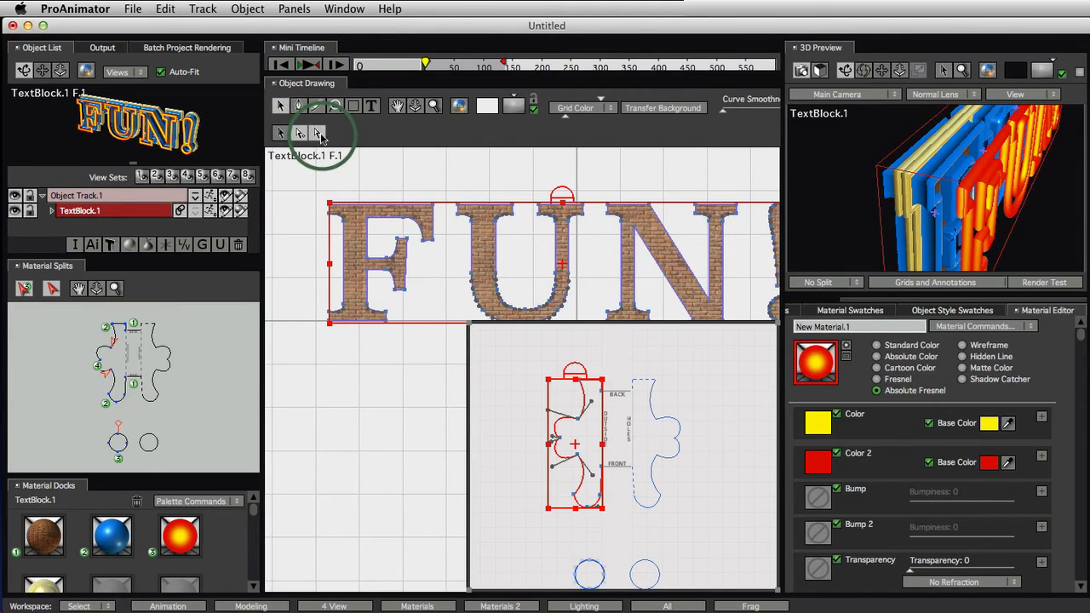
left_click(613, 367)
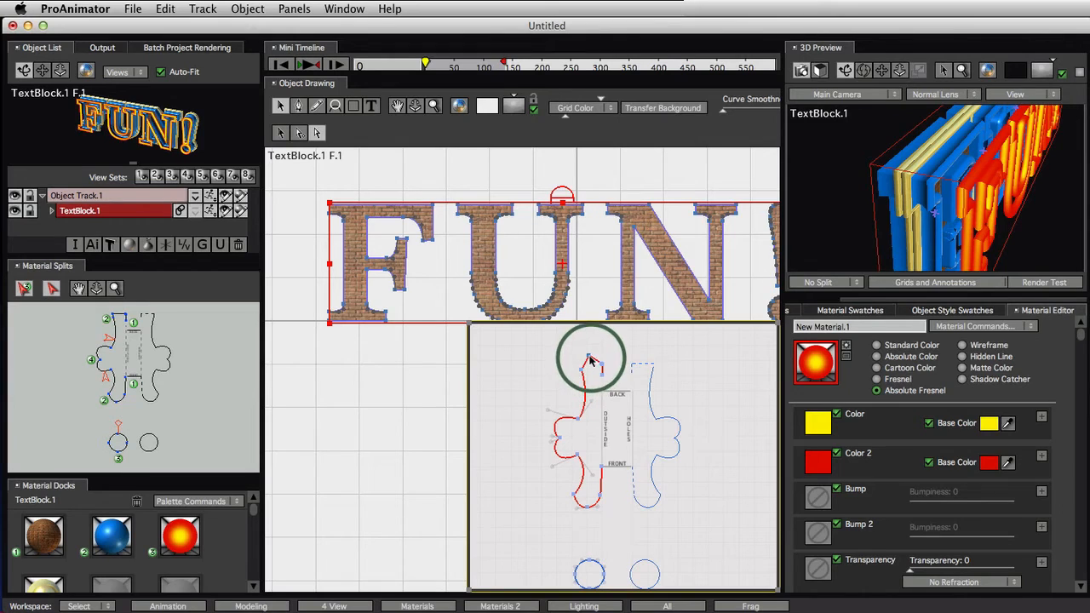
left_click_drag(591, 360, 603, 371)
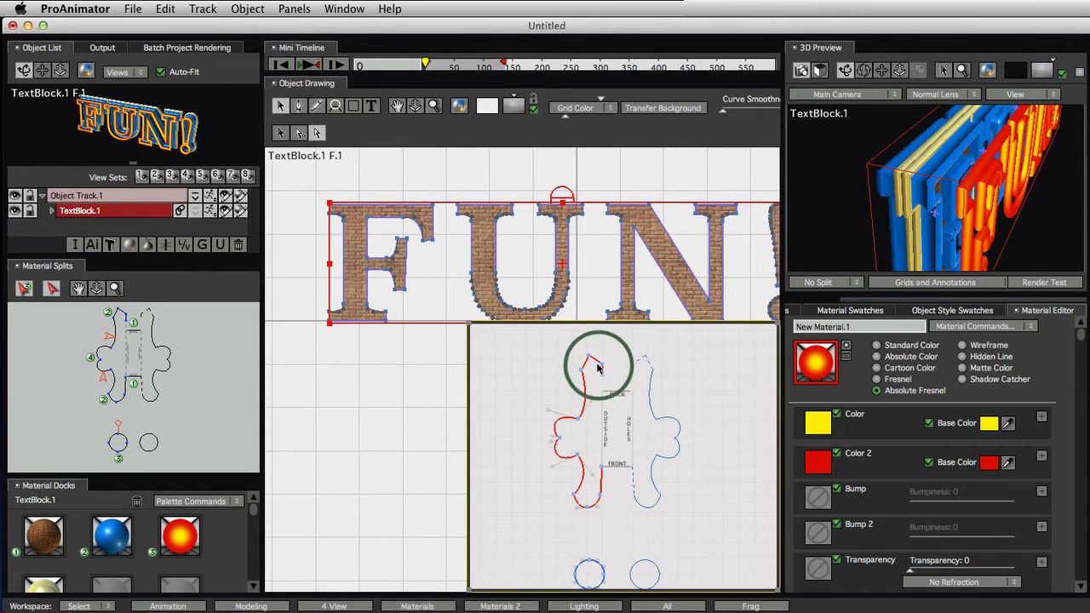
left_click_drag(623, 413, 621, 328)
left_click_drag(596, 390, 633, 504)
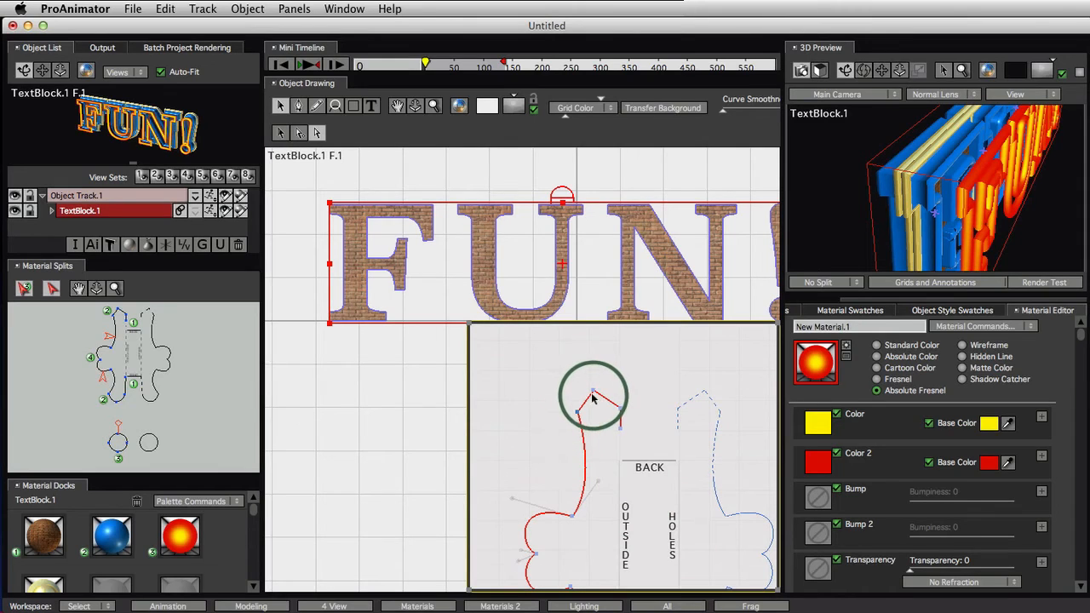
Convert the peak point at the back of the bevel contour into a smooth curve to round that end.
left_click(291, 125)
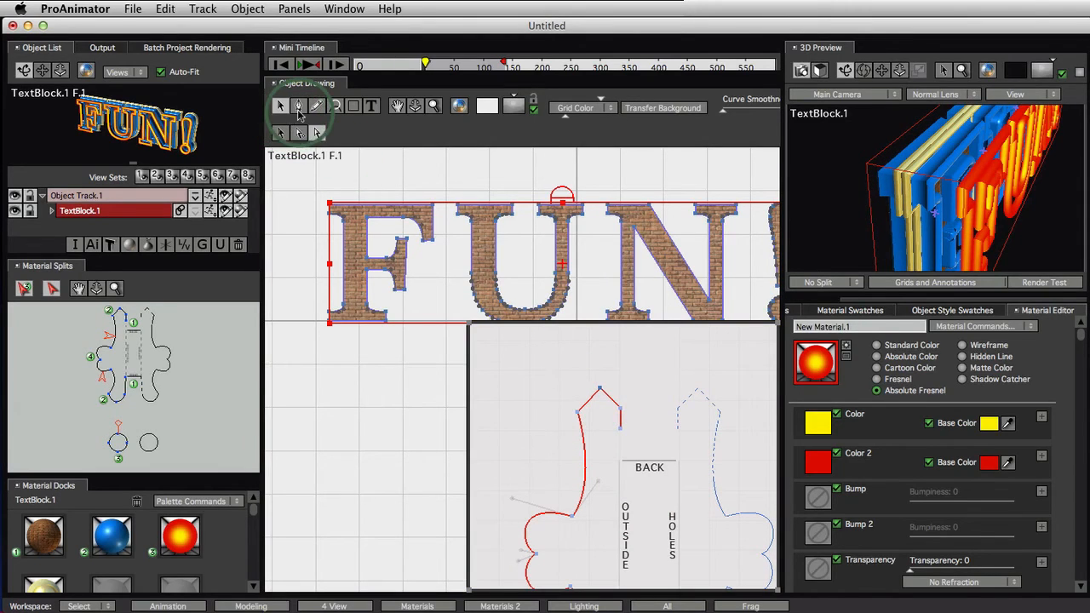
left_click(298, 106)
left_click(599, 382)
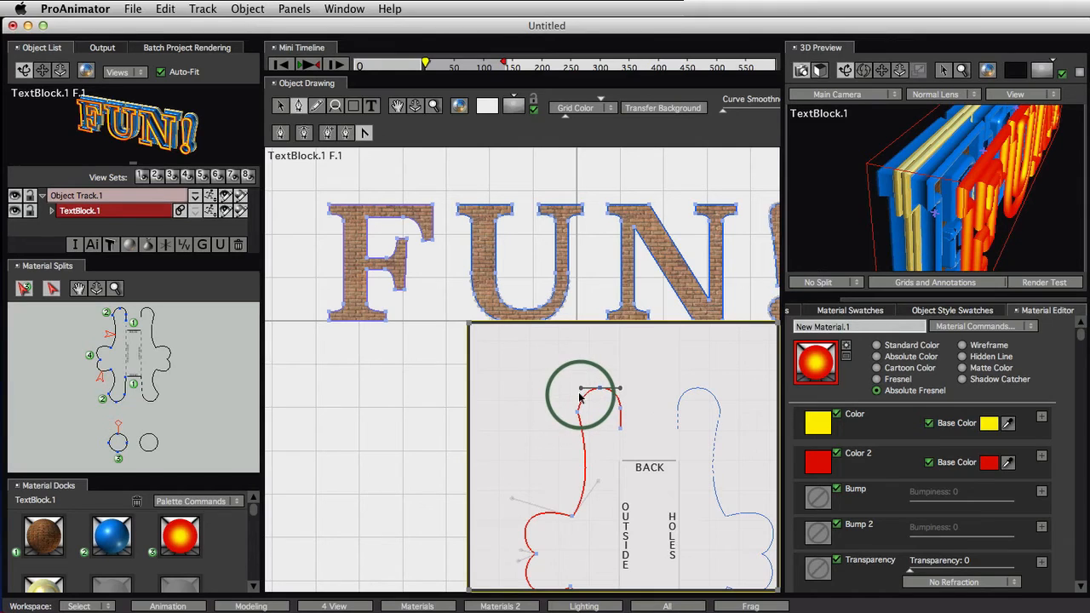
left_click(280, 106)
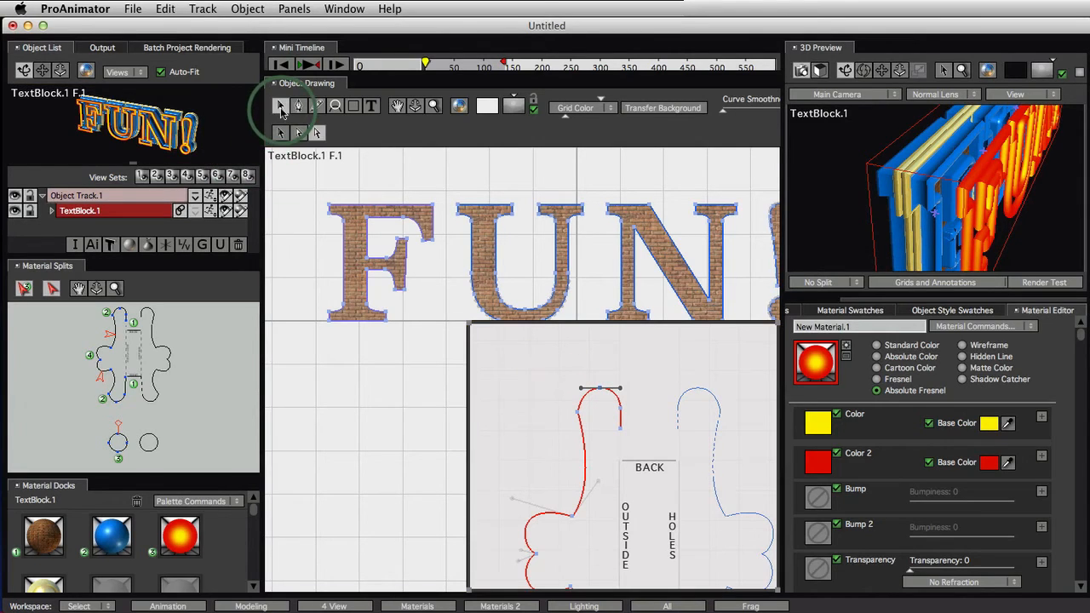
Enlarge the bevel contour area and reshape the rounded back lobe by moving its tip and outer side points.
mouse_move(860, 170)
left_mouse_down()
mouse_move(911, 183)
mouse_move(926, 217)
mouse_move(903, 215)
mouse_move(913, 214)
mouse_move(751, 371)
left_mouse_up()
mouse_move(671, 502)
left_mouse_down()
mouse_move(649, 396)
mouse_move(524, 392)
mouse_move(518, 318)
mouse_move(463, 326)
mouse_move(449, 188)
left_mouse_up()
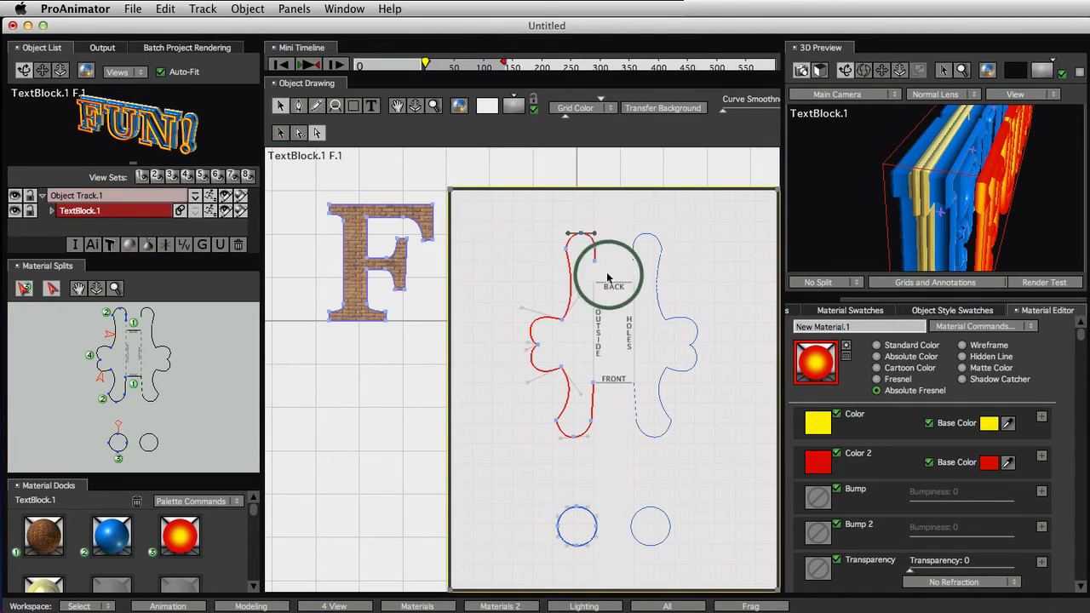
mouse_move(567, 253)
left_mouse_down()
mouse_move(560, 244)
mouse_move(584, 238)
mouse_move(579, 223)
left_mouse_up()
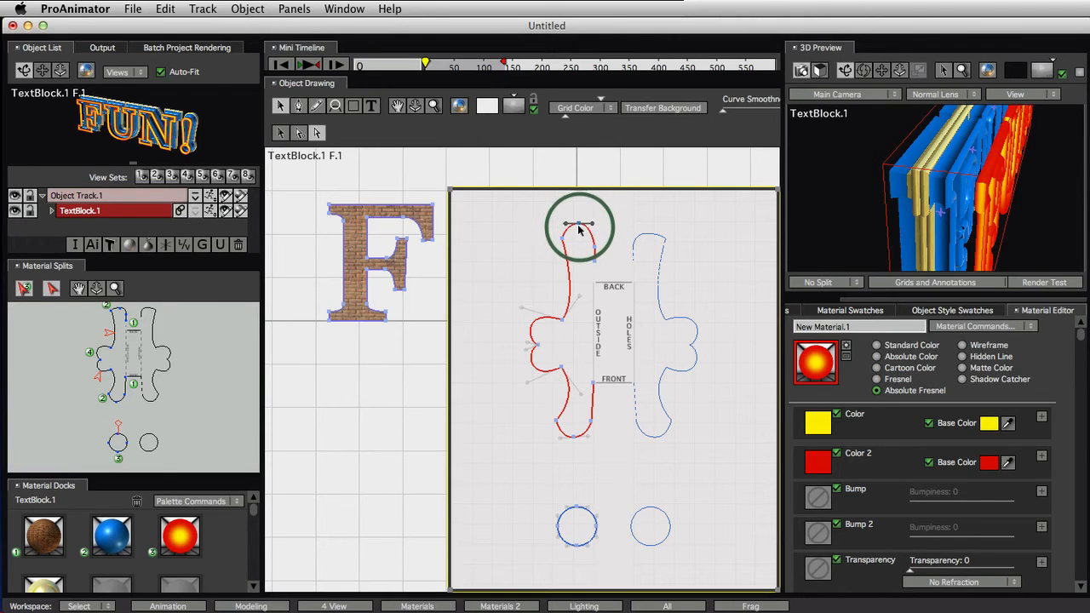
mouse_move(888, 220)
left_mouse_down()
mouse_move(907, 213)
mouse_move(869, 213)
left_mouse_up()
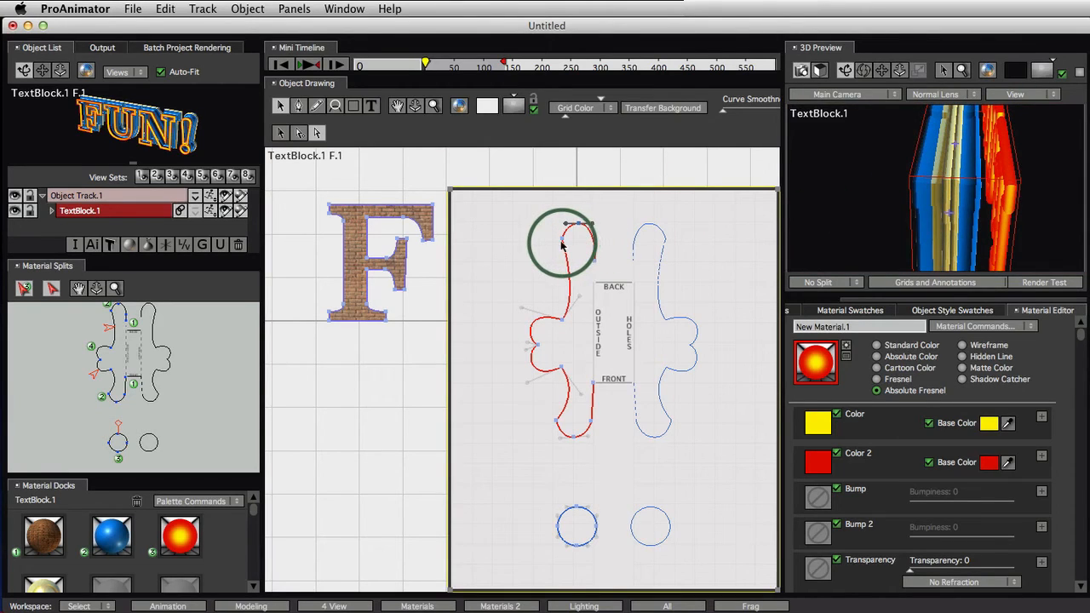
mouse_move(561, 246)
left_mouse_down()
mouse_move(577, 231)
mouse_move(555, 251)
left_mouse_up()
Move the bevel's back material split to the corner where the back lobe meets the middle double curve.
mouse_move(186, 395)
left_mouse_down()
mouse_move(157, 358)
mouse_move(196, 417)
left_mouse_up()
left_click_drag(134, 361, 145, 362)
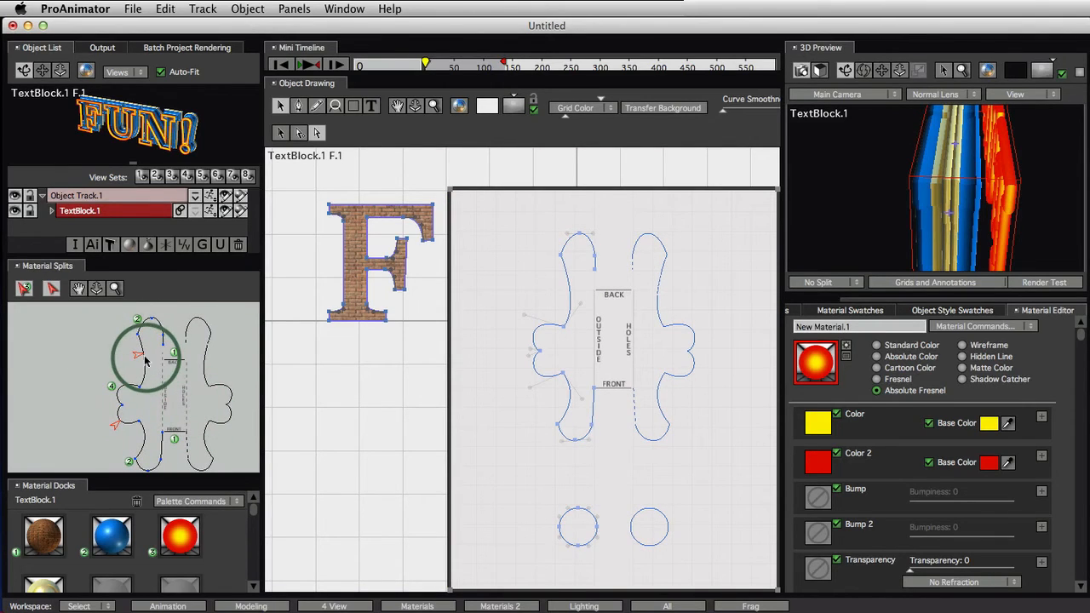
left_click(700, 289)
left_click(898, 231)
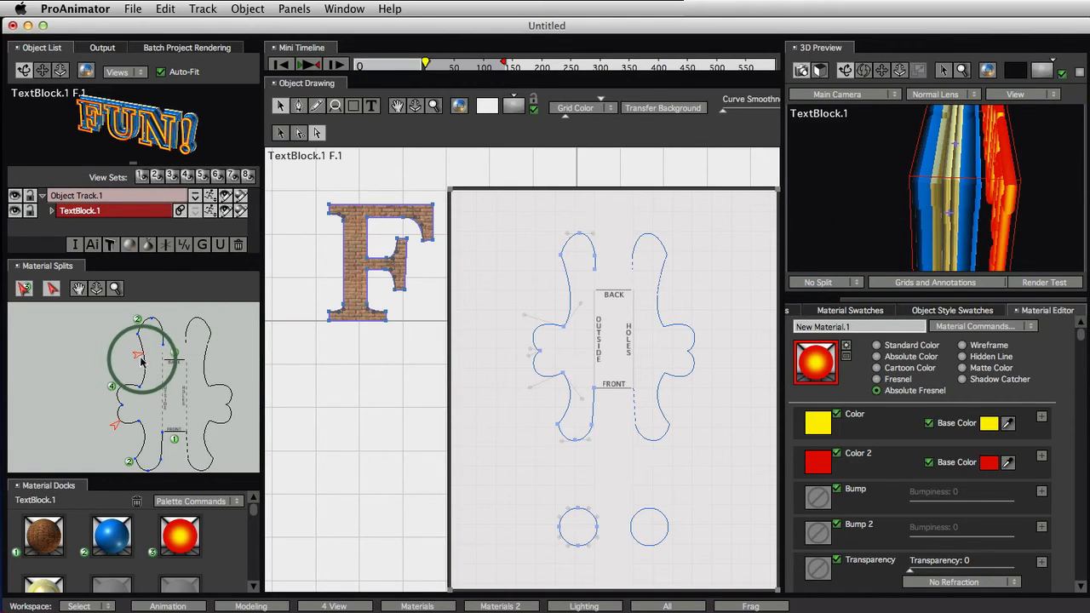
mouse_move(141, 361)
left_mouse_down()
mouse_move(143, 394)
mouse_move(119, 430)
mouse_move(140, 429)
left_mouse_up()
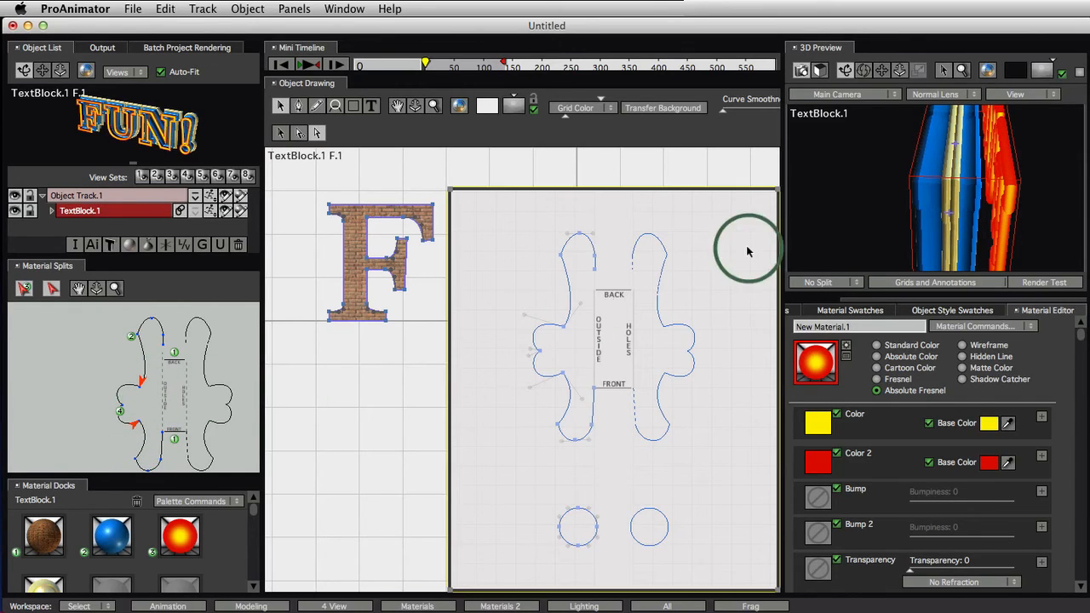
Shorten and widen the back lobe by moving its outer side point and tip toward the text, and check the whole 3D text.
left_click_drag(975, 223, 962, 218)
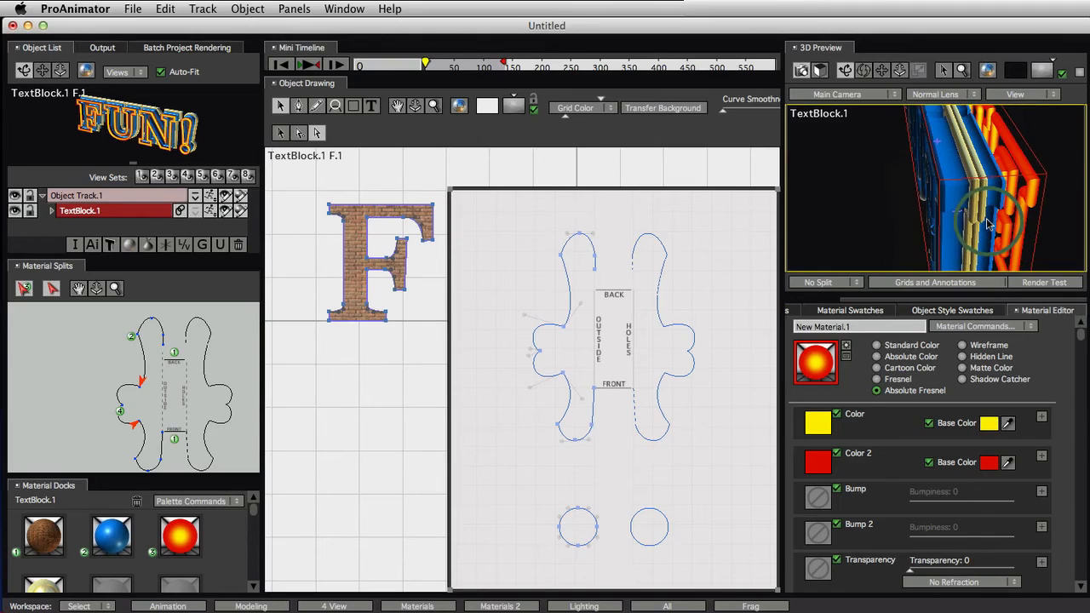
left_click(562, 265)
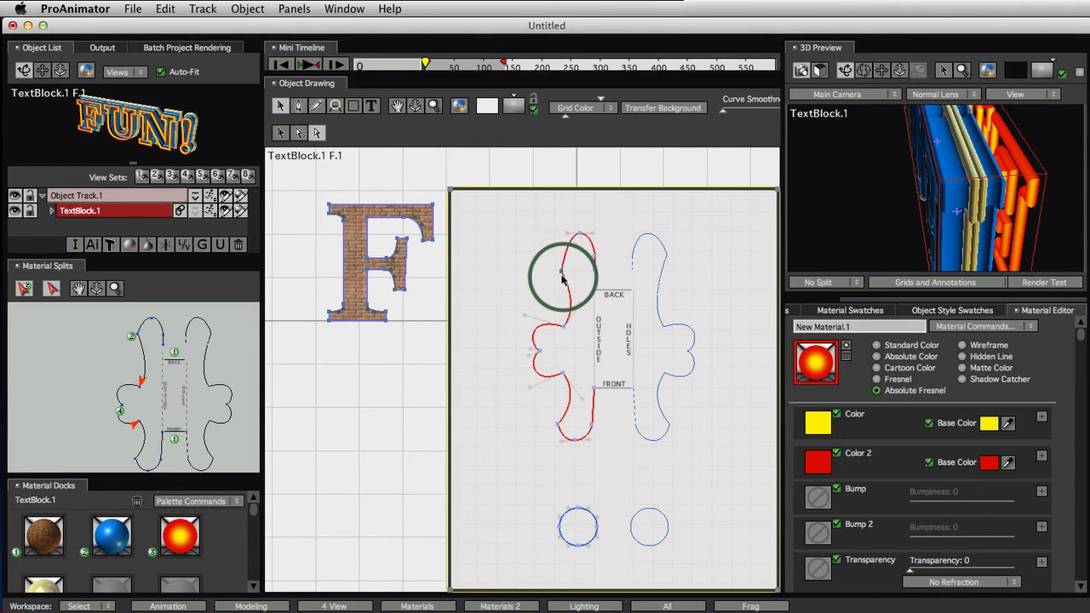
left_click_drag(561, 275, 560, 274)
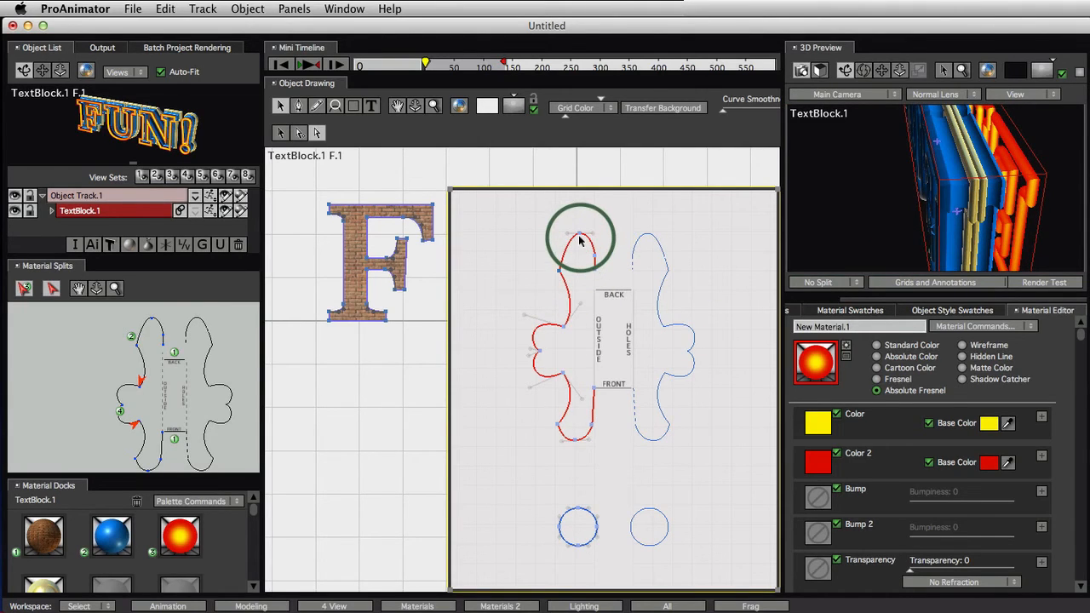
left_click_drag(579, 235, 578, 251)
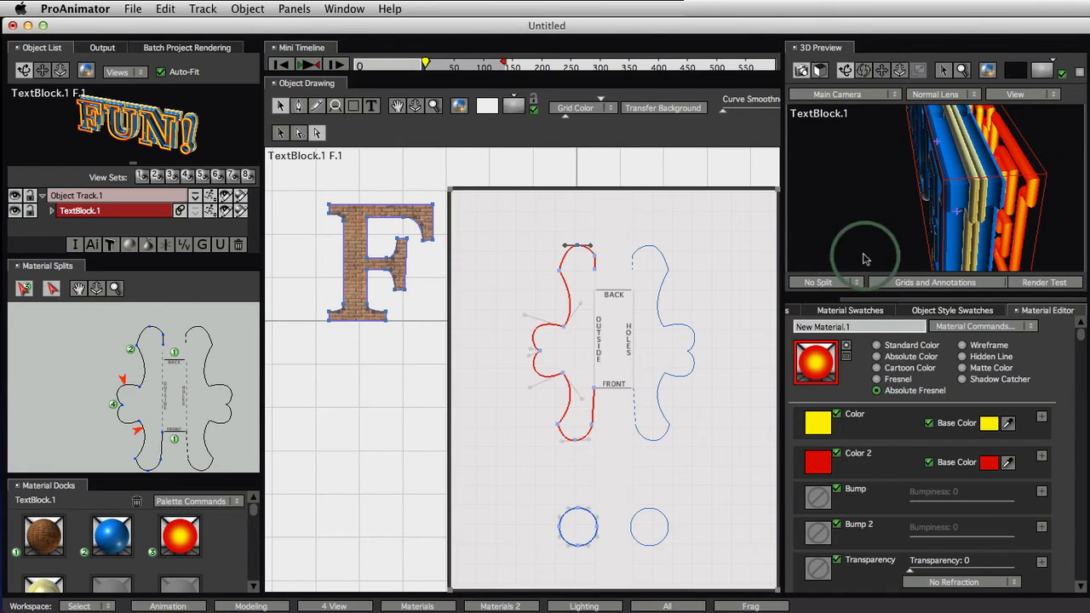
mouse_move(987, 211)
left_mouse_down()
mouse_move(993, 201)
mouse_move(815, 224)
mouse_move(791, 195)
mouse_move(1020, 209)
mouse_move(958, 209)
mouse_move(906, 231)
mouse_move(918, 236)
mouse_move(672, 227)
left_mouse_up()
Shrink the bevel contour area, and raise the top of the U's left stem and lower the top of its right stem.
left_click(454, 204)
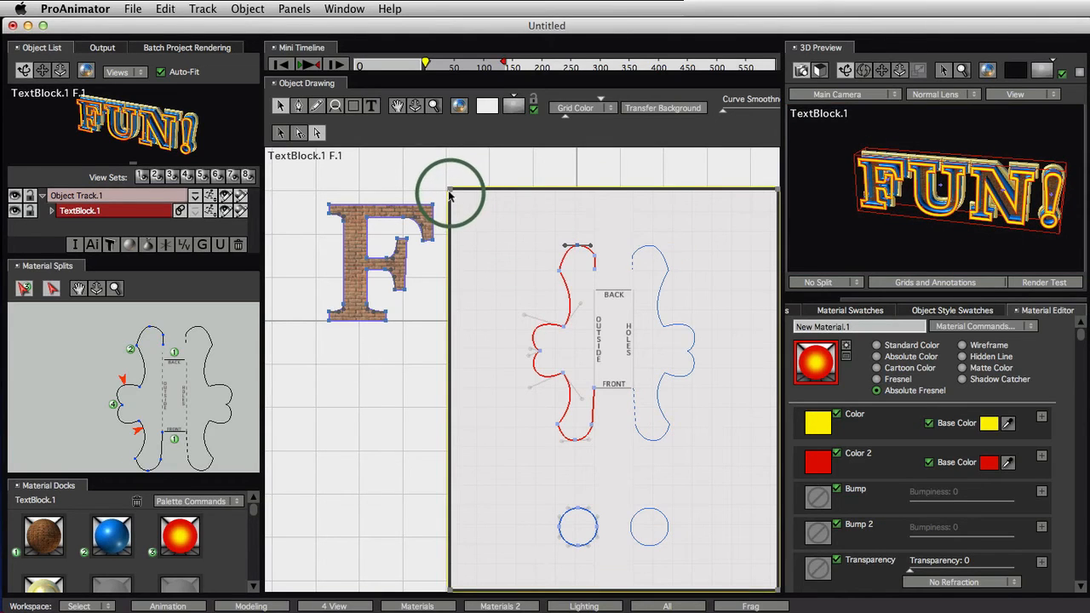
left_click_drag(450, 191, 616, 456)
left_click_drag(664, 365, 612, 383)
left_click(300, 133)
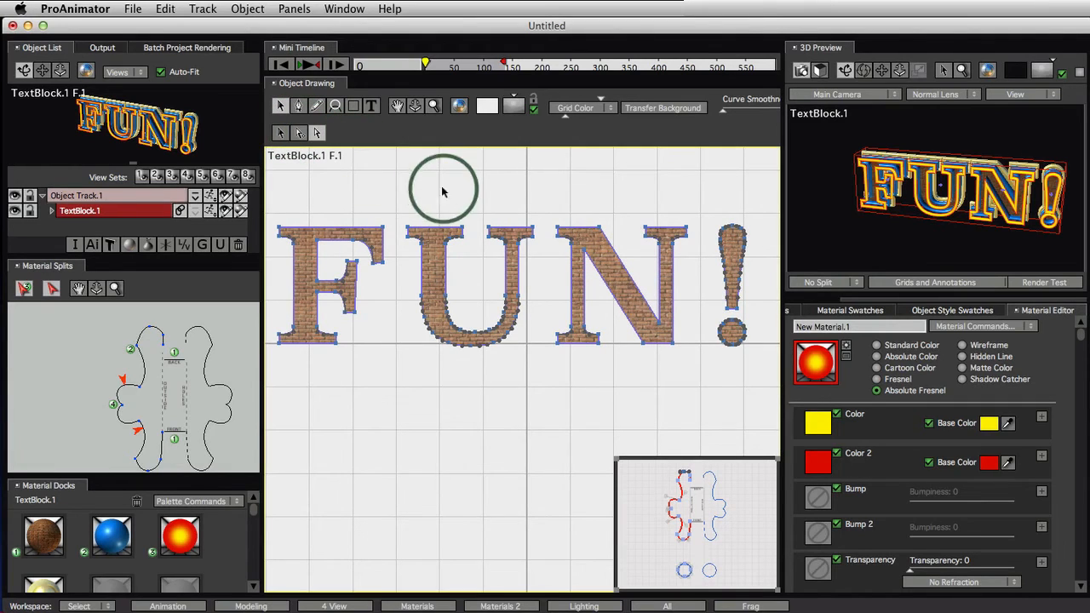
mouse_move(400, 218)
left_mouse_down()
mouse_move(466, 254)
mouse_move(444, 219)
left_mouse_up()
left_click_drag(545, 207, 523, 251)
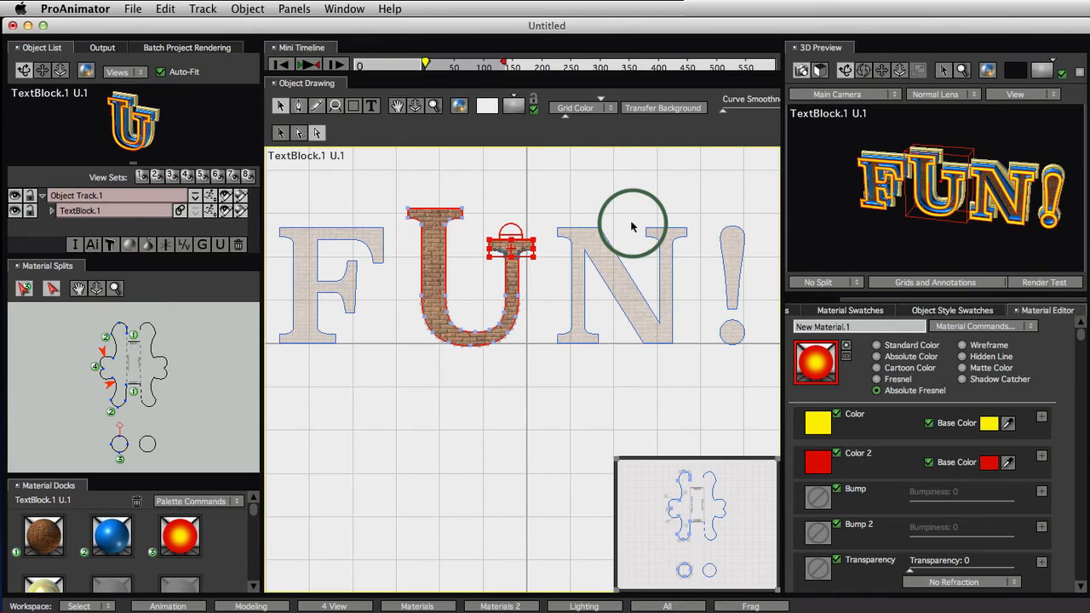
Lower the serif points on top of the N's right stem and view the edited letters in 3D.
left_click_drag(632, 226, 679, 253)
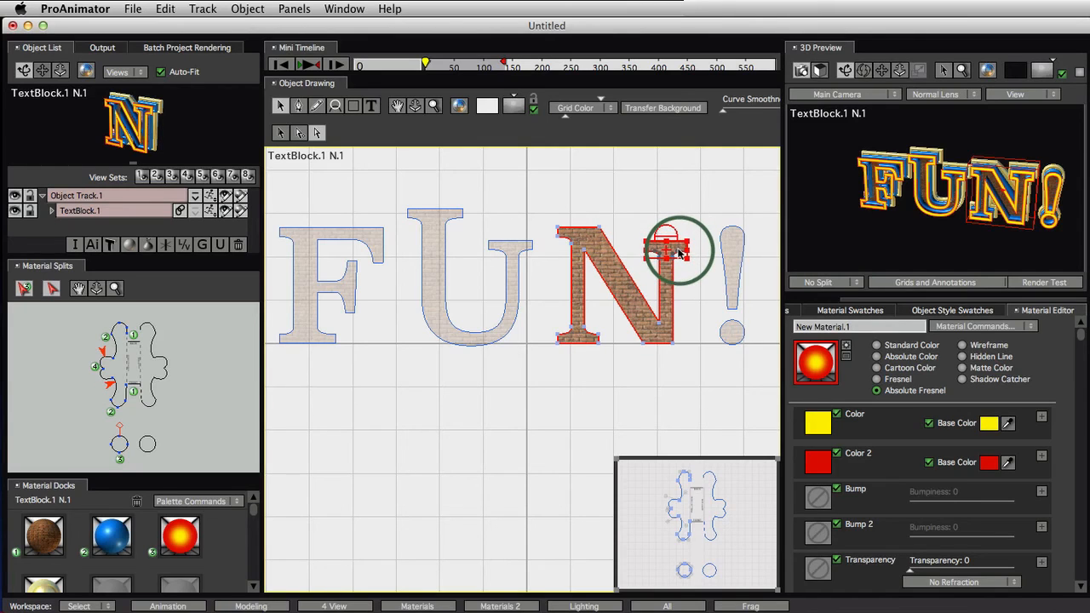
left_click_drag(715, 174, 661, 186)
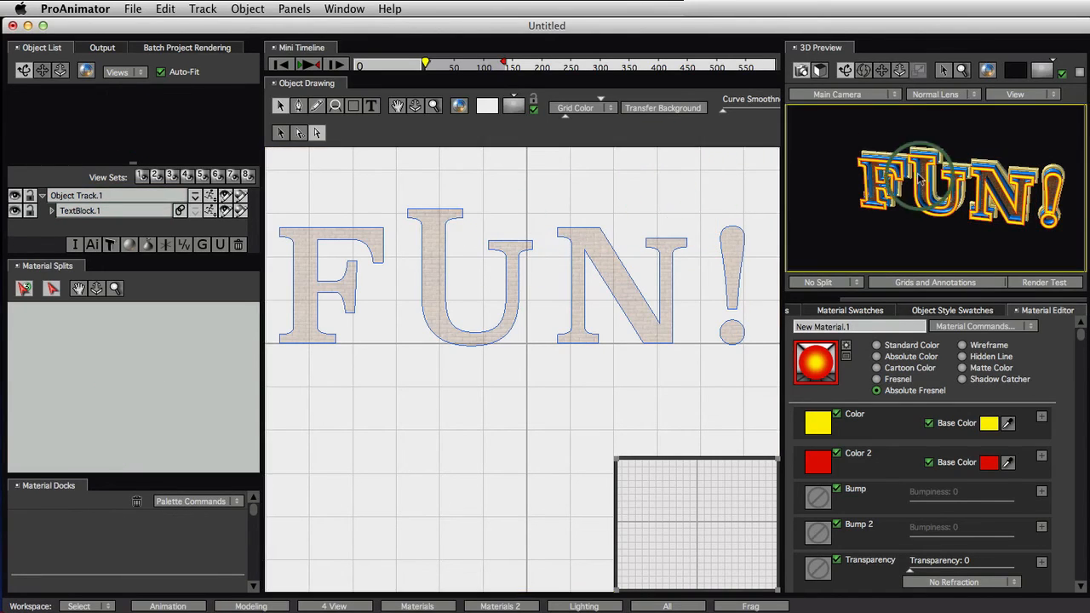
left_click_drag(998, 213, 991, 189)
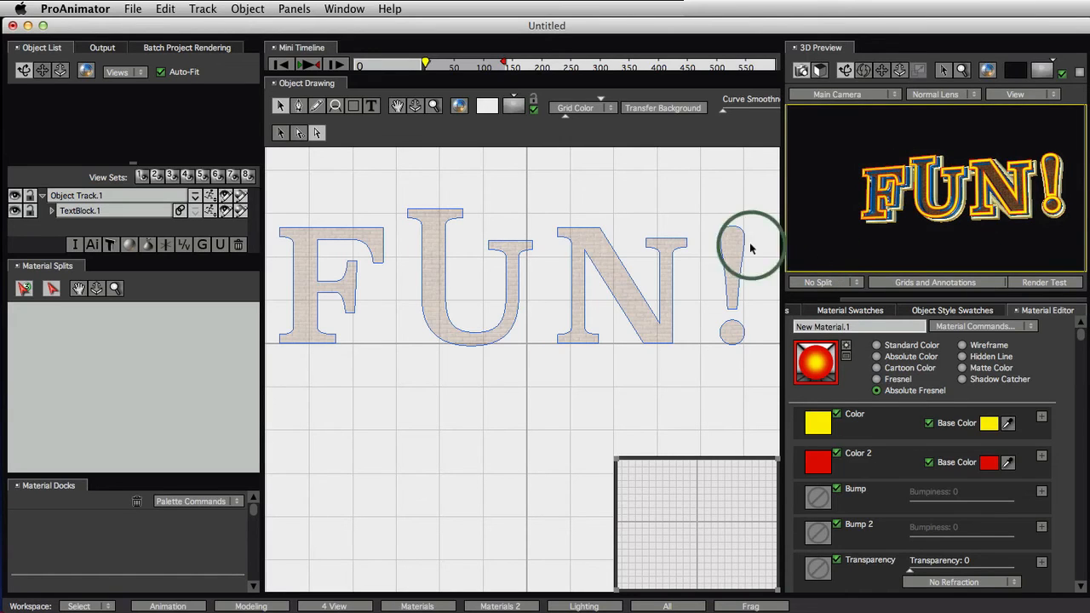
left_click(726, 300)
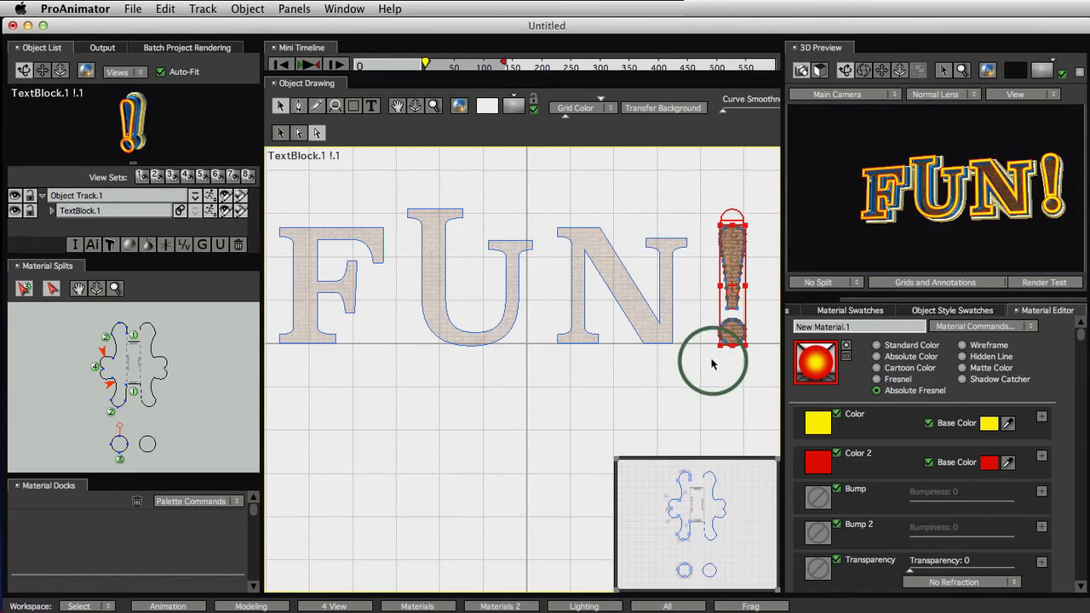
left_click_drag(731, 227, 736, 199)
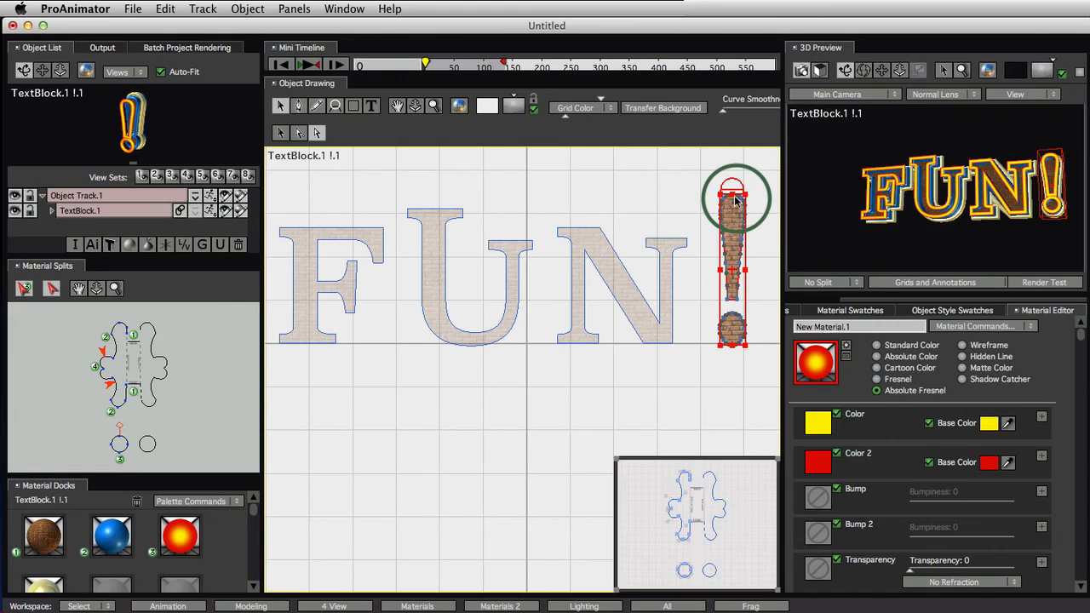
key("super+z")
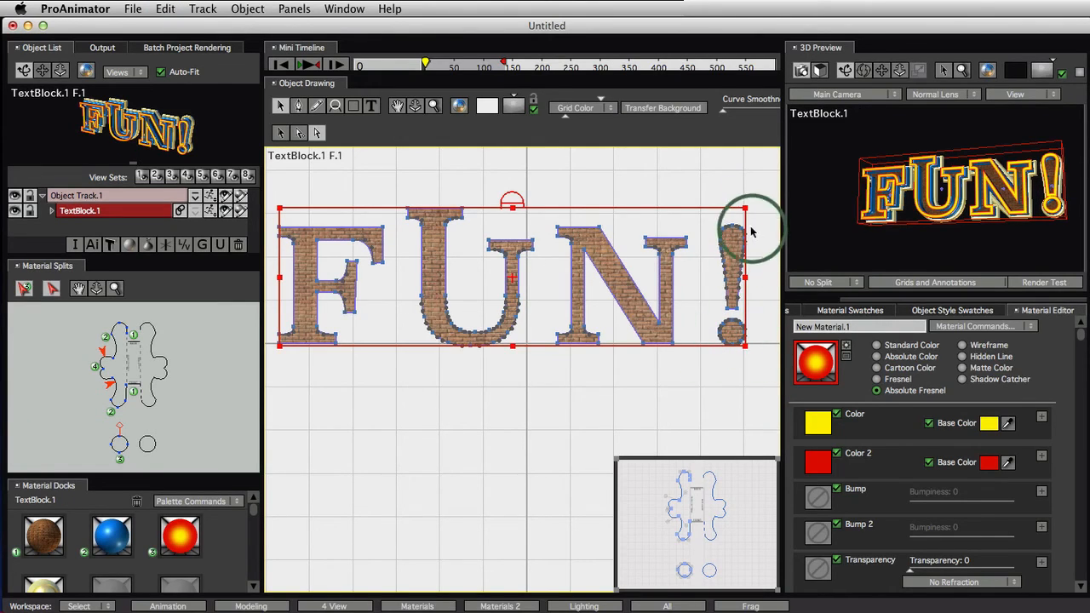
Stretch only the stroke of the exclamation mark upward, leaving out its dot, and inspect the letters in 3D.
left_click_drag(758, 207, 716, 317)
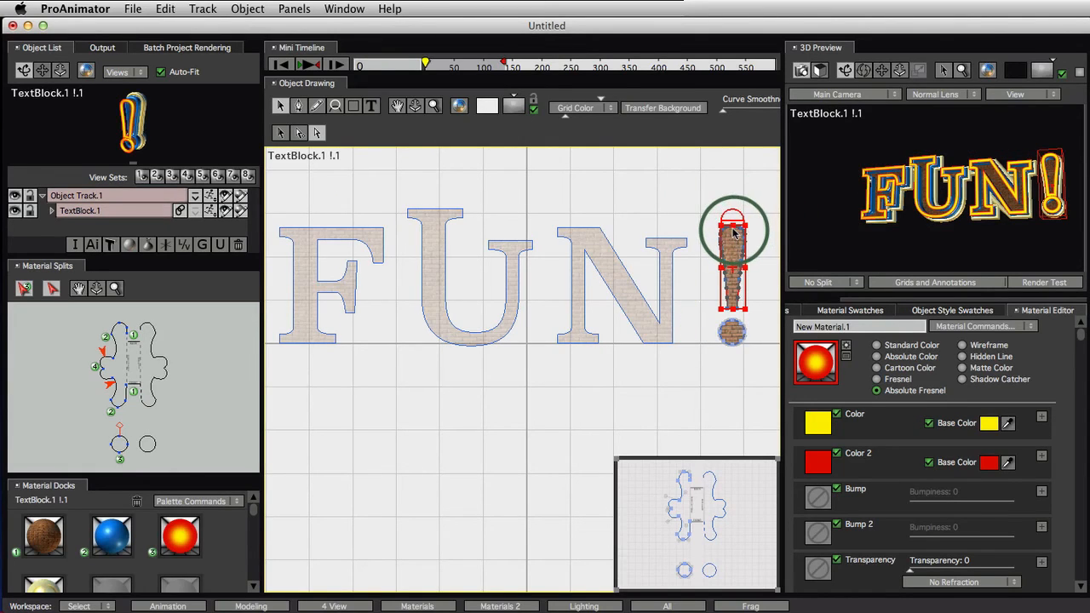
left_click_drag(732, 229, 733, 197)
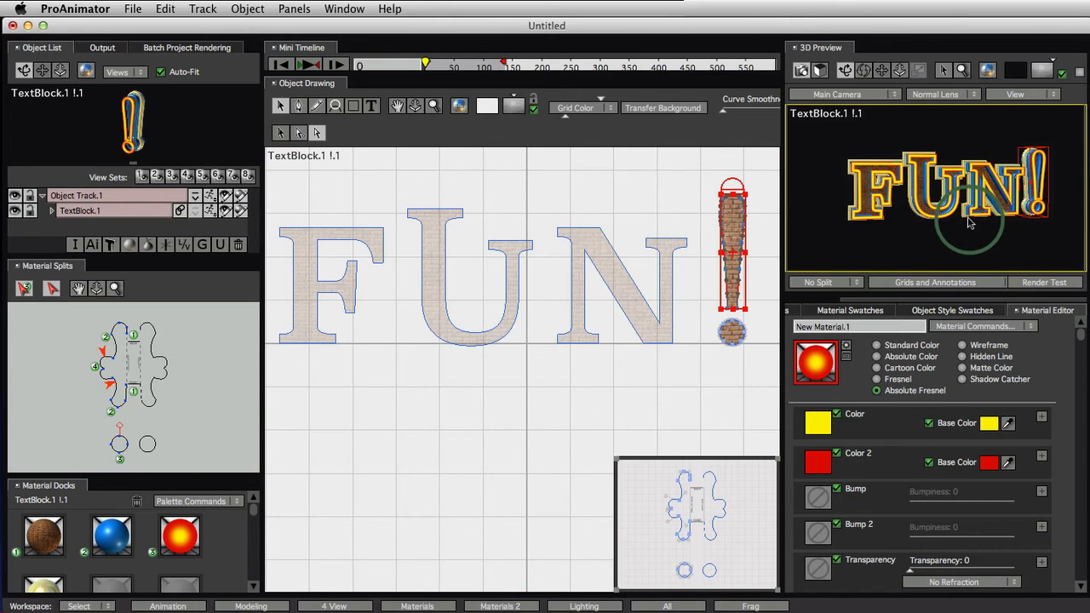
scroll(979, 235, "up", 10)
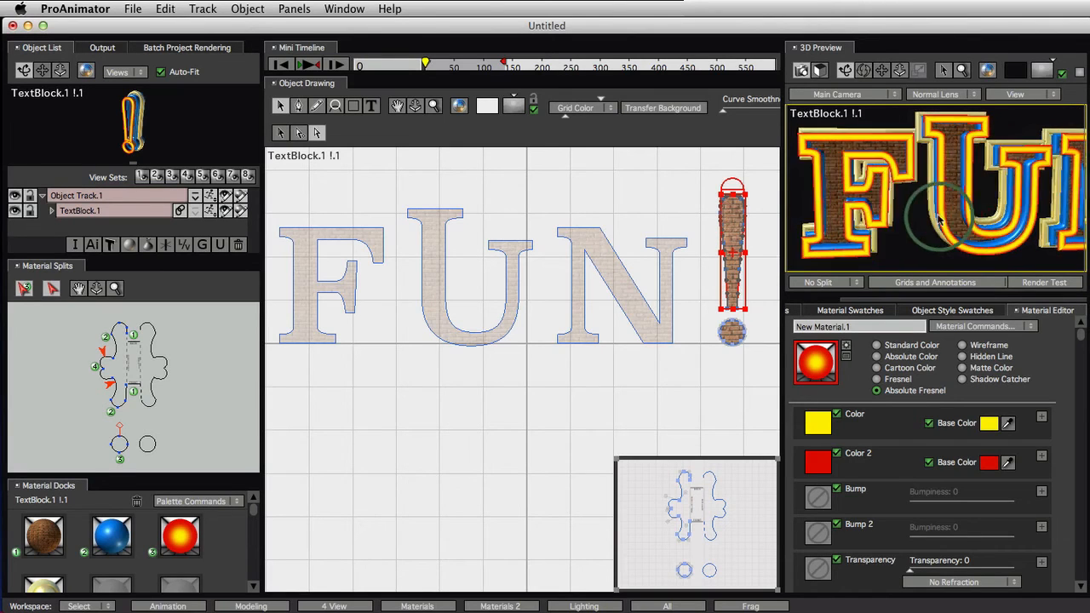
mouse_move(937, 220)
left_mouse_down()
mouse_move(920, 219)
mouse_move(992, 209)
mouse_move(947, 219)
left_mouse_up()
scroll(946, 219, "down", 5)
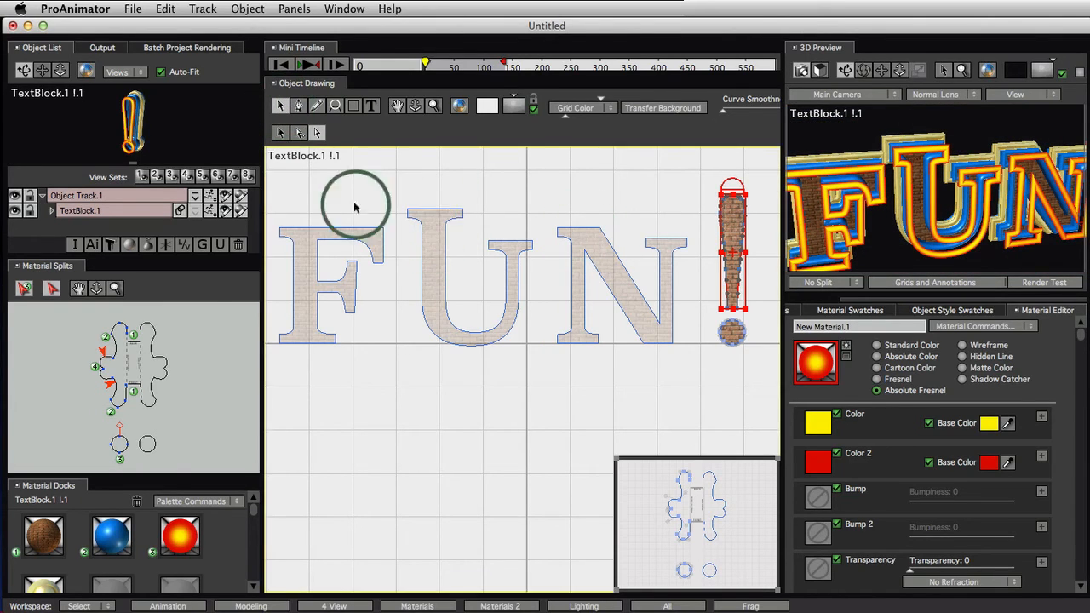
Edit the FUN! text block and set its character spacing to 111.
left_click(280, 133)
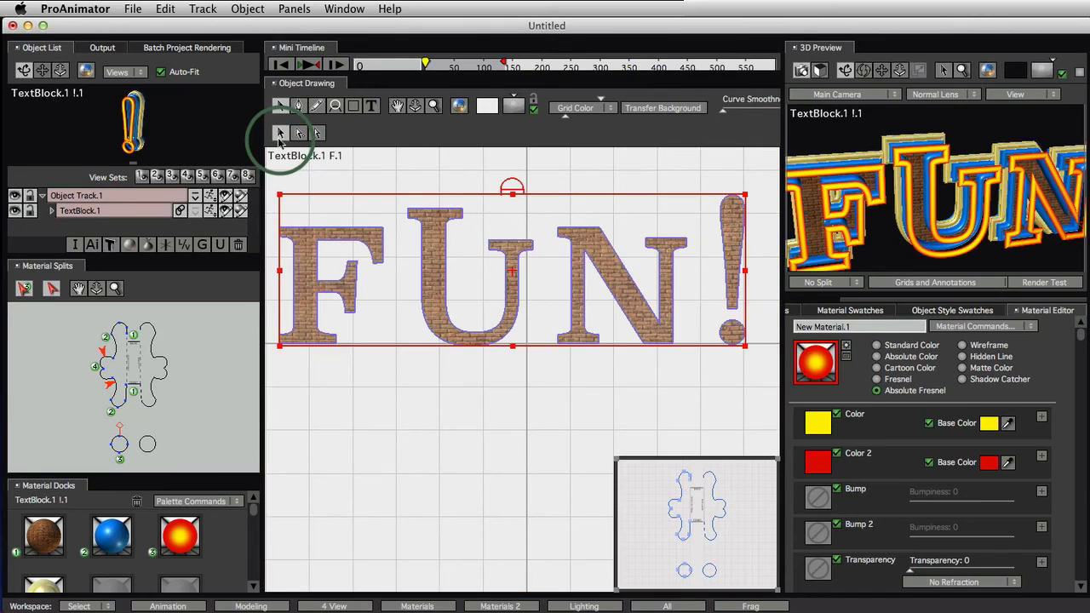
double_click(358, 241)
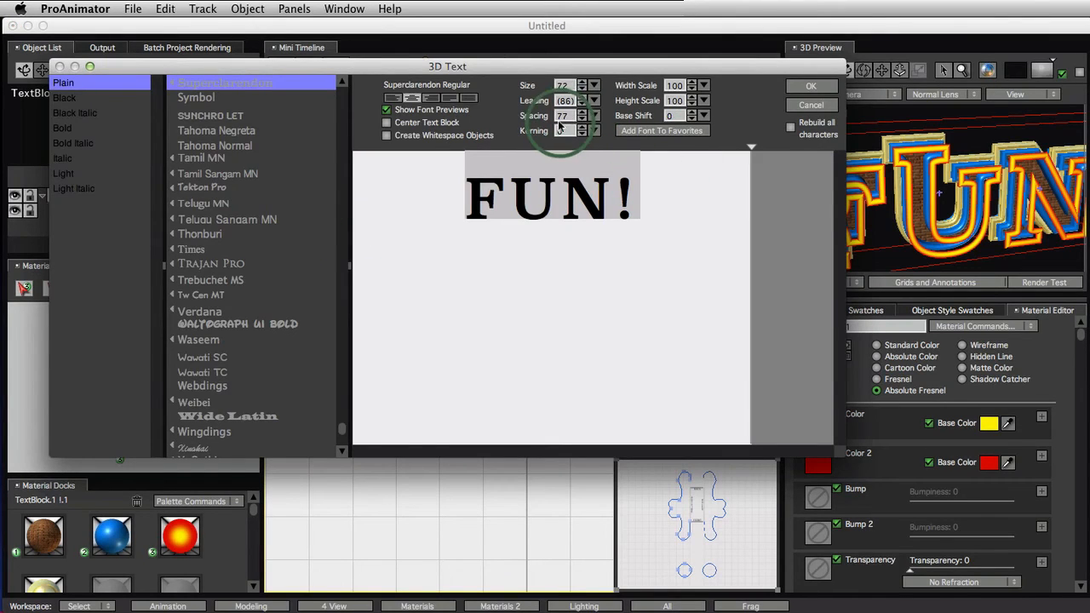
left_click_drag(560, 123, 587, 124)
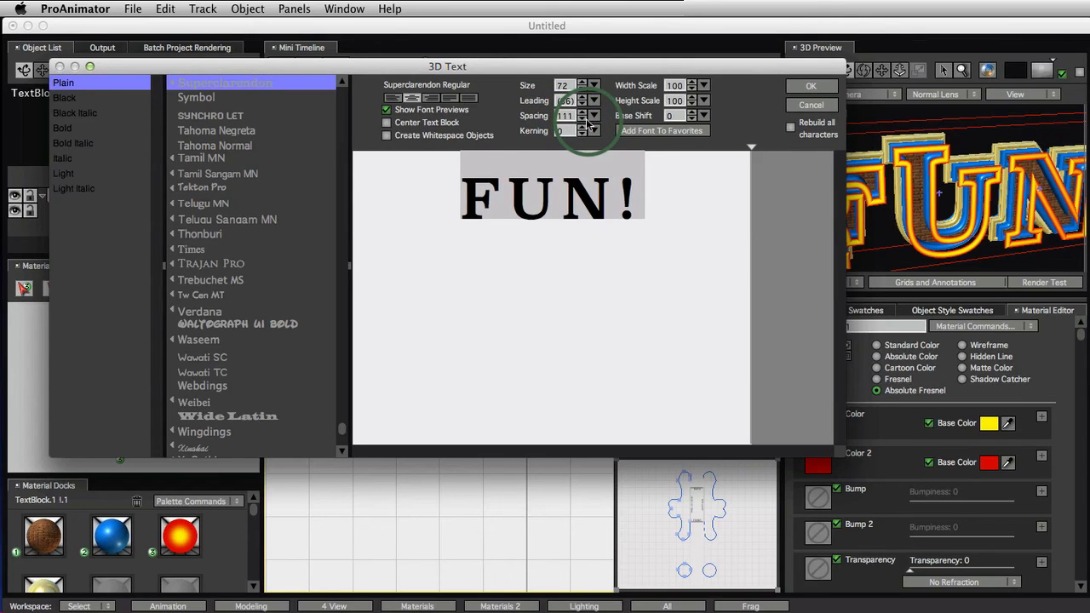
left_click(807, 88)
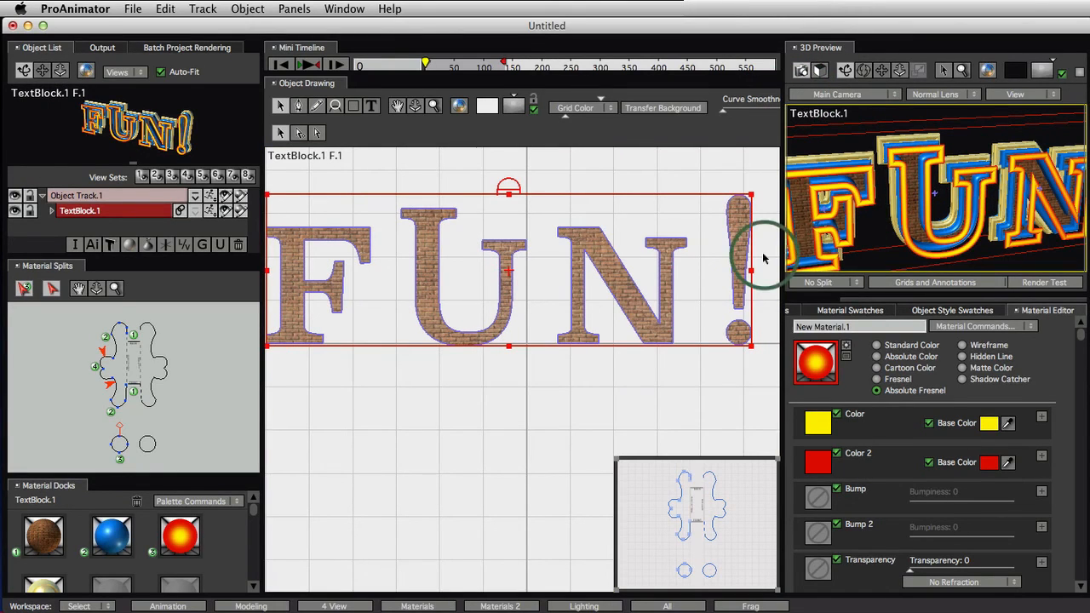
Save the look of the FUN! text as a new object style named FUN Style and find it among the swatches.
left_click_drag(1003, 231, 950, 216)
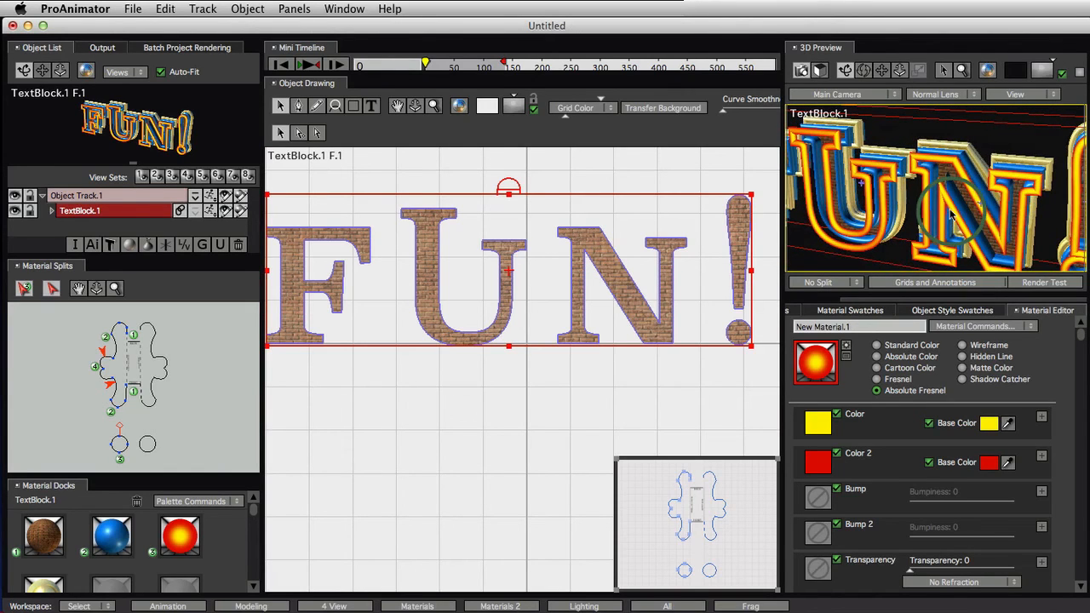
left_click_drag(935, 295, 935, 317)
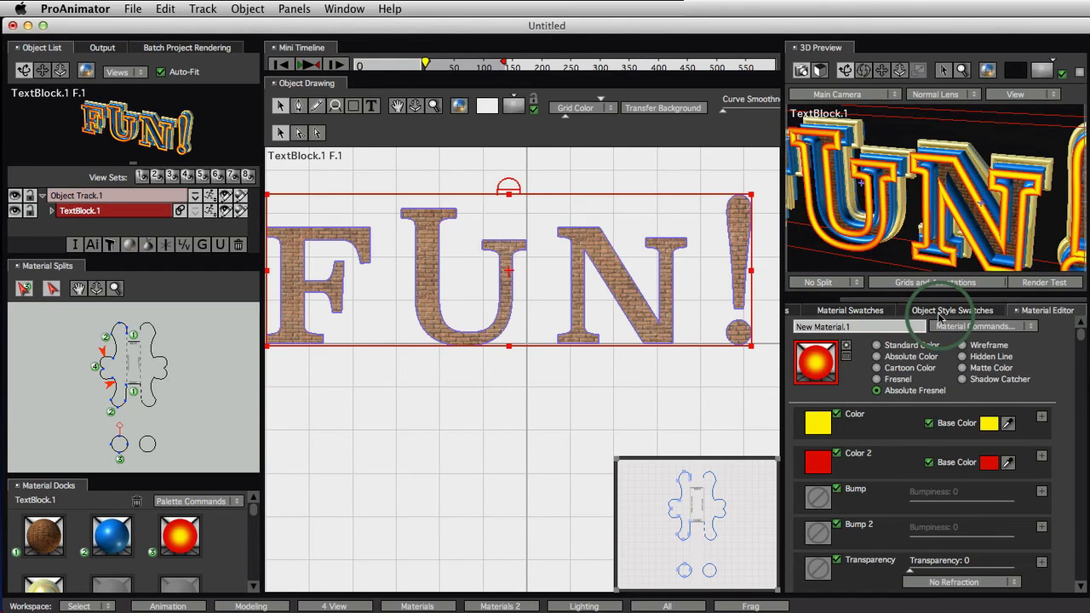
left_click(940, 312)
left_click_drag(952, 218, 958, 208)
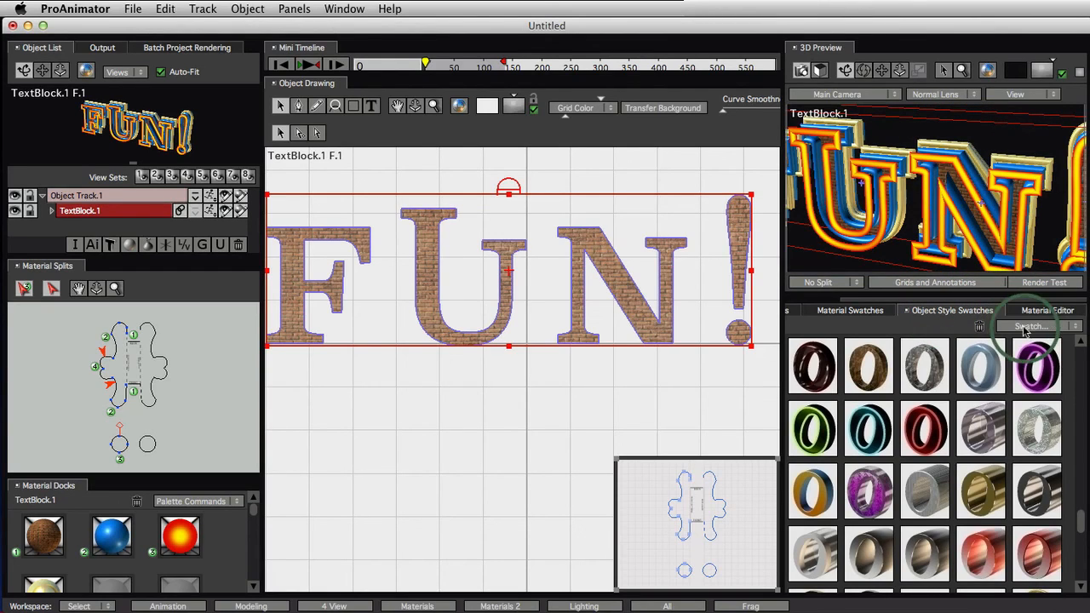
right_click(972, 345)
left_click(971, 341)
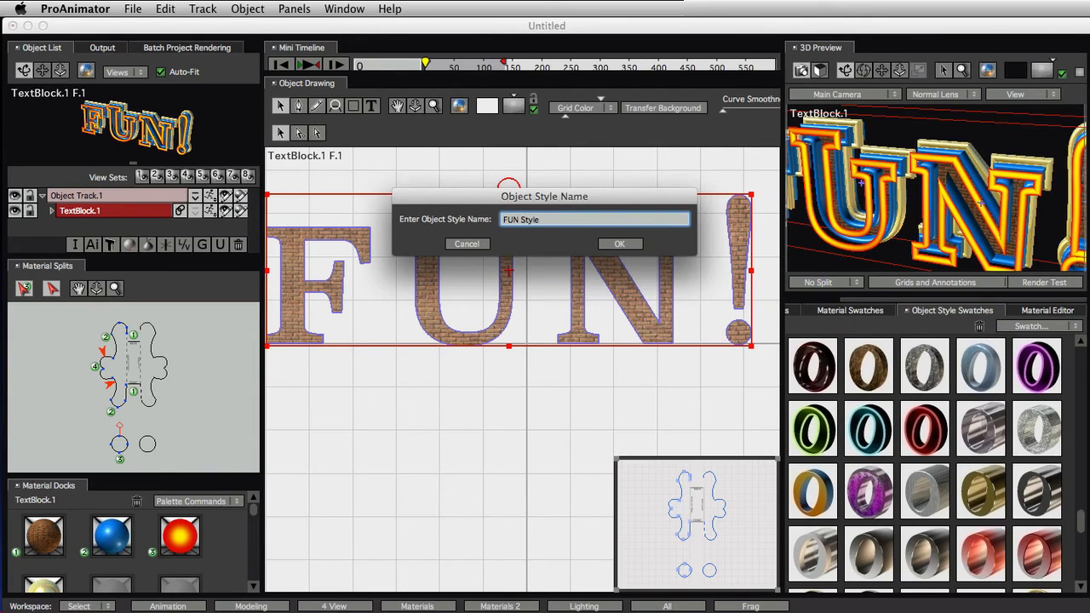
left_click(613, 244)
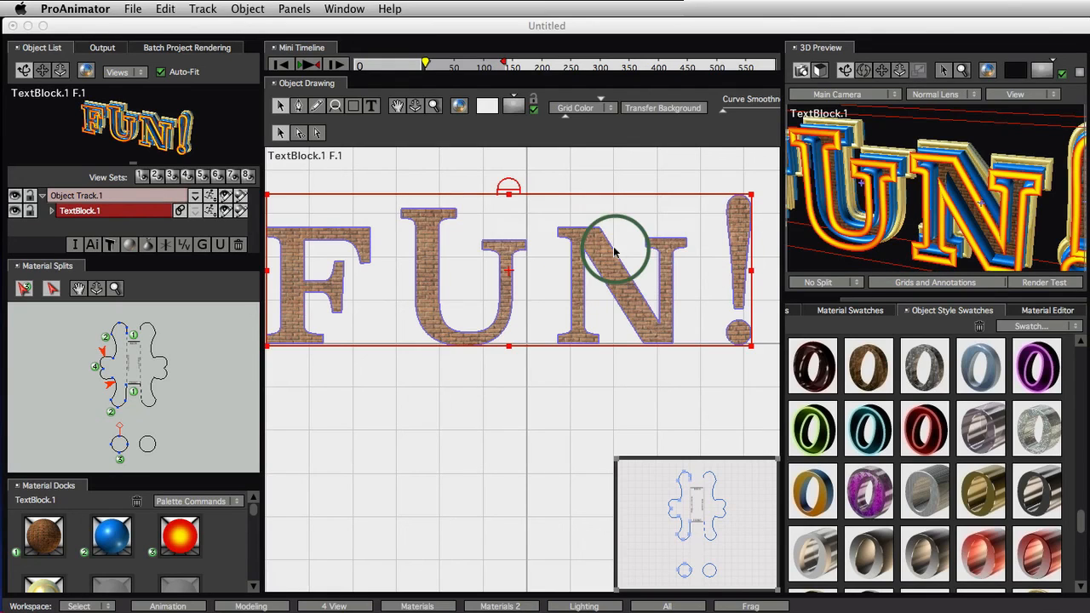
left_click_drag(1083, 536, 1079, 584)
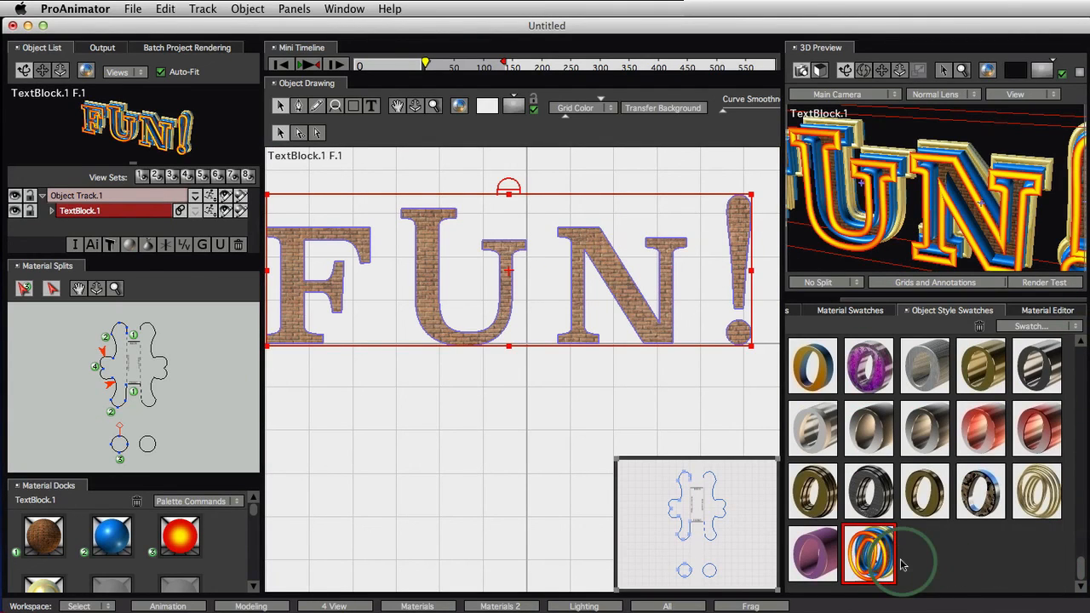
Hide the object track that holds the FUN! text and clear the selection.
left_click_drag(903, 565, 842, 202)
mouse_move(926, 223)
right_mouse_down()
mouse_move(942, 259)
mouse_move(938, 239)
right_mouse_up()
middle_click_drag(912, 230, 936, 223)
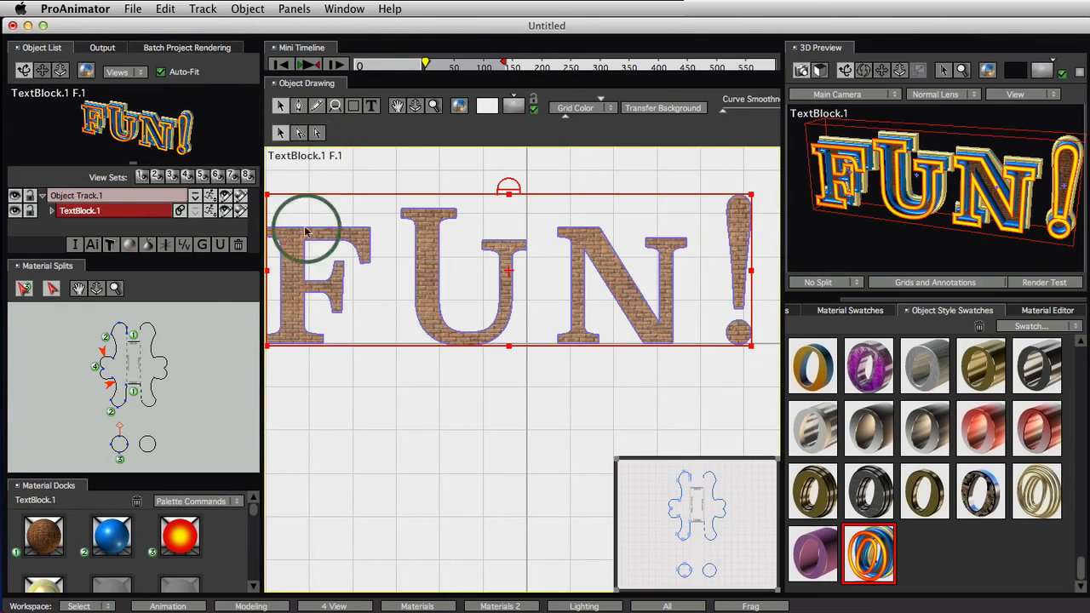
left_click(14, 196)
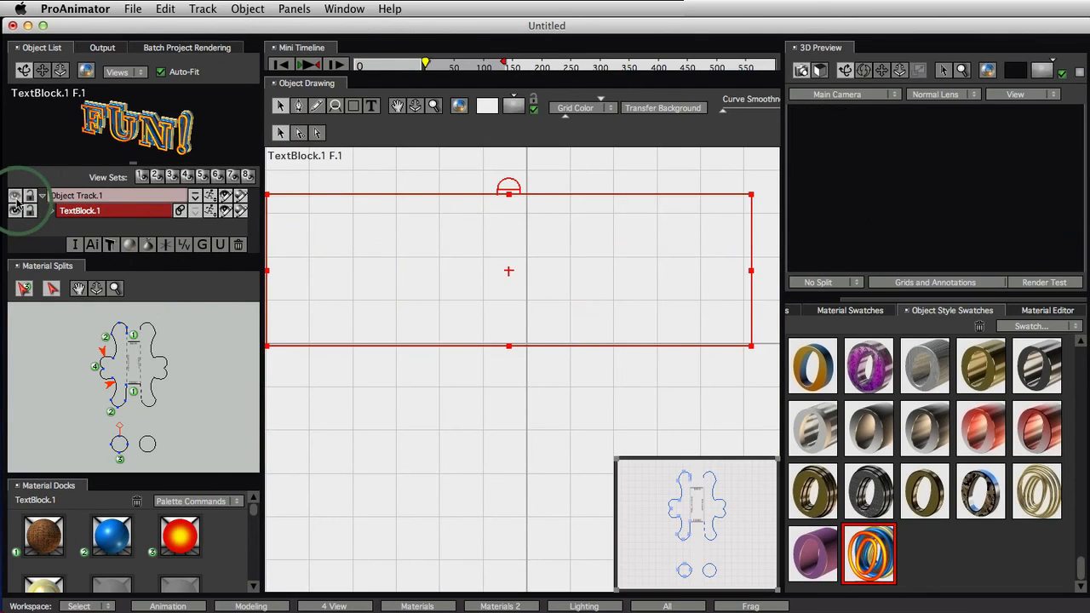
left_click(399, 180)
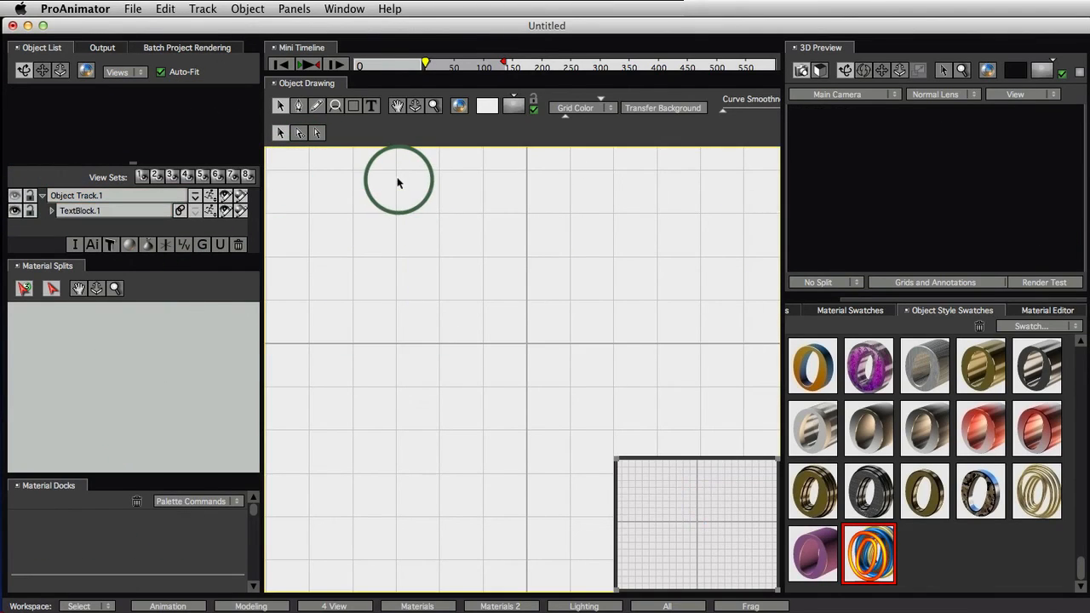
left_click(248, 9)
left_click(114, 290)
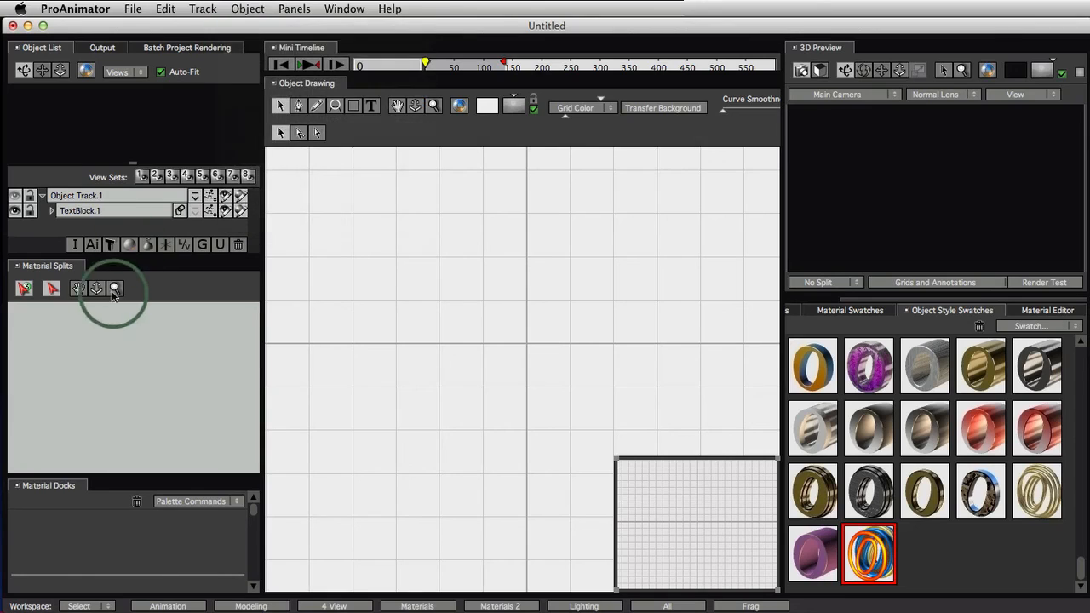
Create a new 3D text block reading HOUSE in Superclarendon Regular with its character spacing set to 94.
left_click(111, 245)
type("HOUSE#")
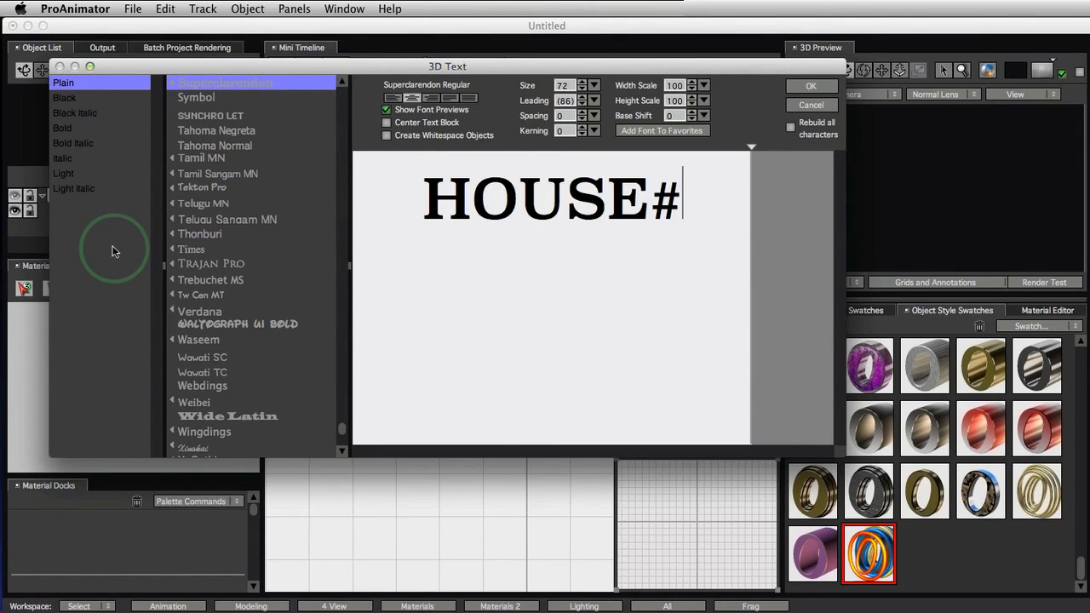
key("BackSpace")
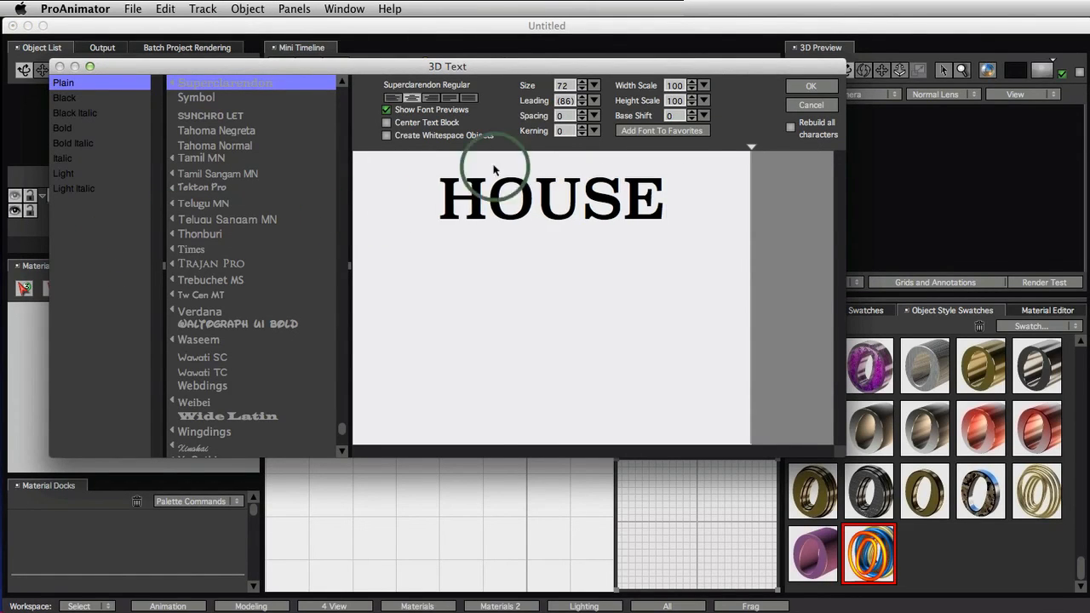
left_click_drag(707, 220, 182, 192)
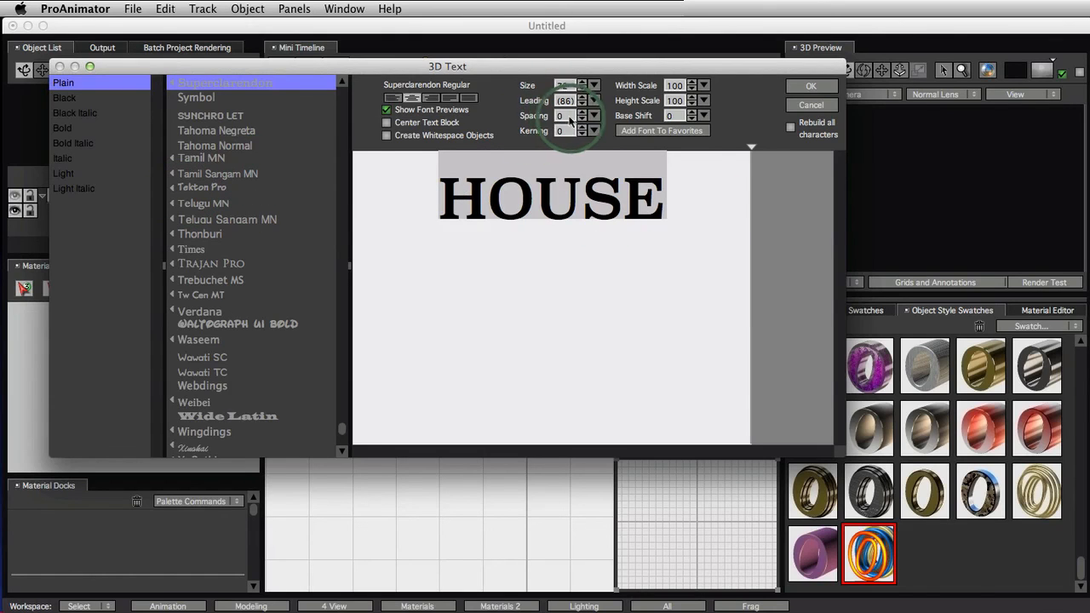
left_click_drag(583, 124, 635, 121)
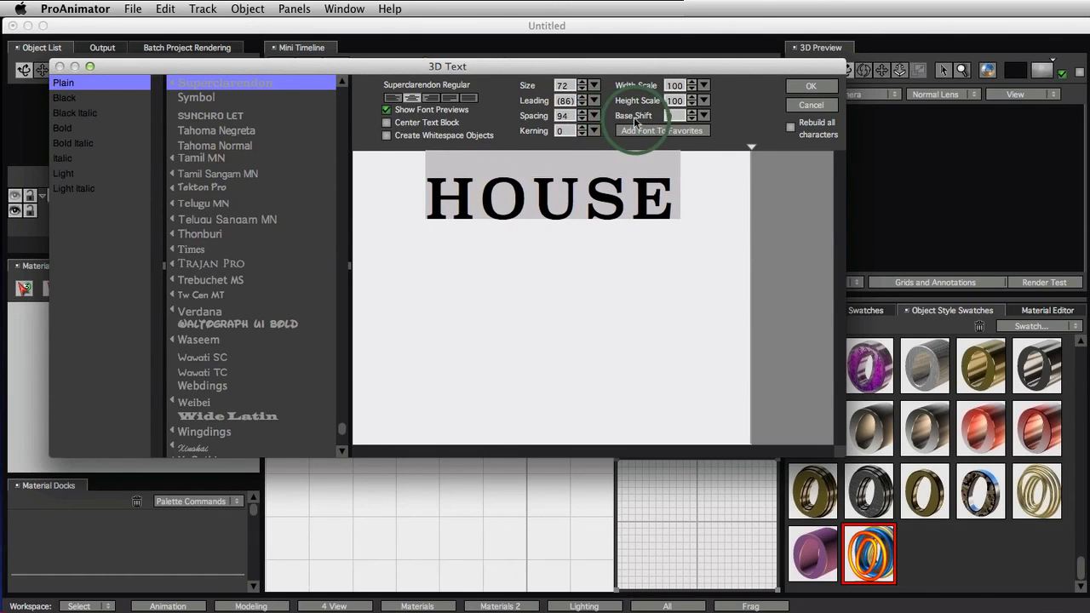
left_click(815, 89)
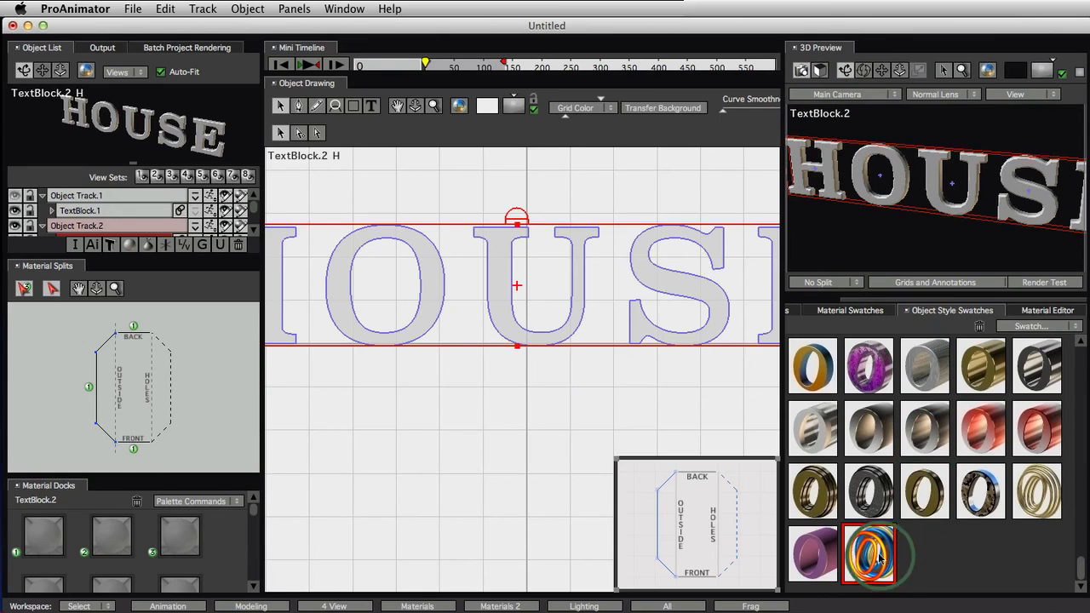
Apply the saved FUN Style to the HOUSE text and inspect its letters in 3D.
left_click_drag(877, 553, 903, 192)
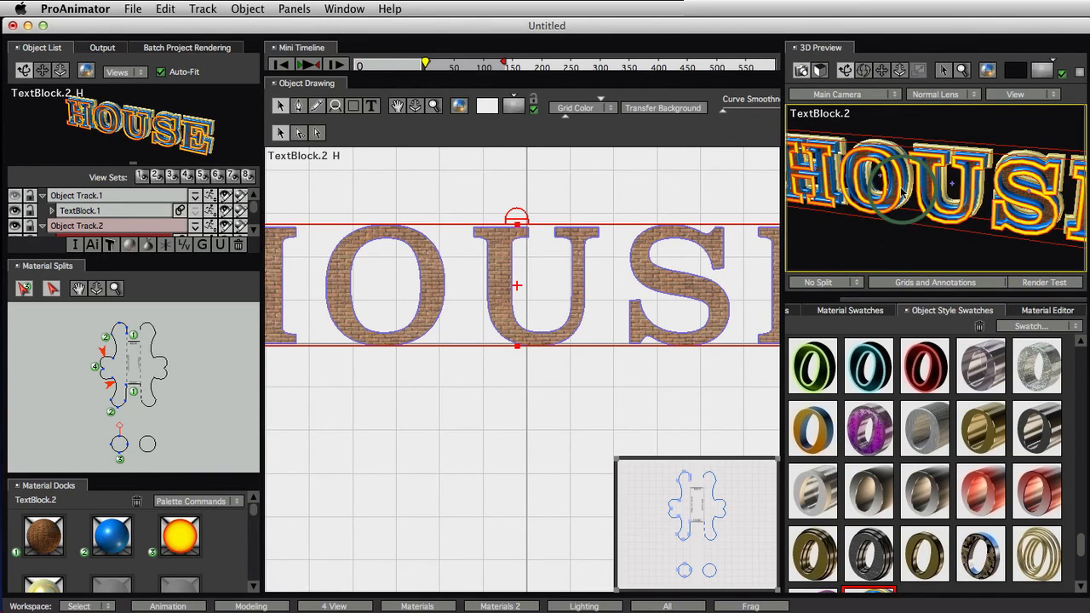
mouse_move(971, 231)
left_mouse_down()
mouse_move(949, 243)
mouse_move(969, 251)
mouse_move(985, 195)
mouse_move(946, 227)
left_mouse_up()
left_click(694, 248)
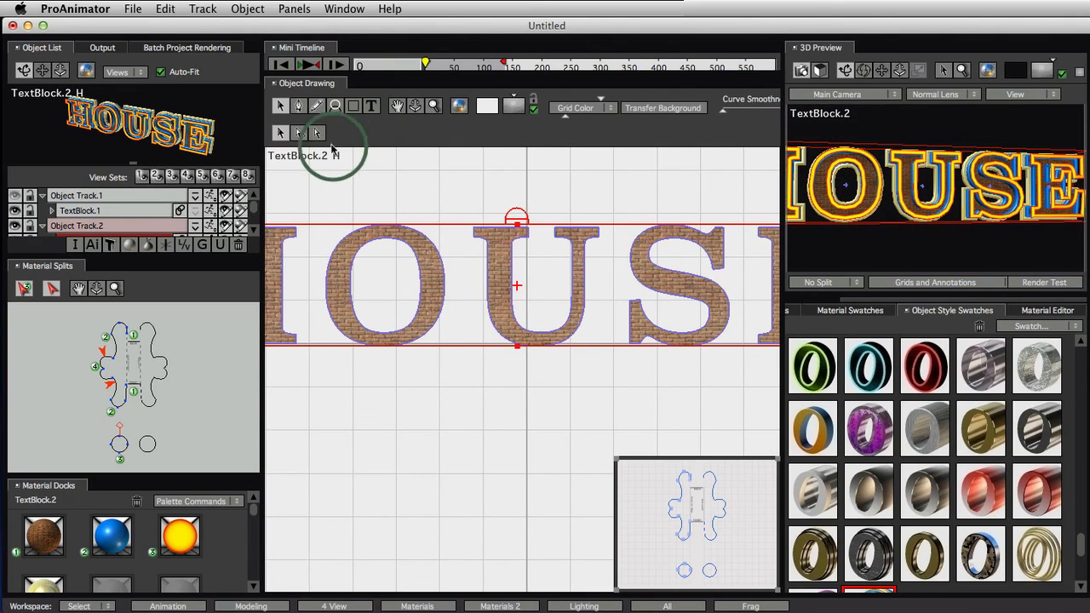
In HOUSE, raise the top serif of the U's left stem and lower the top serif of its right stem.
left_click(317, 133)
mouse_move(544, 197)
left_mouse_down()
mouse_move(485, 265)
mouse_move(466, 241)
mouse_move(506, 230)
left_mouse_up()
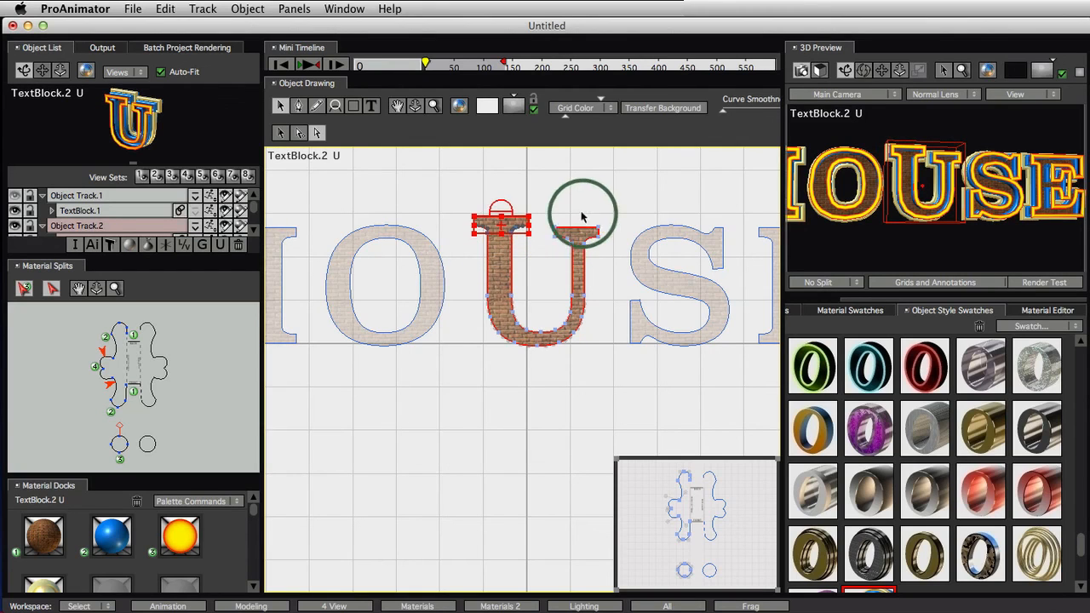
left_click_drag(613, 213, 548, 262)
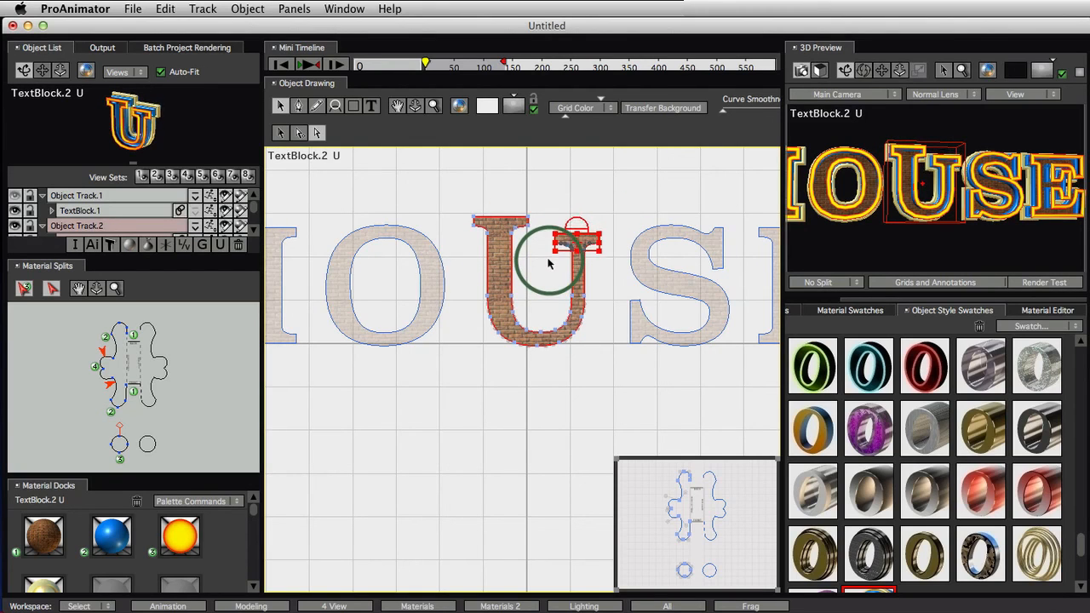
Raise the top serif of the H's left stem, lower the top serif of its right stem, and deselect the letter.
mouse_move(659, 288)
middle_mouse_down()
mouse_move(536, 316)
mouse_move(701, 309)
middle_mouse_up()
middle_click_drag(332, 315, 346, 314)
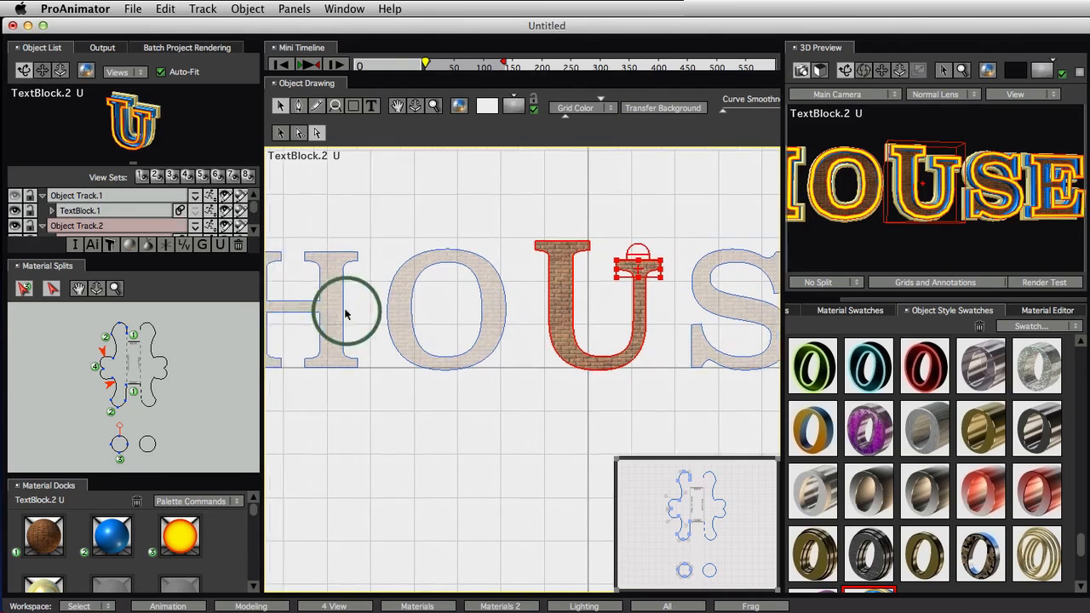
left_click_drag(315, 227, 393, 275)
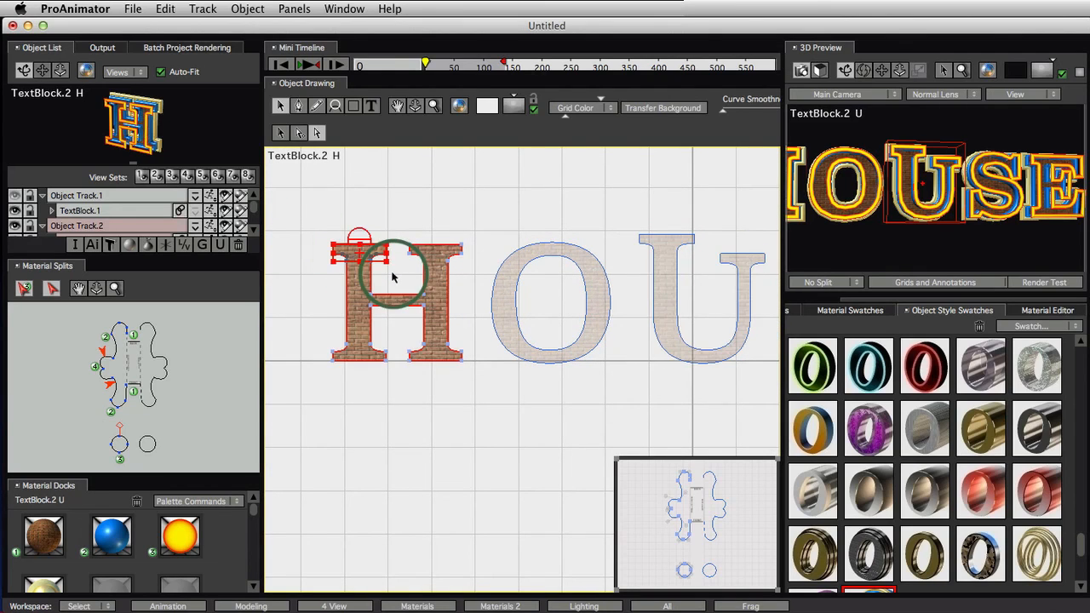
left_click_drag(477, 230, 390, 268)
left_click_drag(392, 230, 315, 275)
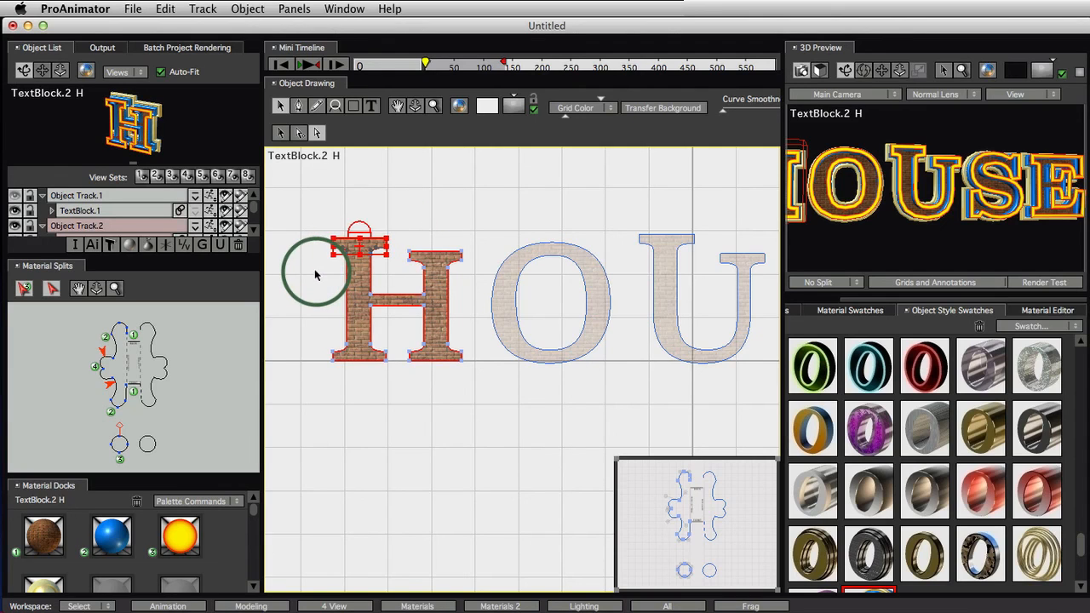
left_click(509, 389)
Move the 3D preview into the large central work area and inspect the HOUSE text from a side angle.
left_click_drag(902, 209, 784, 216)
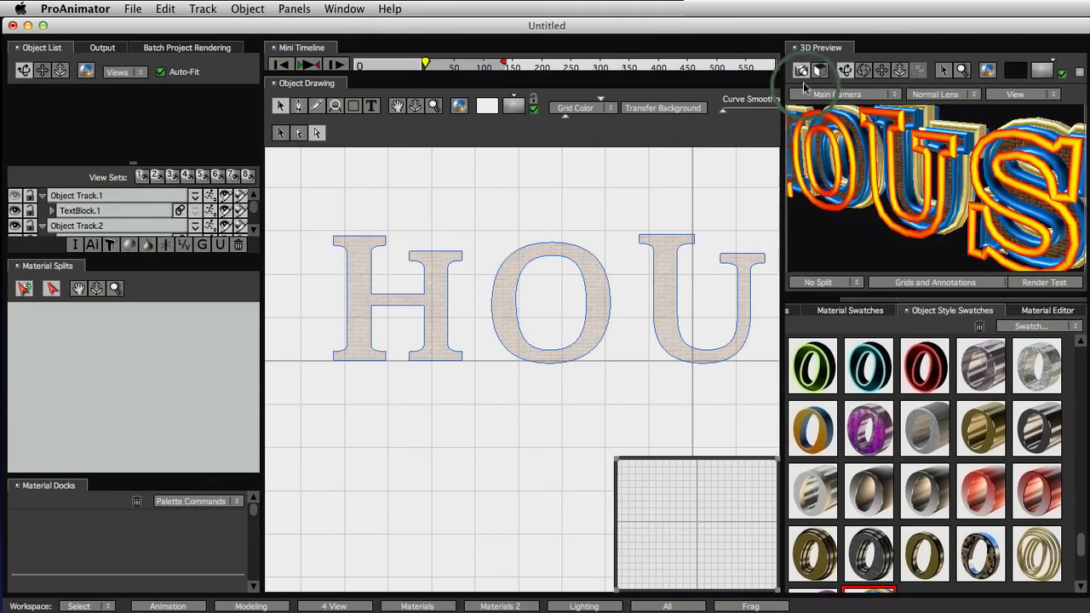
left_click_drag(820, 53, 503, 244)
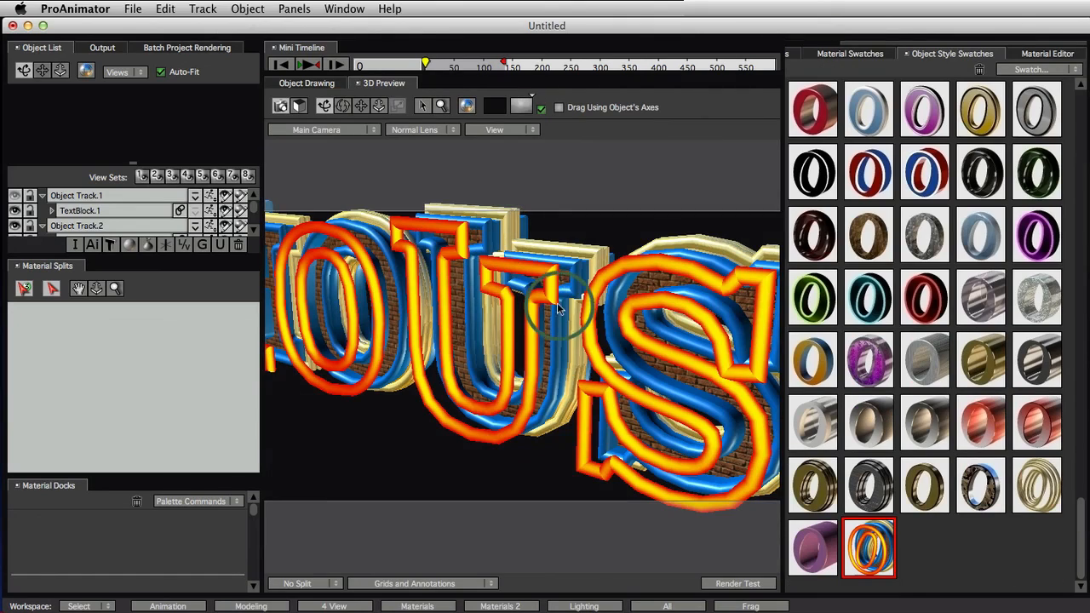
left_click_drag(557, 302, 683, 392)
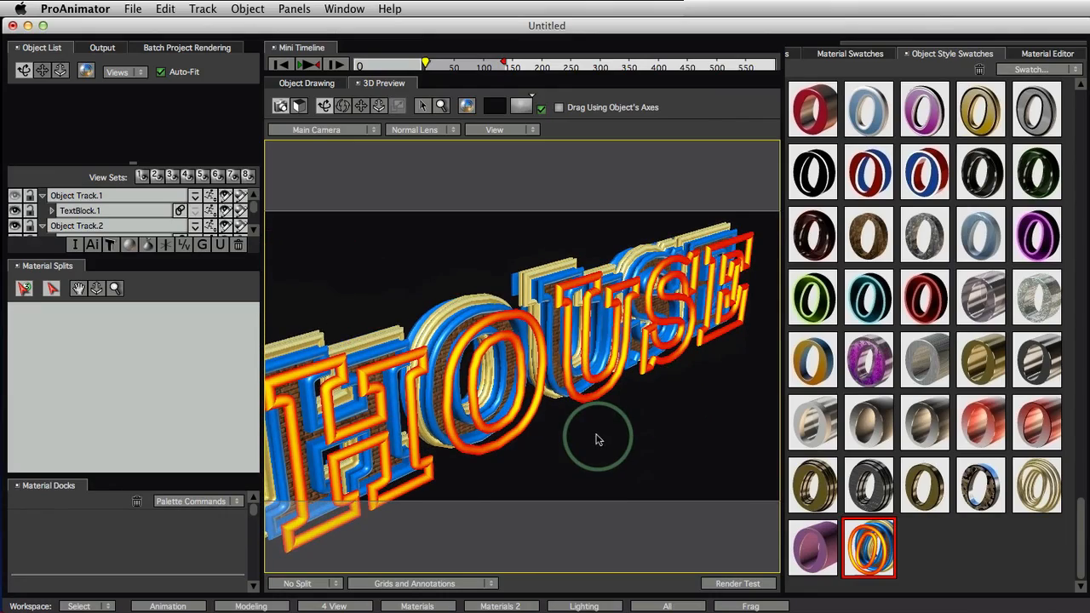